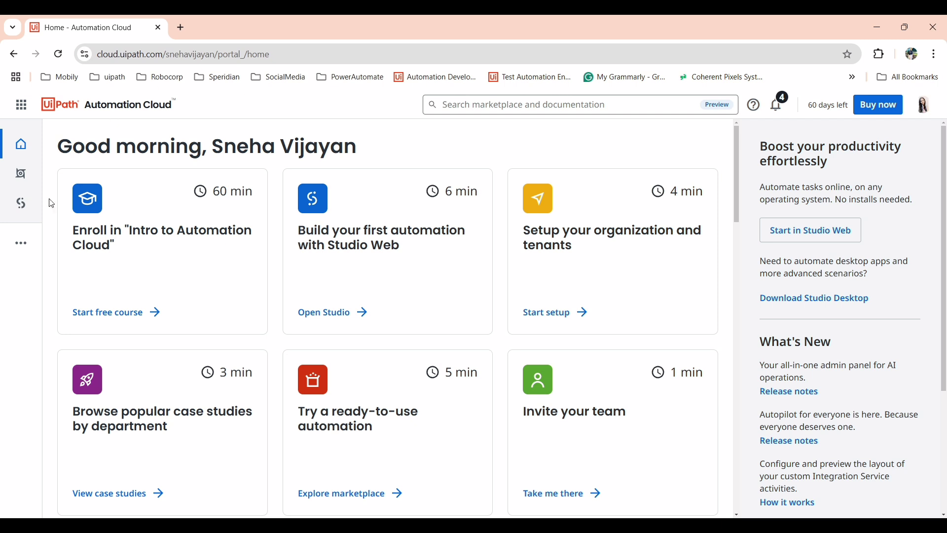
Look through the list of available cloud services and open the Admin page
left_click(21, 243)
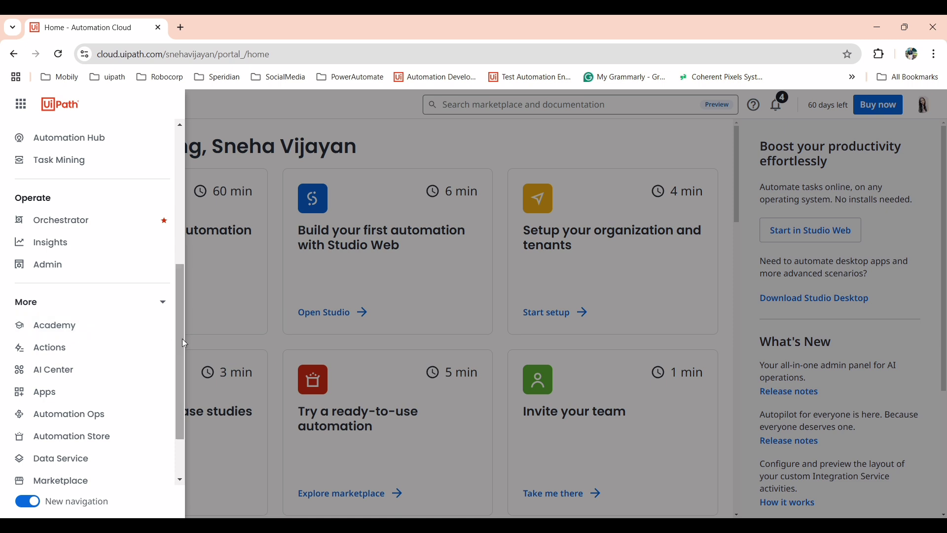
scroll(182, 339, "down", 2)
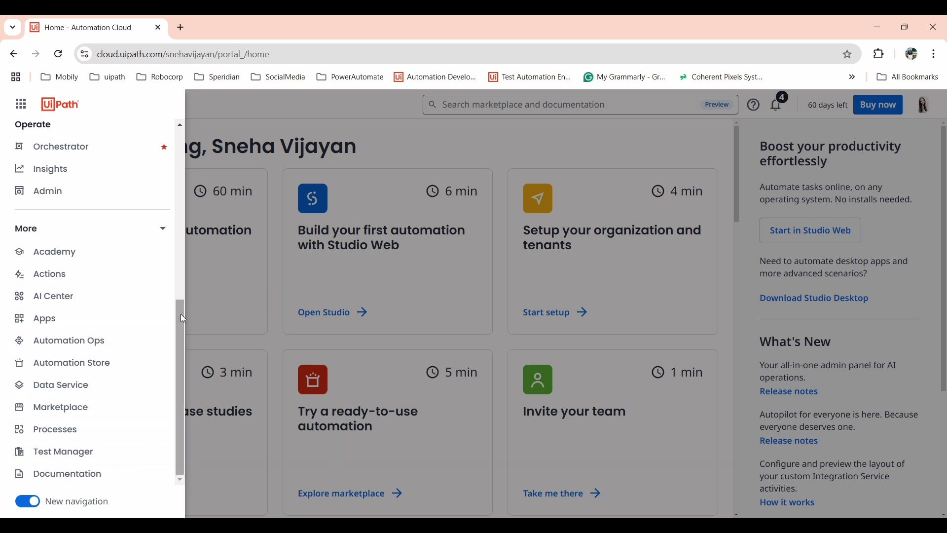
left_click_drag(180, 313, 183, 152)
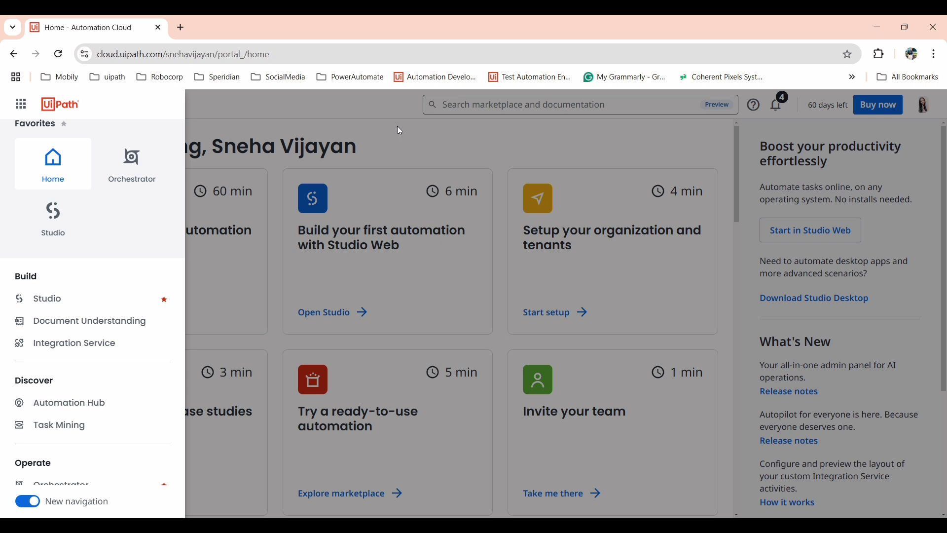
scroll(107, 385, "down", 3)
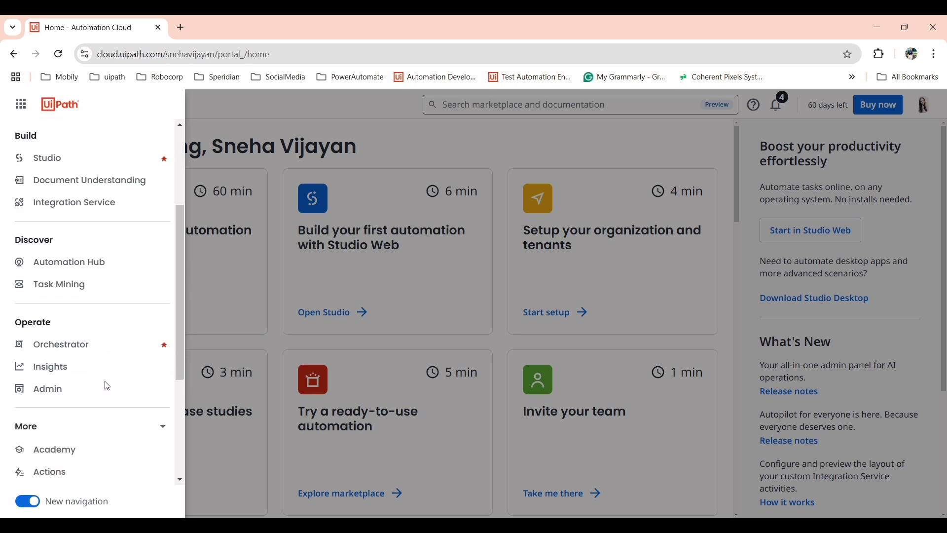
scroll(107, 384, "down", 1)
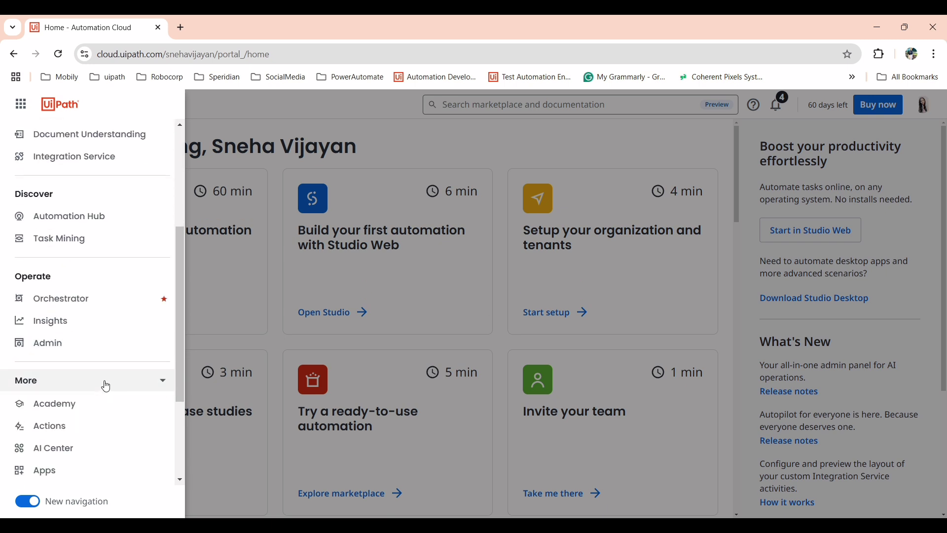
left_click(67, 351)
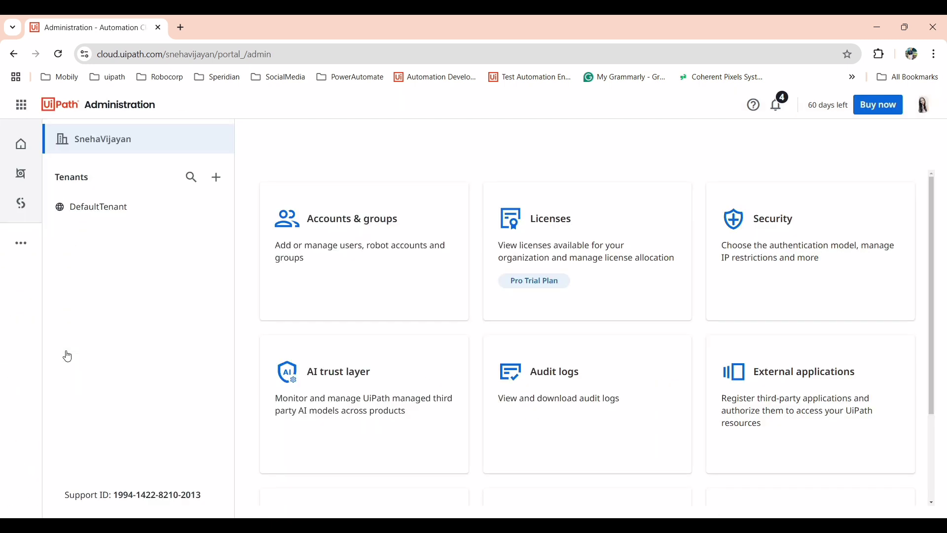
Open the services of DefaultTenant and review the enabled service cards, including the options offered for Process Launcher
left_click(107, 208)
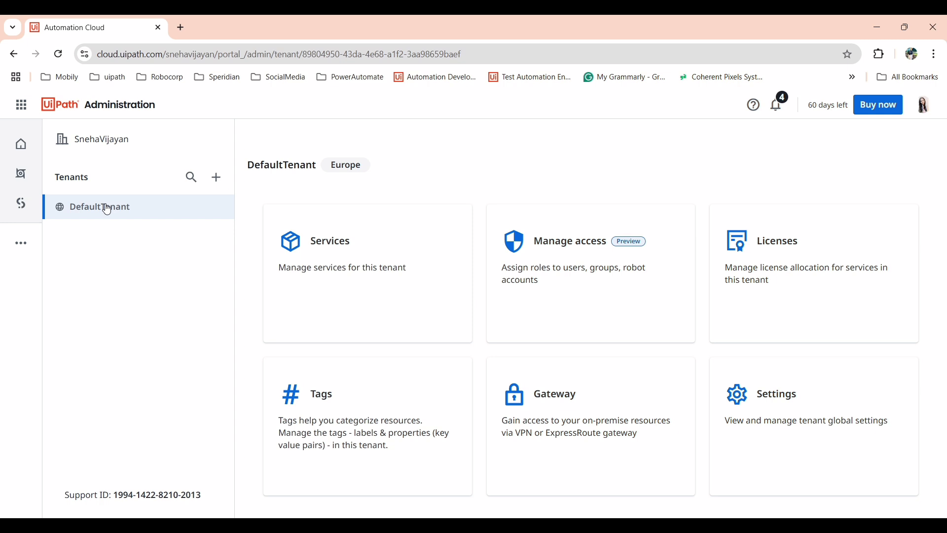
left_click(368, 294)
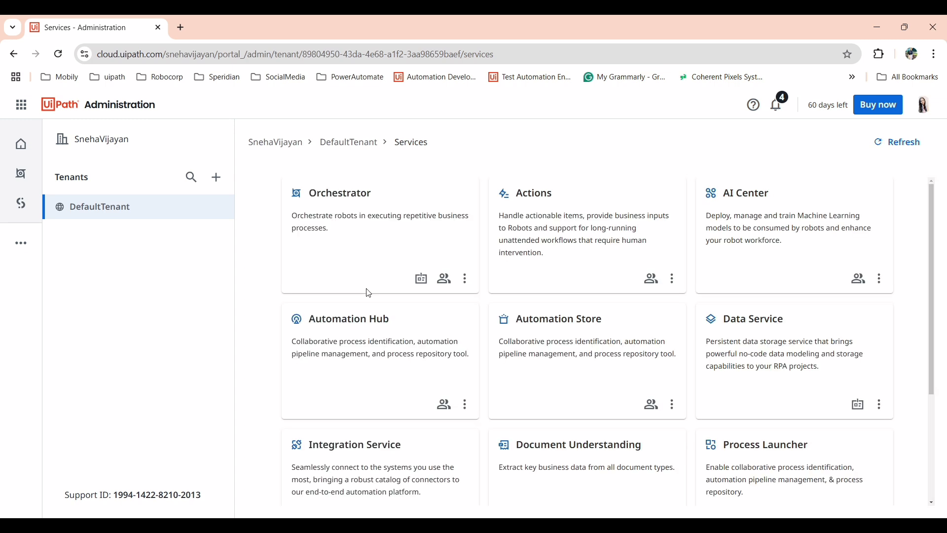
scroll(618, 327, "down", 3)
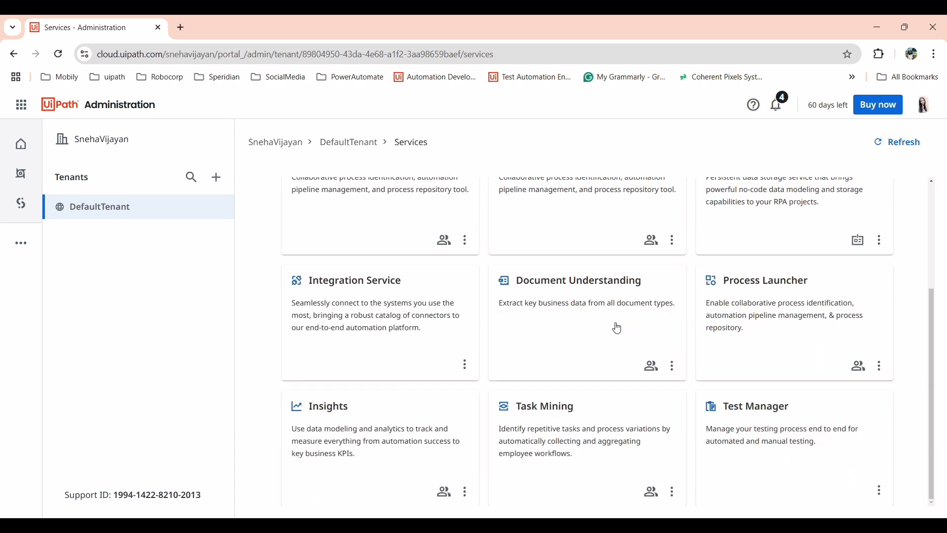
scroll(618, 327, "up", 3)
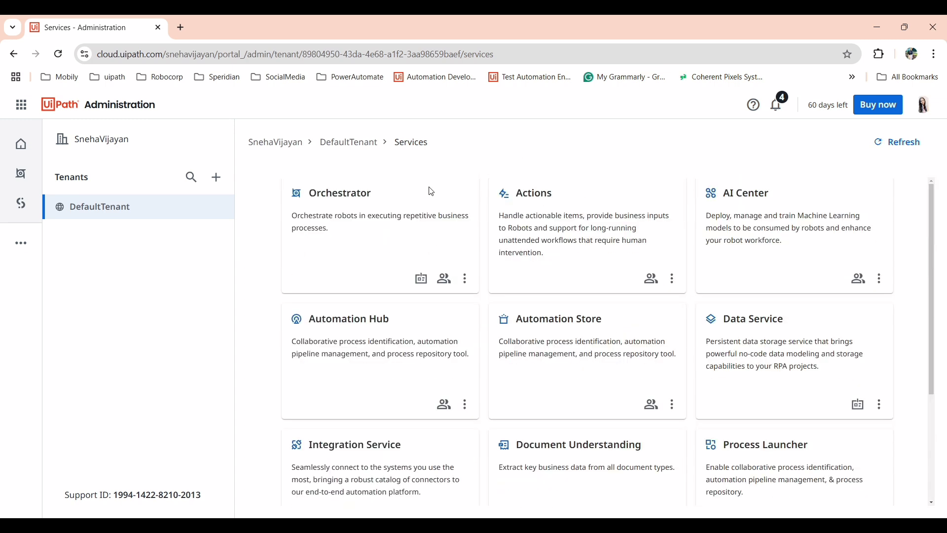
left_click_drag(929, 231, 942, 352)
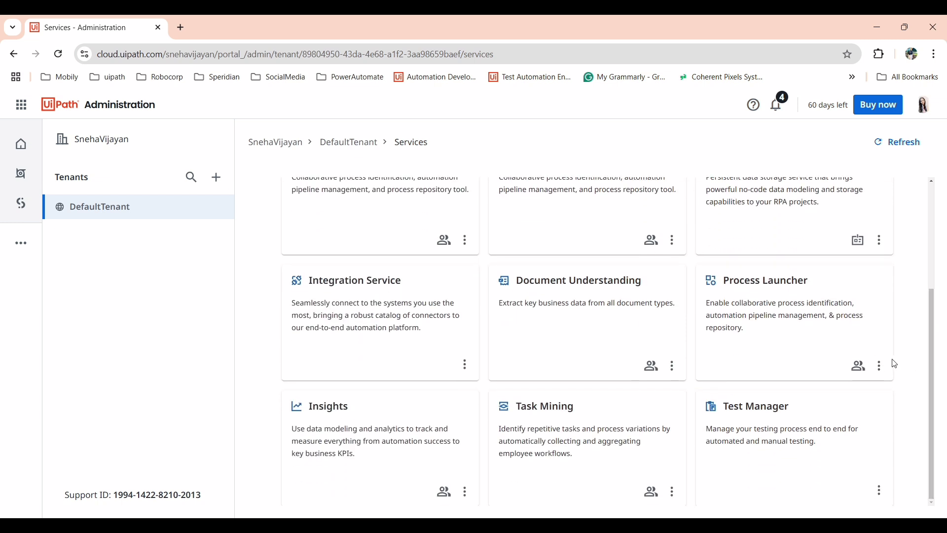
left_click(881, 365)
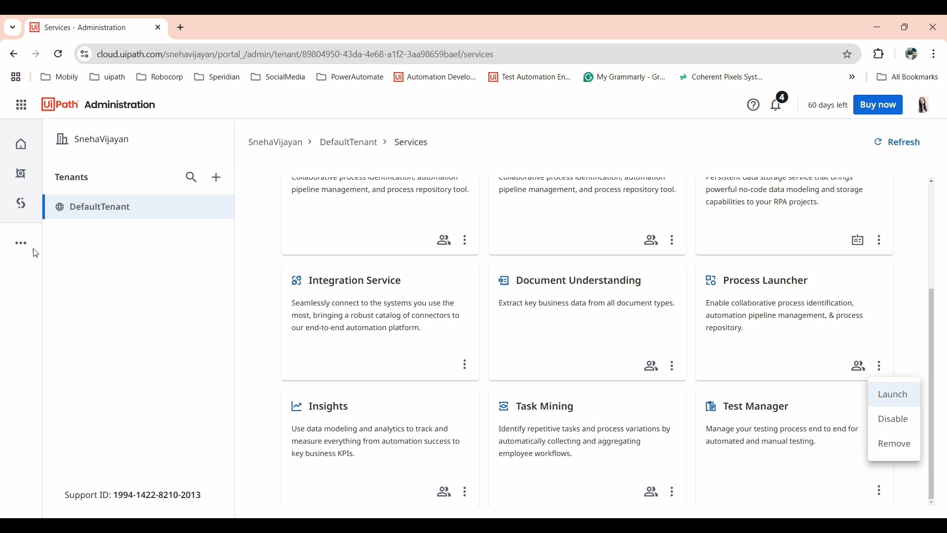
Open AI Center from the full list of cloud services
left_click(20, 247)
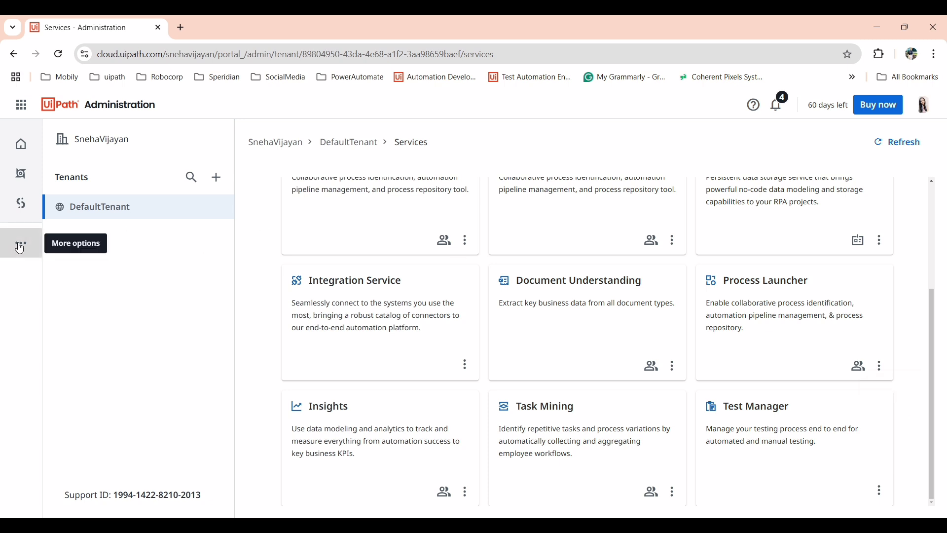
scroll(51, 342, "down", 3)
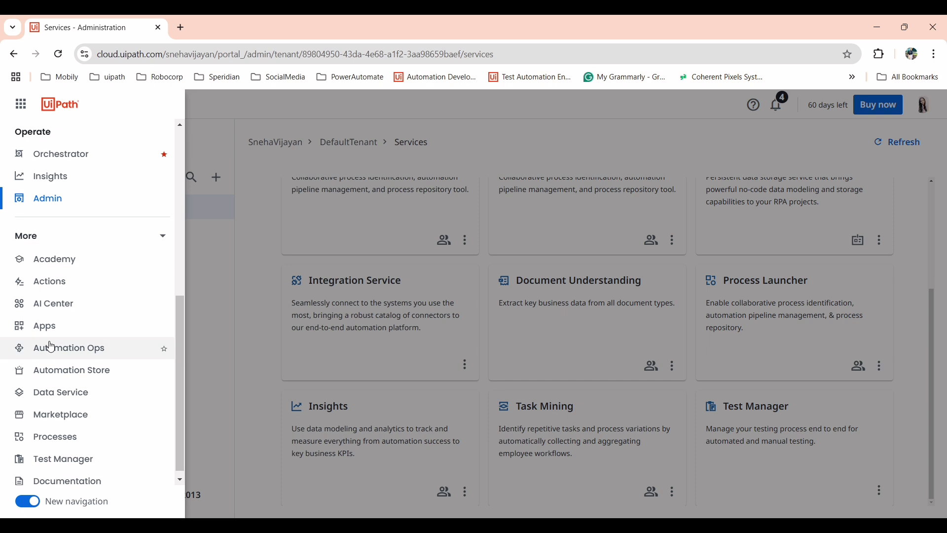
scroll(50, 347, "down", 1)
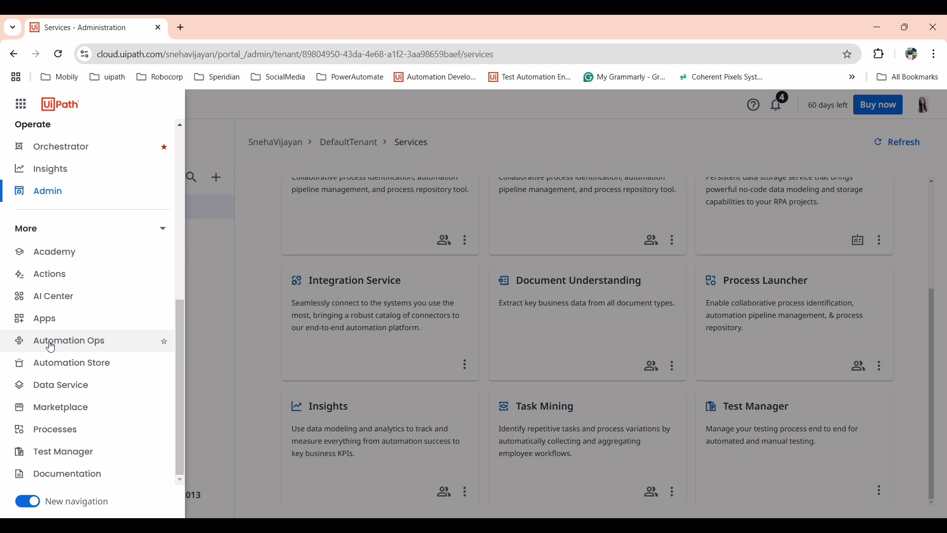
left_click(44, 305)
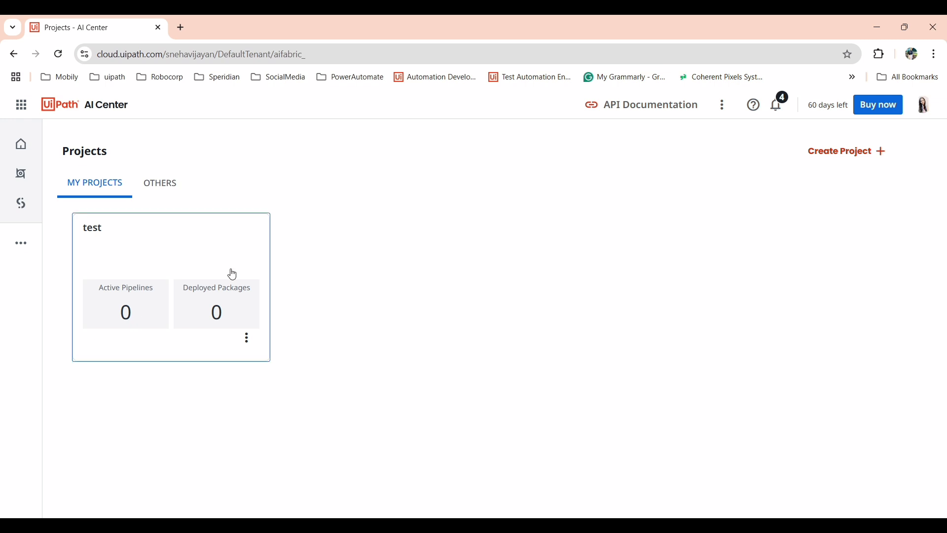
Create a new AI Center project named Demo, leaving its description empty and access unrestricted
left_click(854, 151)
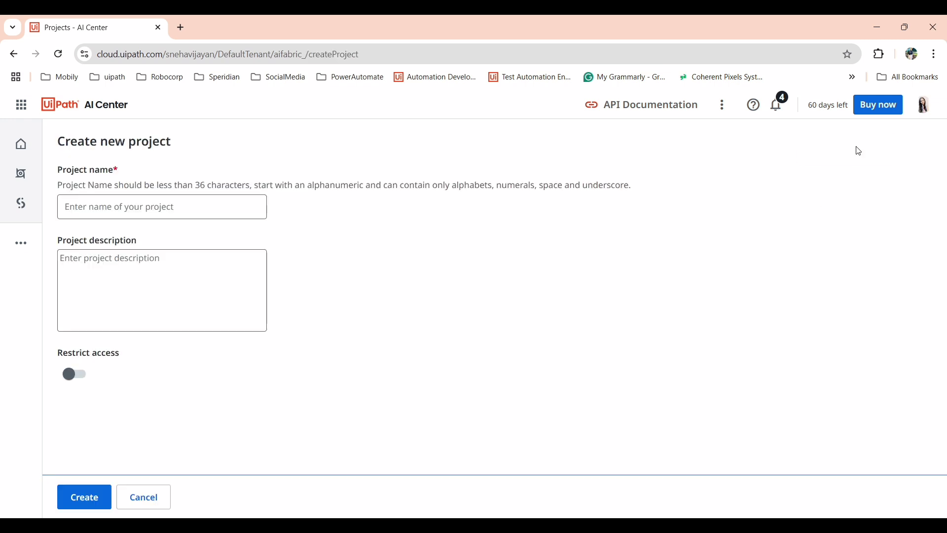
left_click(195, 208)
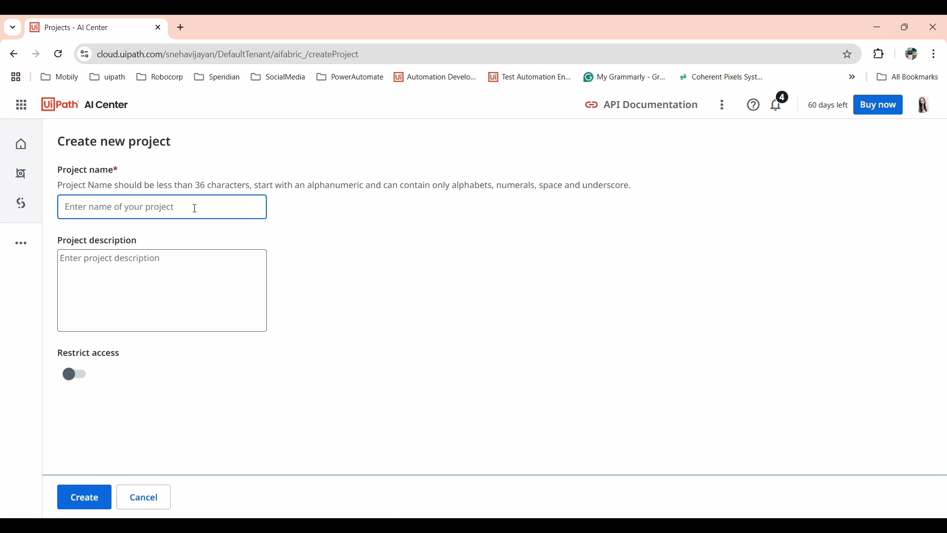
type("De")
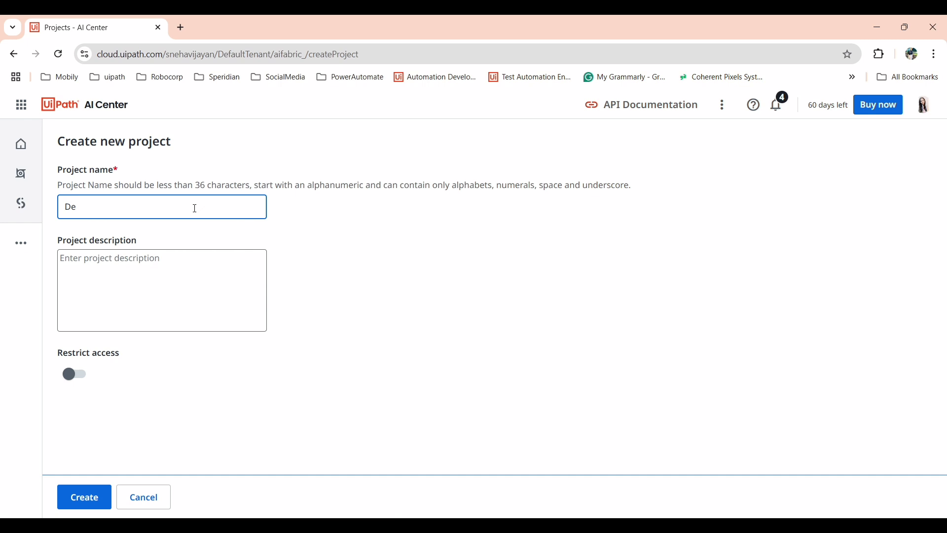
type("mo")
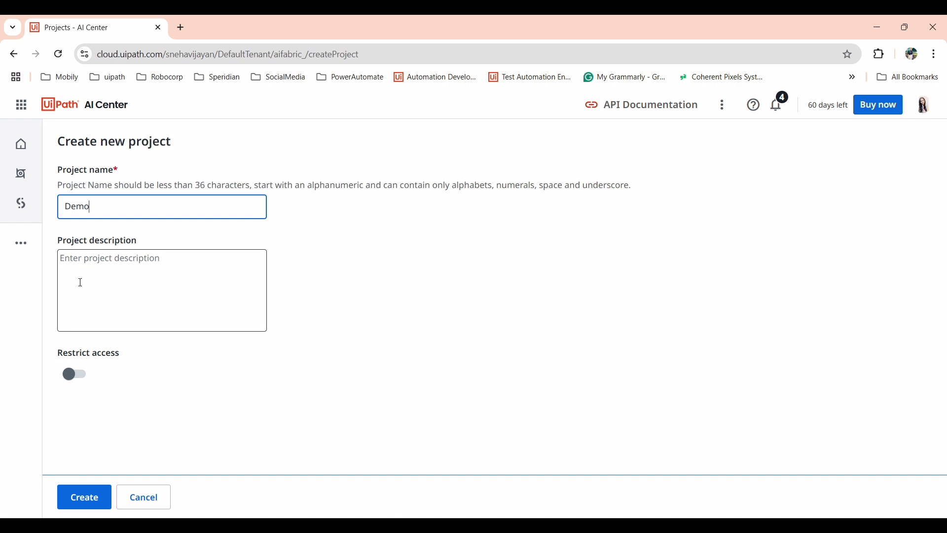
left_click(79, 374)
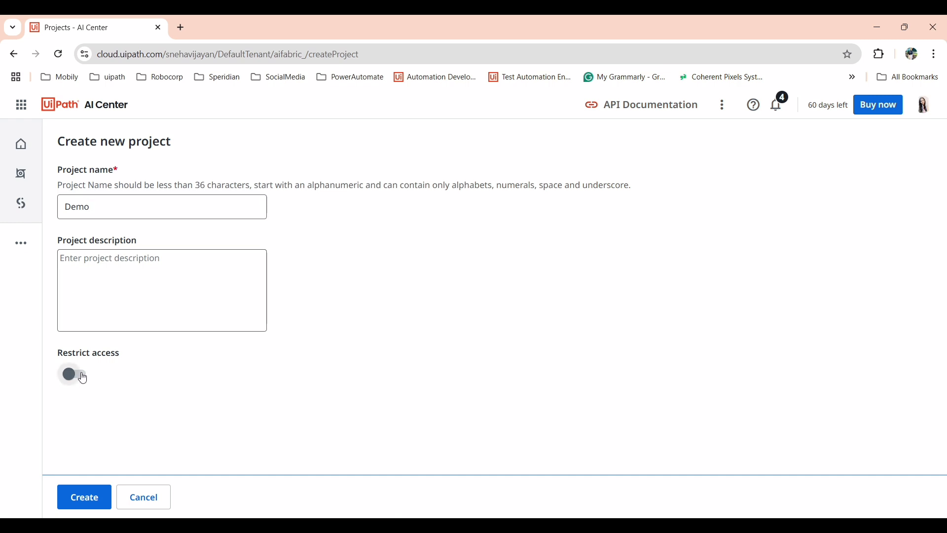
left_click(82, 376)
left_click(82, 497)
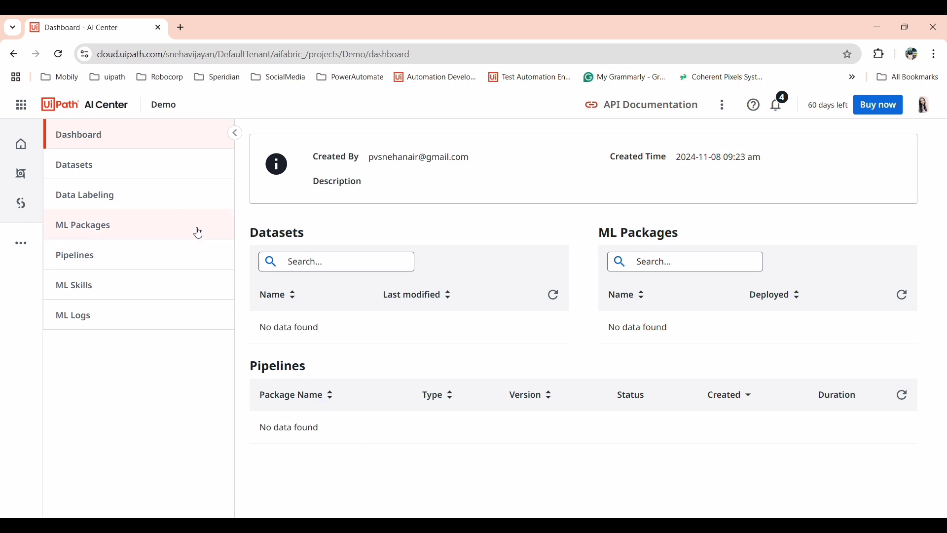
Review the Demo project's Datasets, Data Labeling and ML Packages pages
left_click(115, 180)
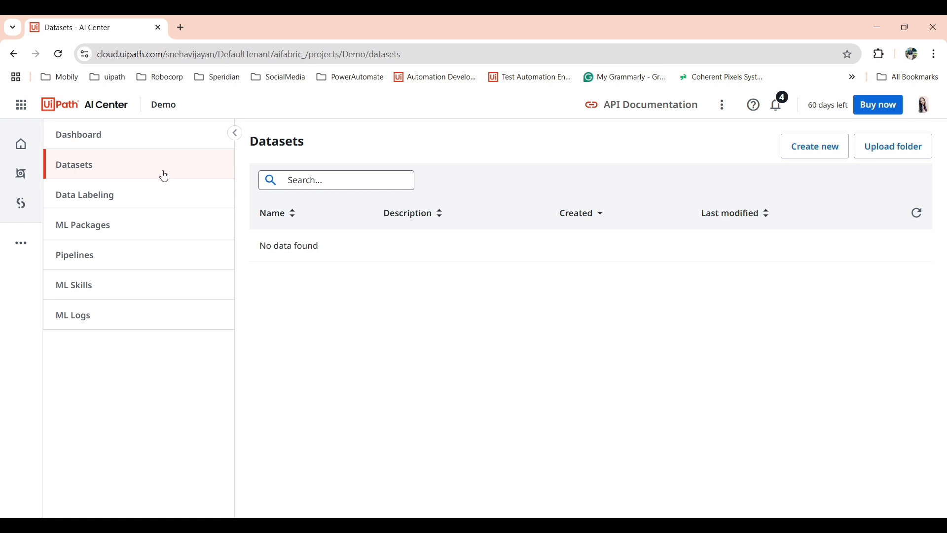
left_click(147, 202)
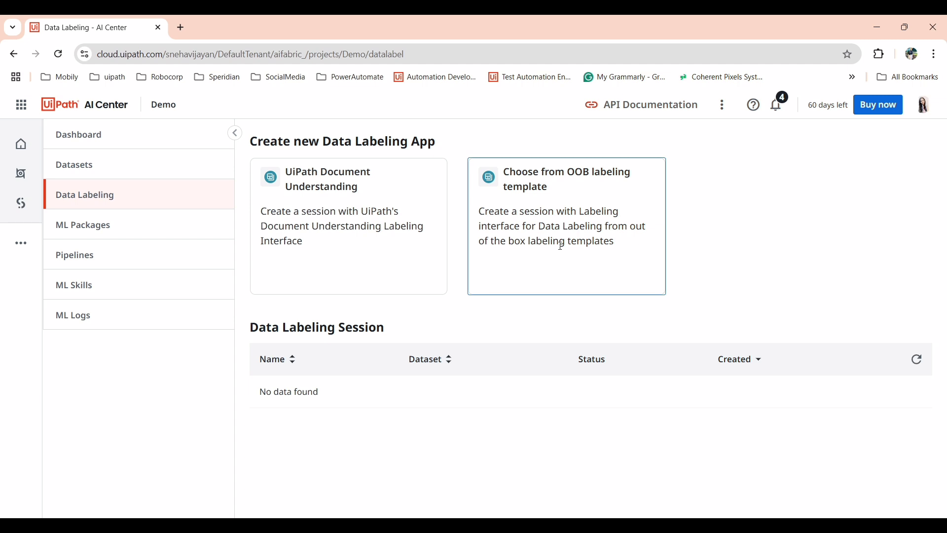
left_click(113, 228)
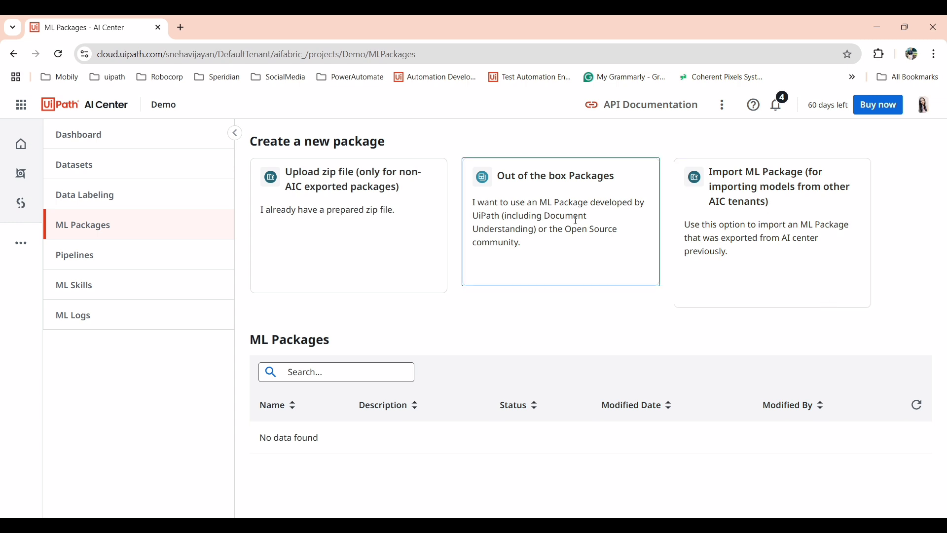
Open the form for creating an ML package from a zip file and view its input type choices
left_click(325, 254)
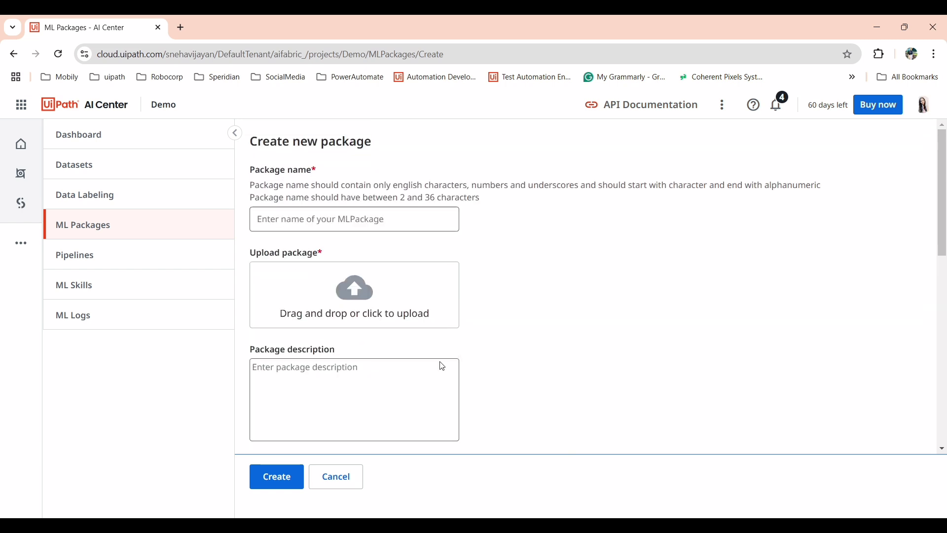
scroll(394, 219, "down", 2)
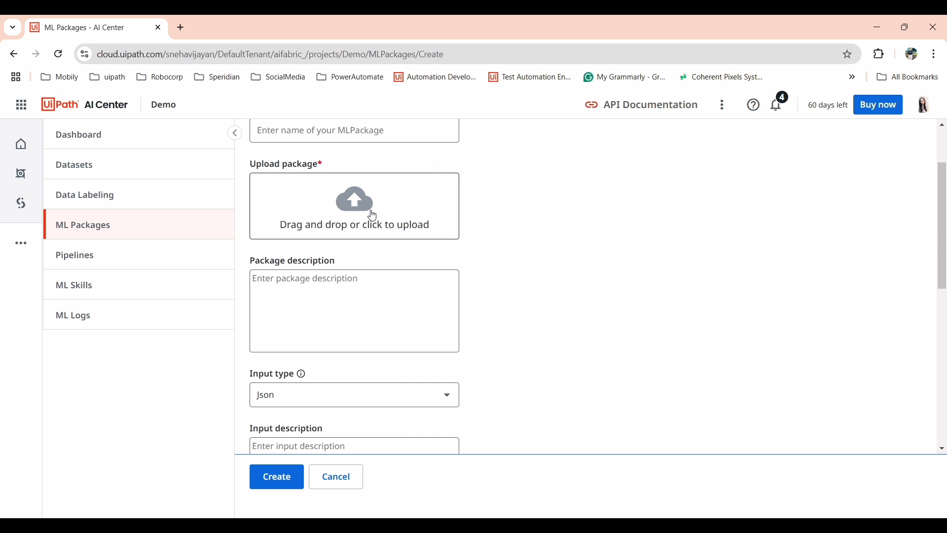
scroll(363, 330, "down", 3)
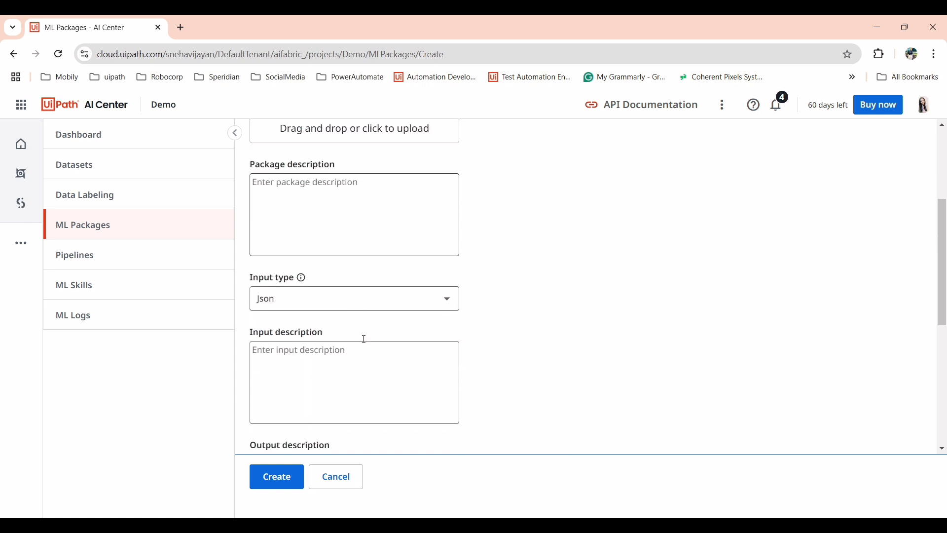
scroll(380, 306, "up", 1)
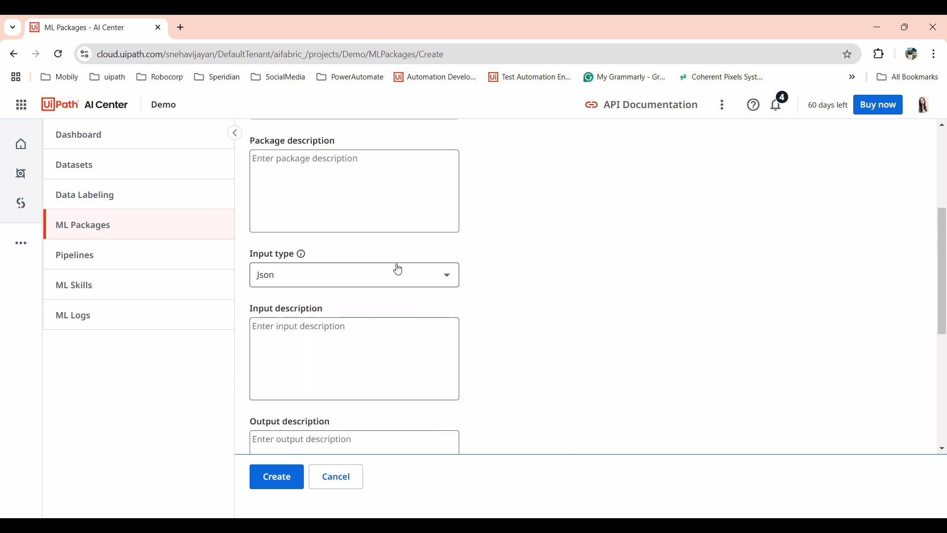
left_click(442, 277)
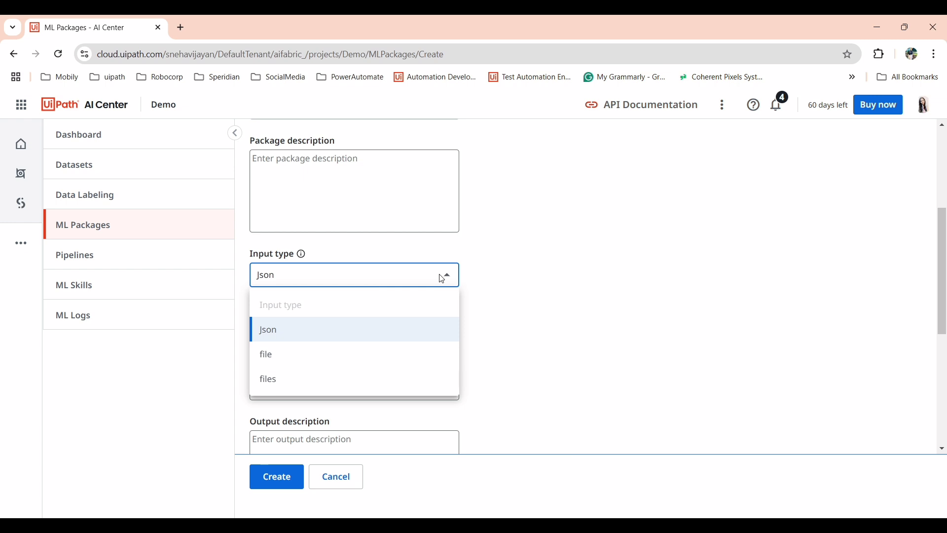
left_click(442, 278)
View the new package's language choices, keeping Python 39, and enable the custom package version option
scroll(498, 372, "down", 4)
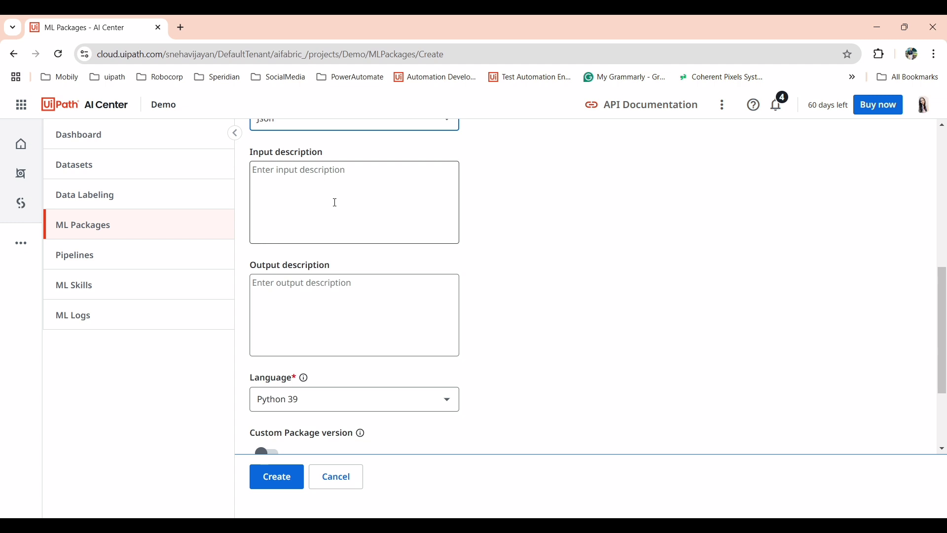
scroll(335, 202, "down", 1)
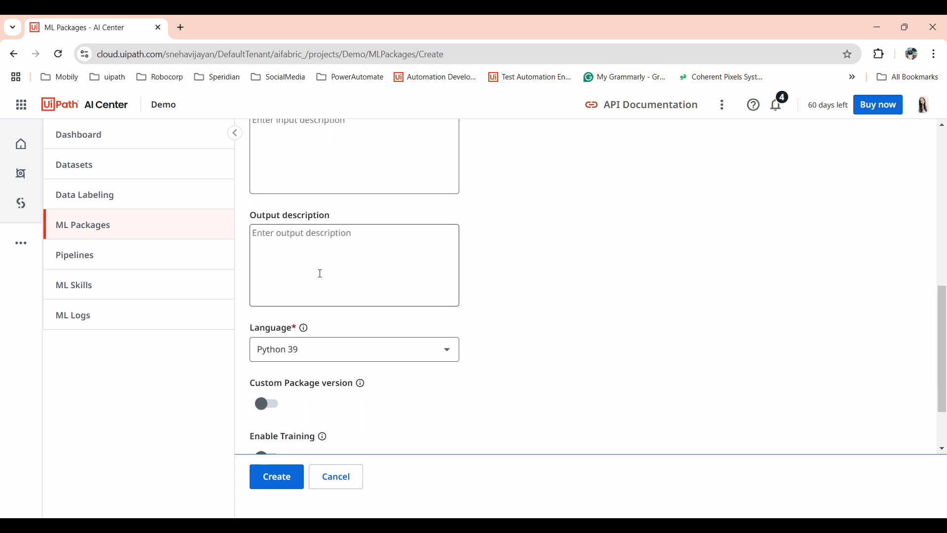
scroll(345, 273, "down", 2)
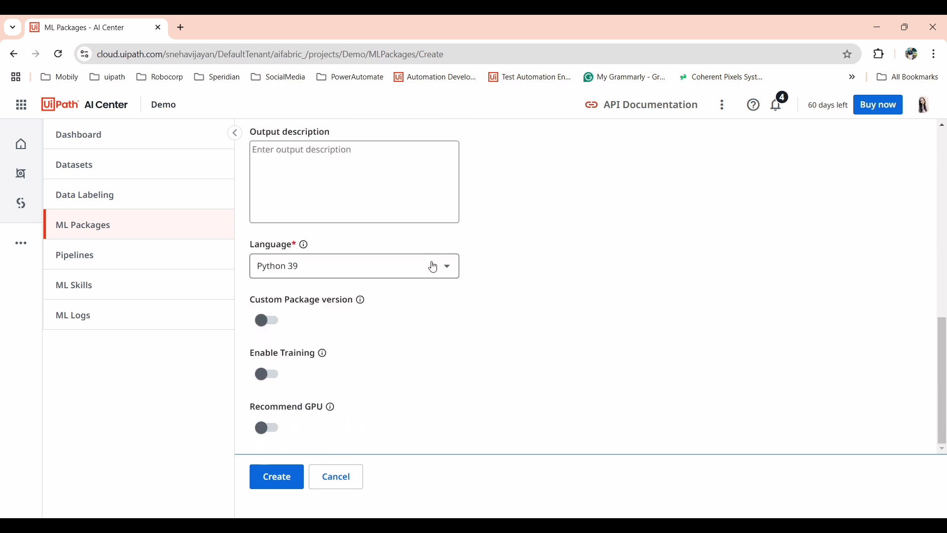
left_click(434, 267)
left_click(433, 267)
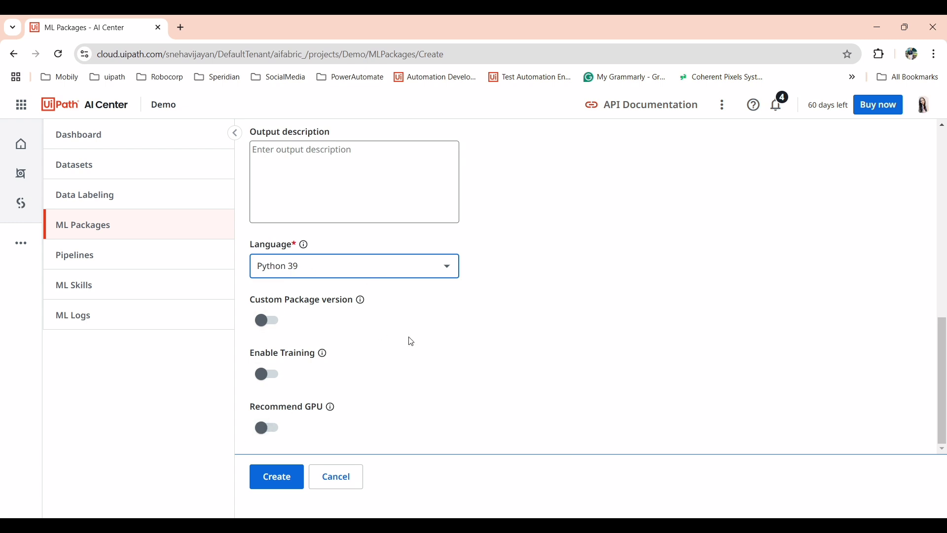
left_click(271, 323)
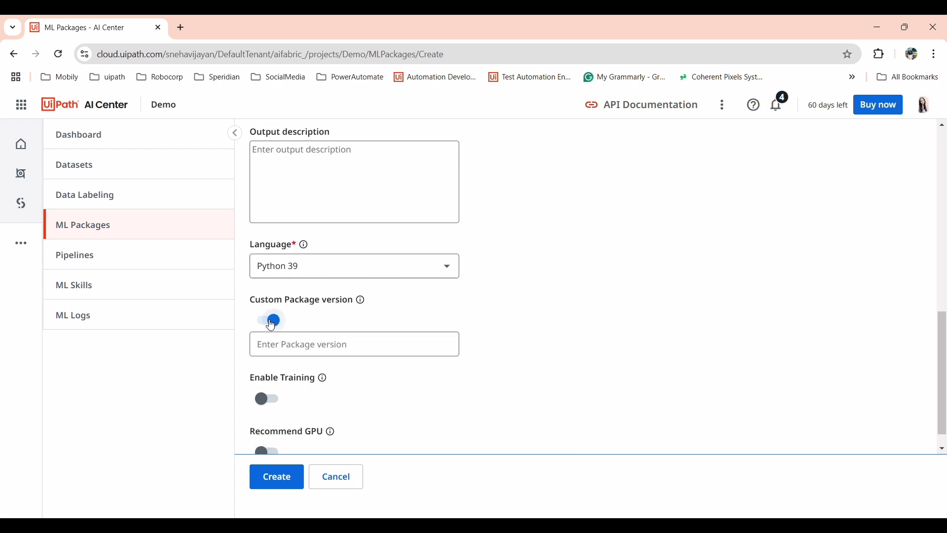
Turn the custom package version option back off and cancel the creation of the zip file package
left_click(271, 322)
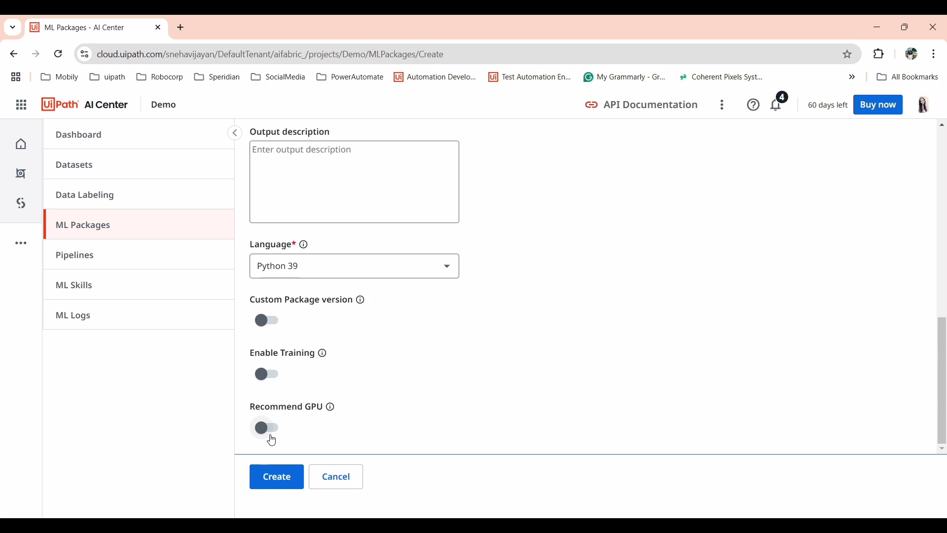
scroll(419, 402, "up", 2)
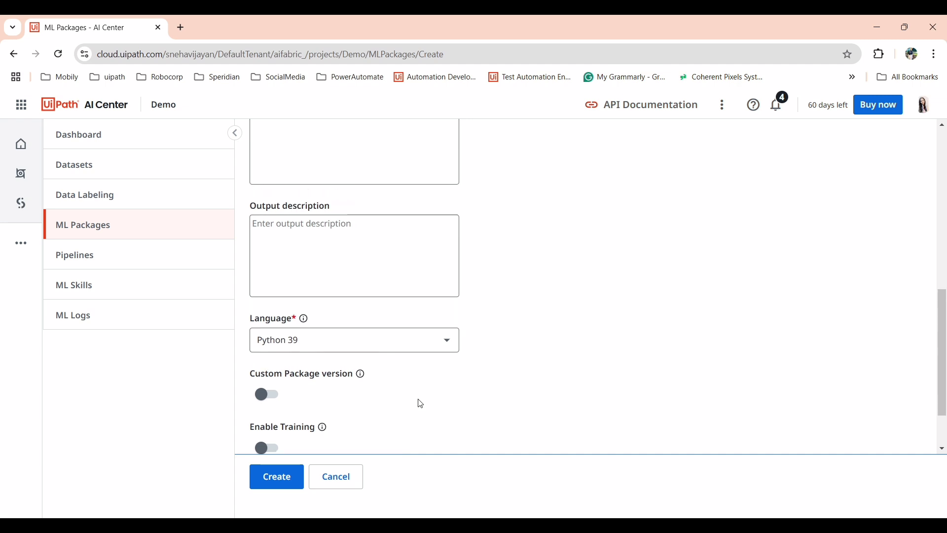
scroll(421, 404, "up", 3)
left_click(339, 477)
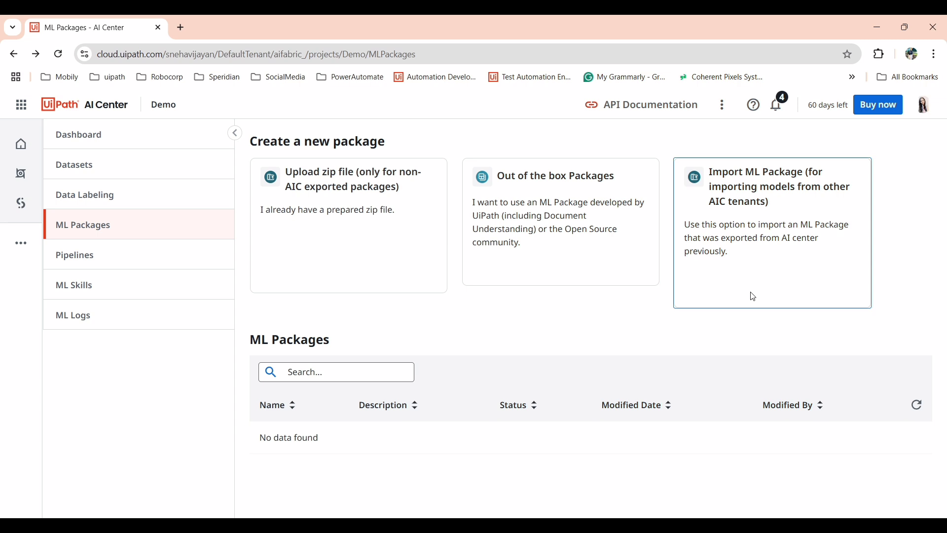
Review the UiPath and open-source categories of out-of-the-box packages, including the Language Analysis models
left_click(589, 267)
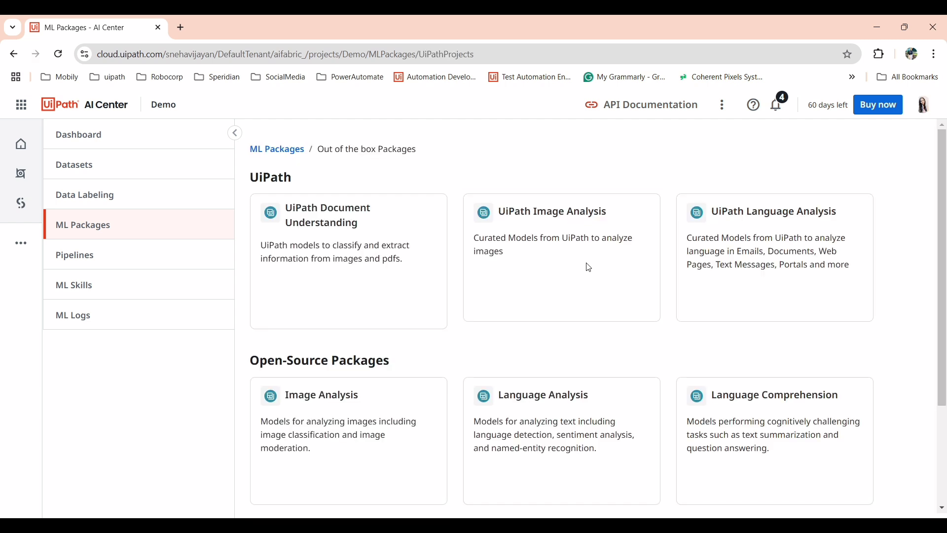
scroll(496, 328, "down", 1)
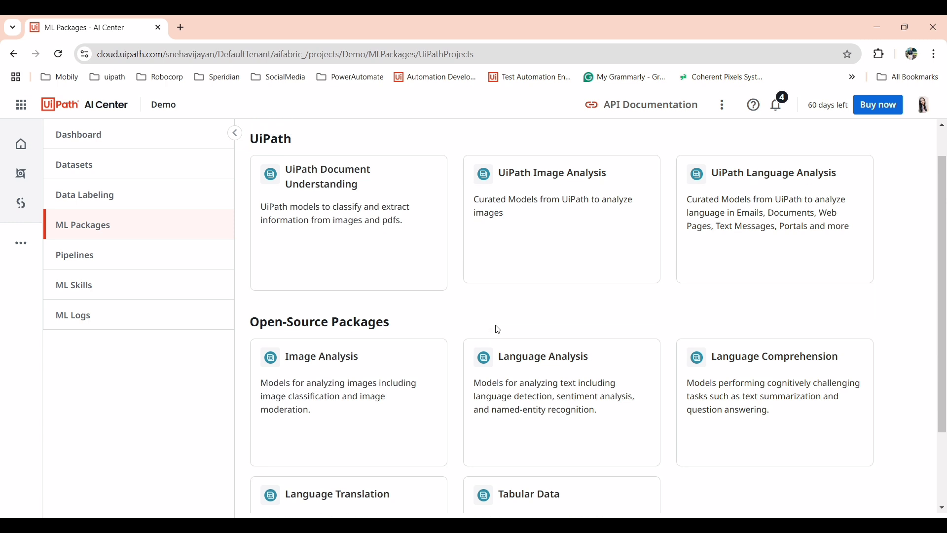
scroll(496, 327, "up", 1)
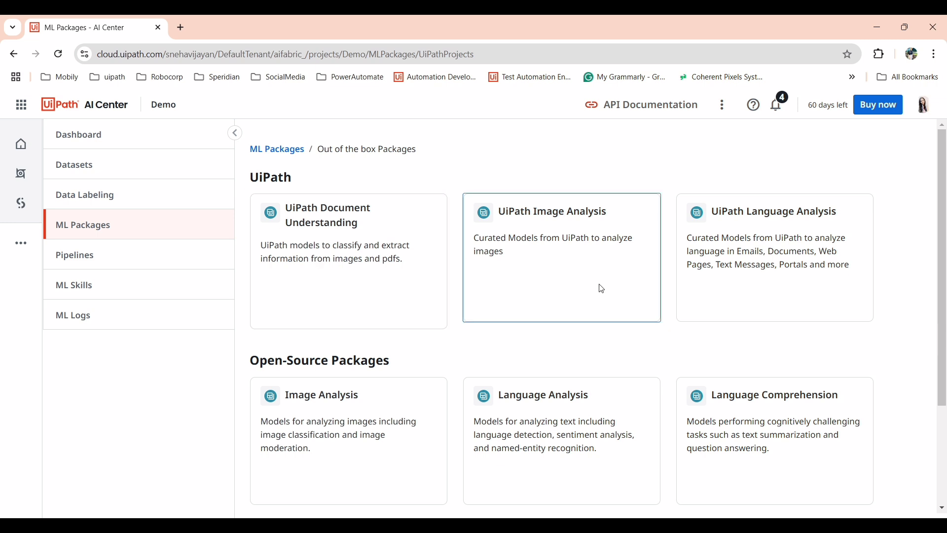
scroll(604, 288, "down", 1)
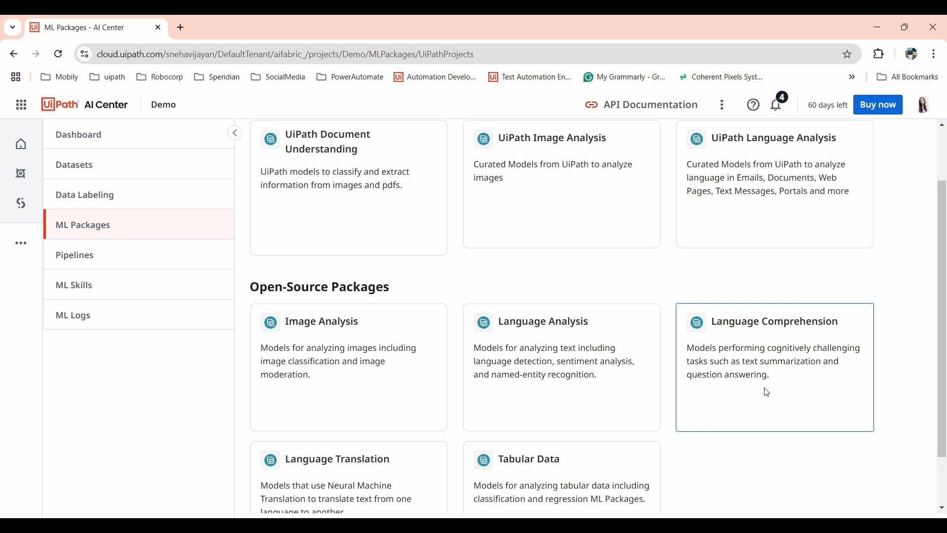
scroll(599, 391, "down", 1)
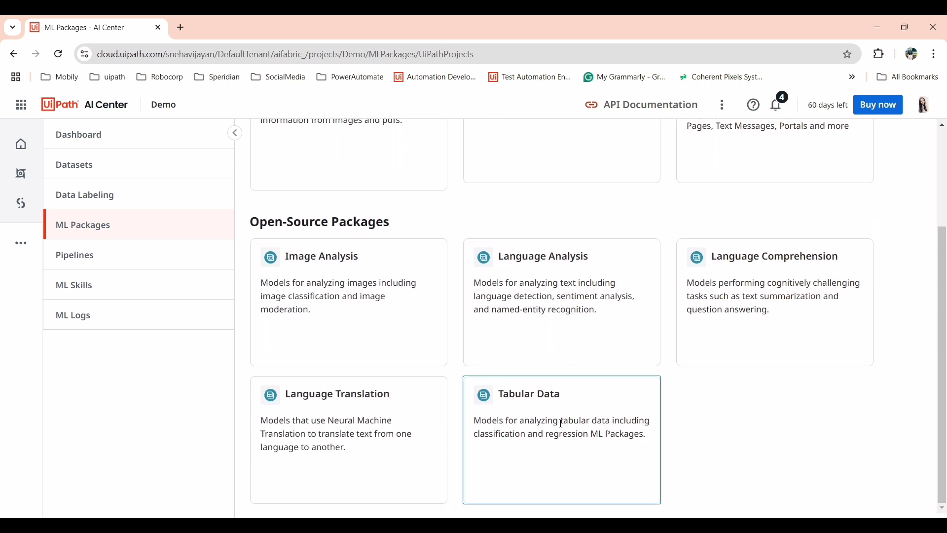
scroll(562, 409, "up", 2)
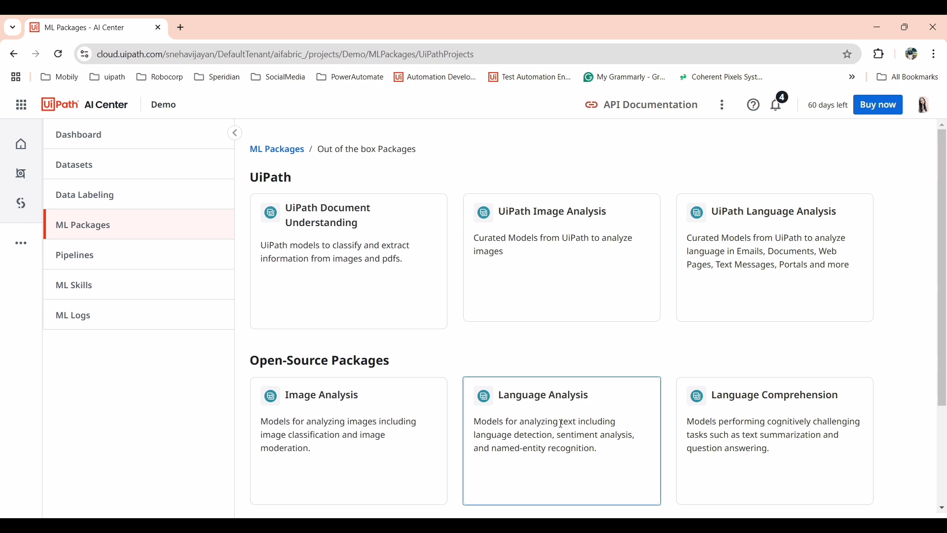
left_click(561, 423)
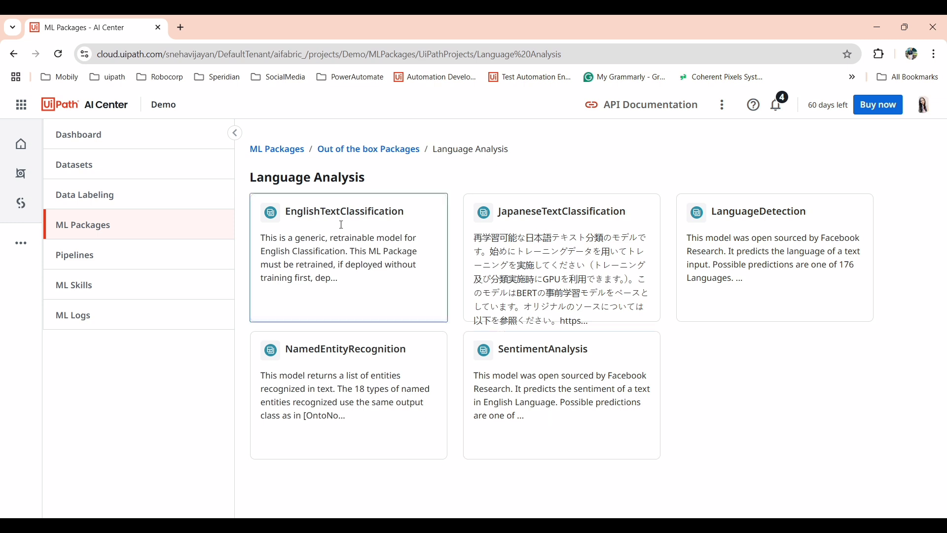
left_click(359, 150)
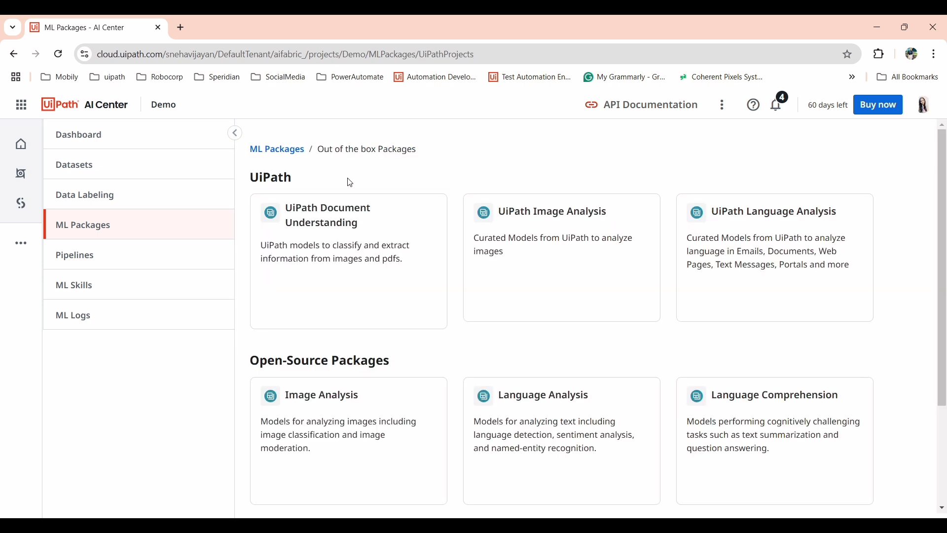
Open the Invoices package under UiPath Document Understanding and view its version choices, keeping 24.4.4.0
left_click(359, 287)
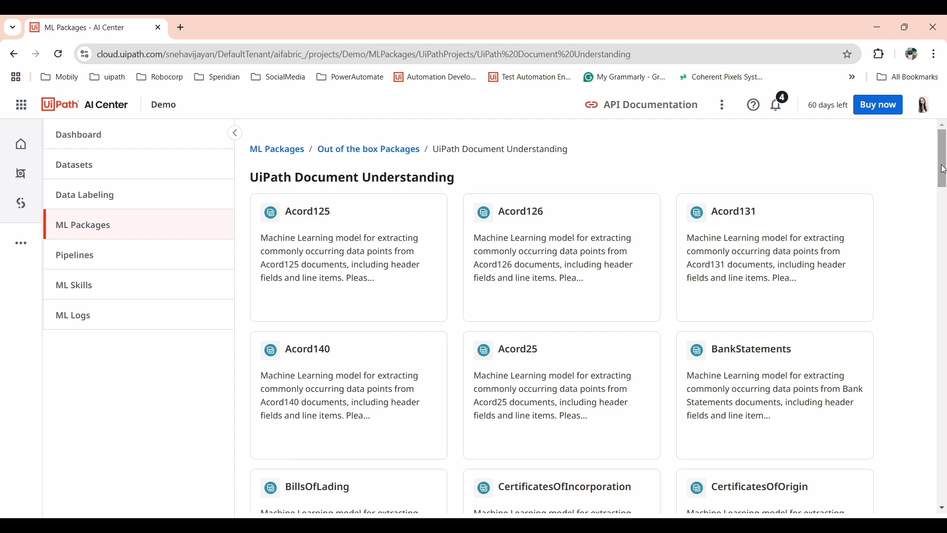
left_click_drag(943, 170, 942, 382)
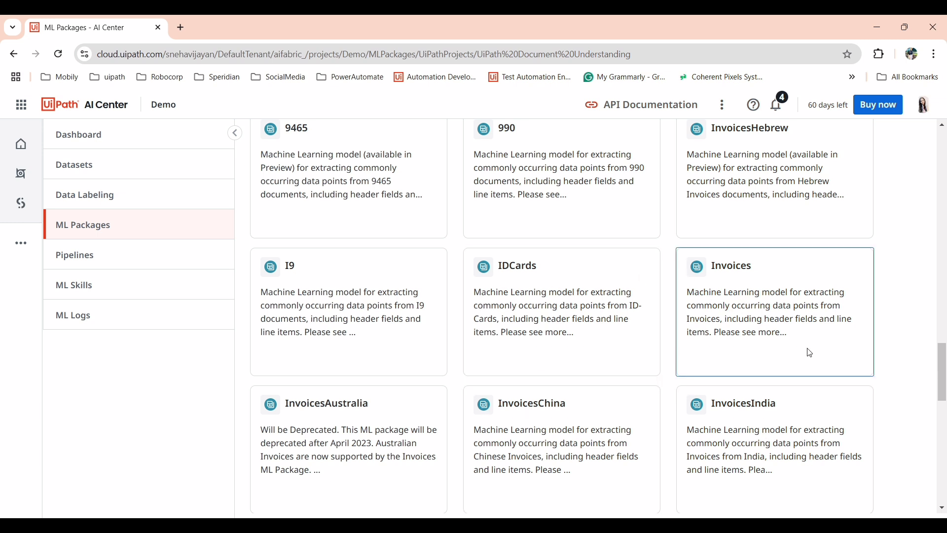
left_click(799, 305)
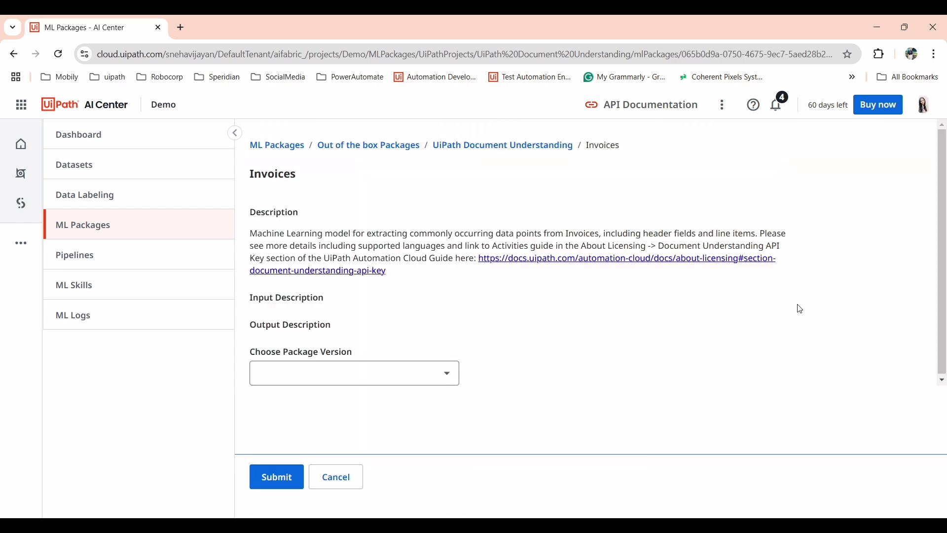
scroll(520, 301, "down", 2)
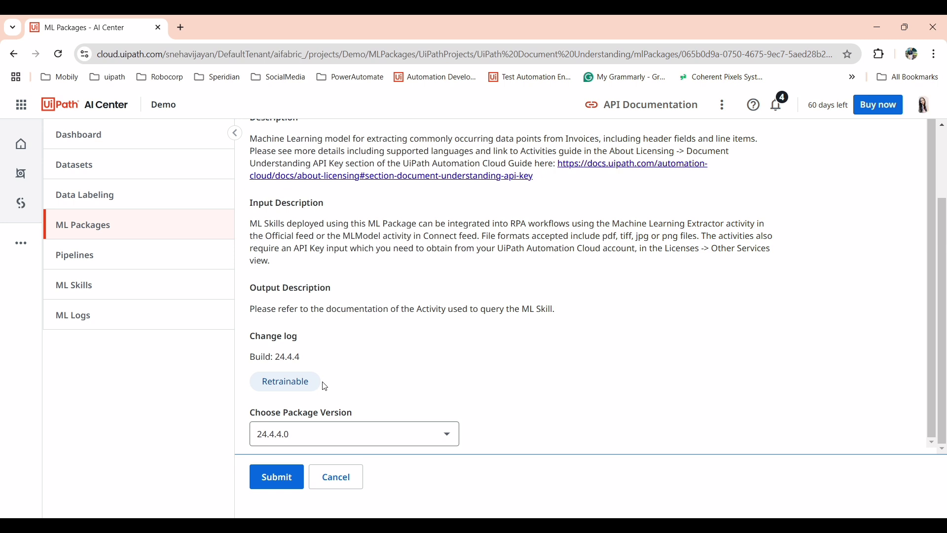
left_click(386, 442)
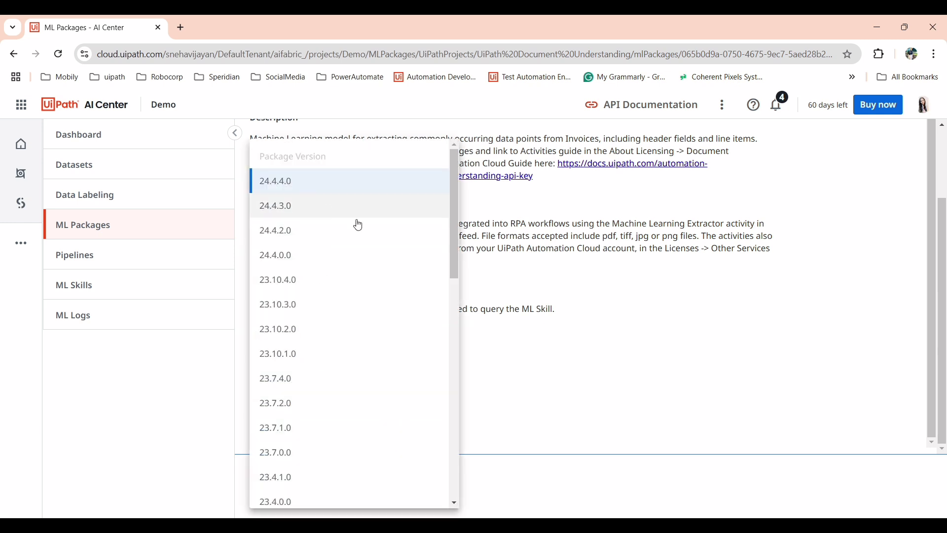
left_click(595, 408)
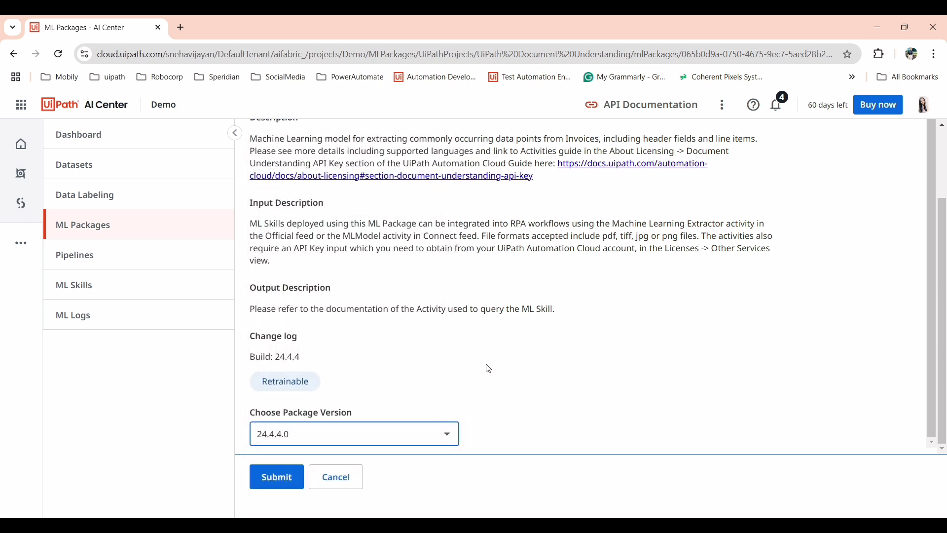
Create an ML package named Invoice from version 24.4.4.0 of the Invoices model, keeping the prefilled descriptions
left_click(277, 477)
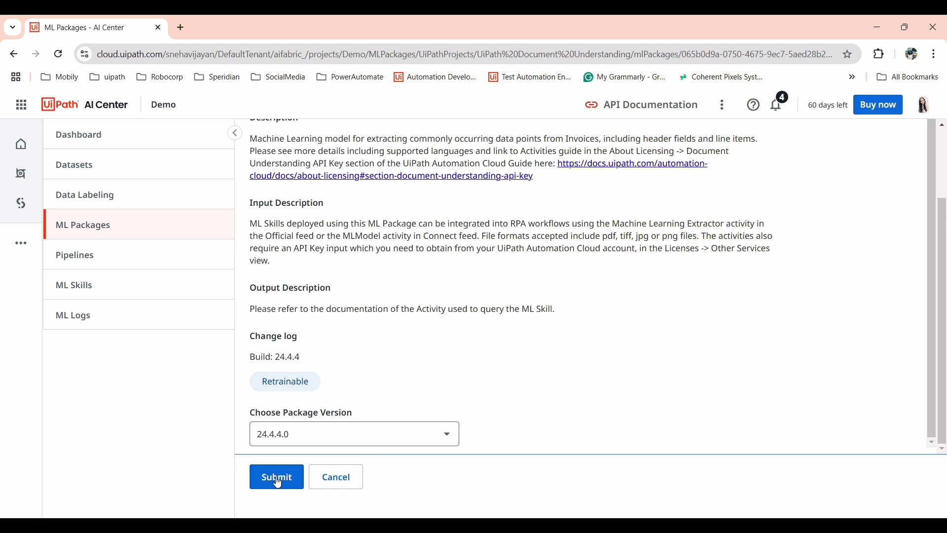
left_click(376, 225)
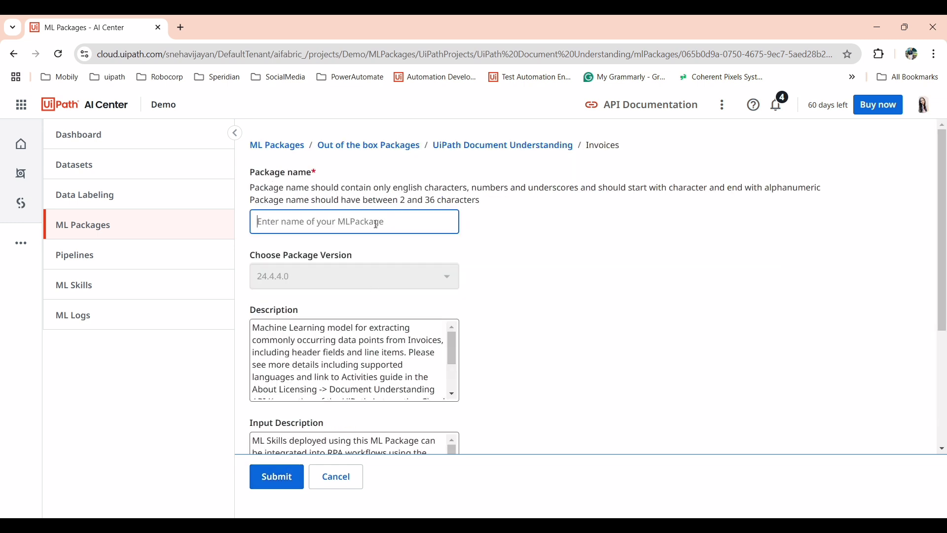
type("Invoice")
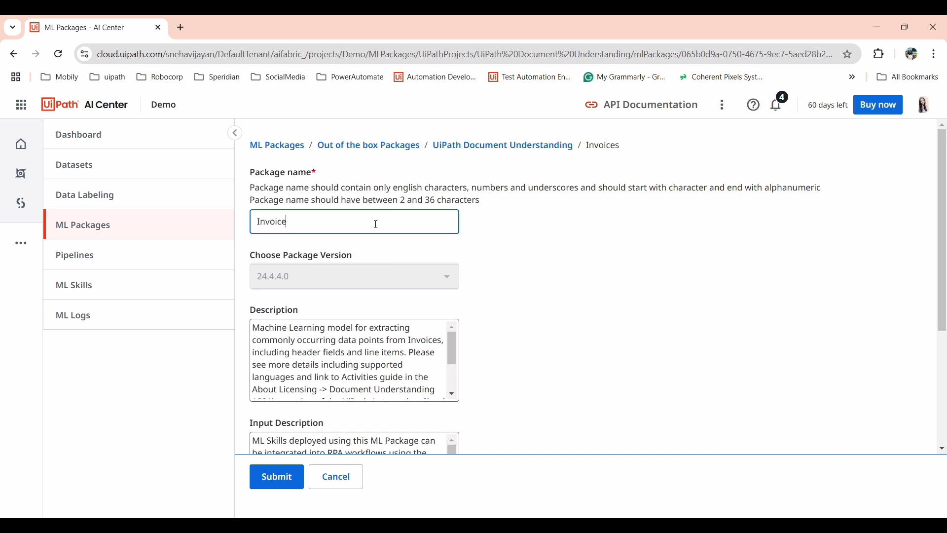
scroll(369, 284, "down", 5)
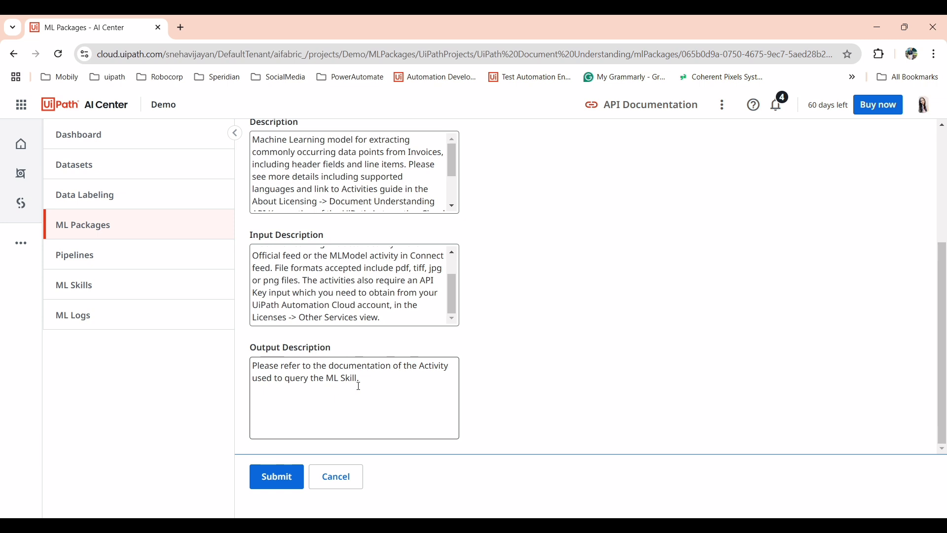
left_click(279, 477)
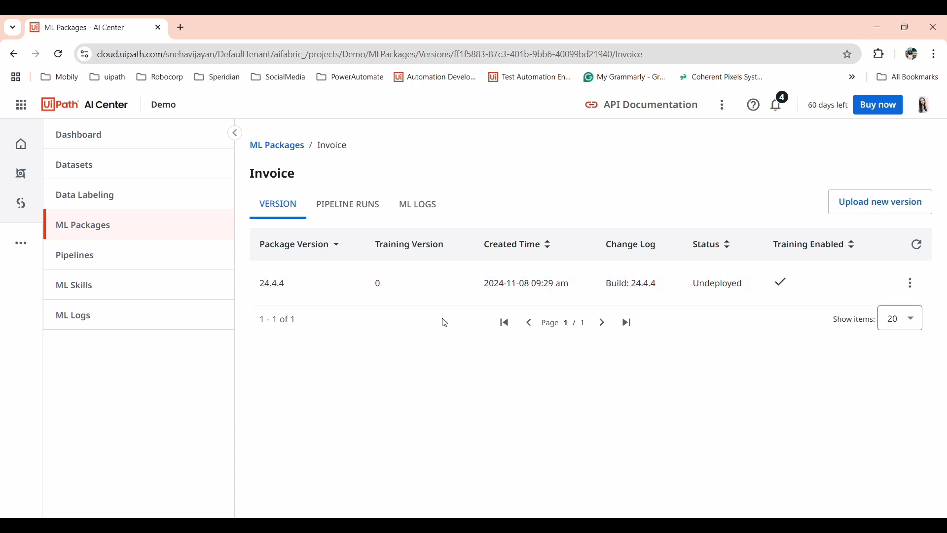
Try to set up a Document Understanding labeling session named Invoice with an existing dataset, and check the project's Datasets page
left_click(167, 201)
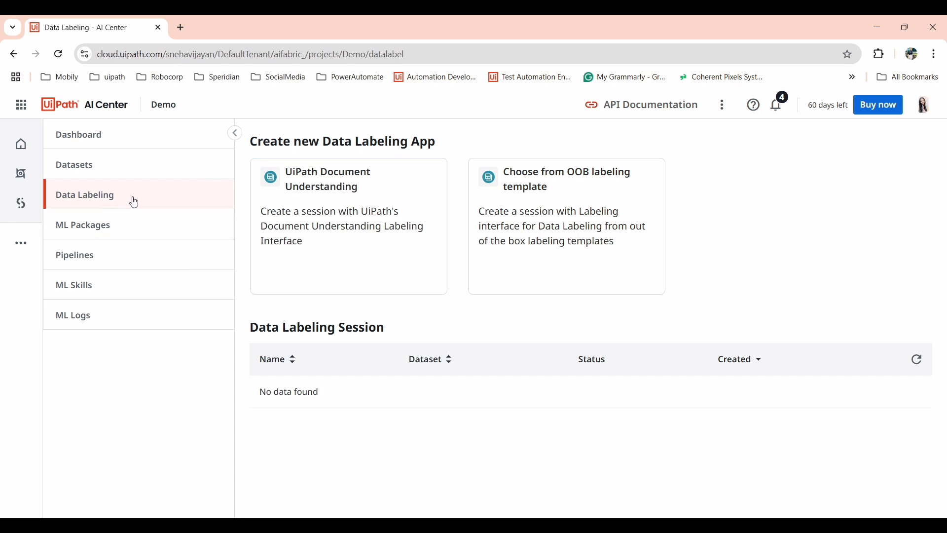
left_click(358, 253)
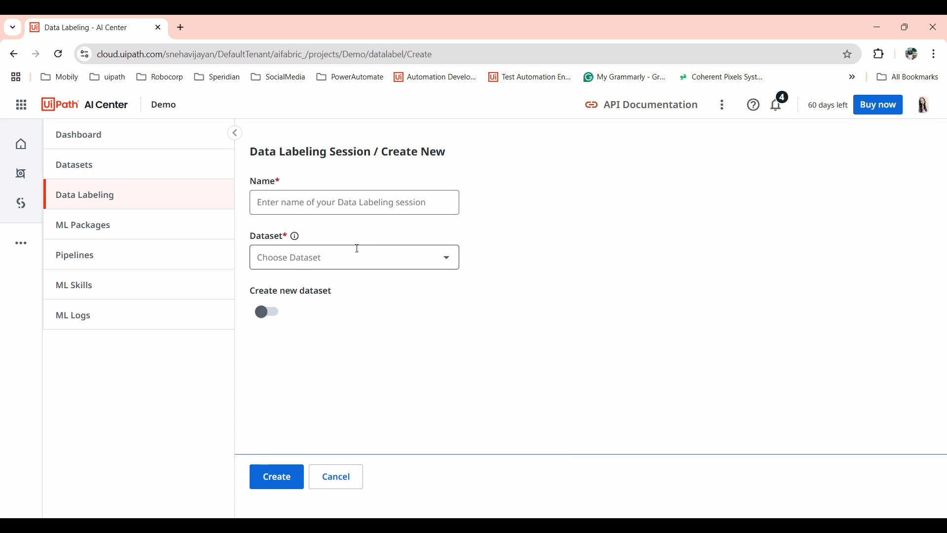
left_click(293, 202)
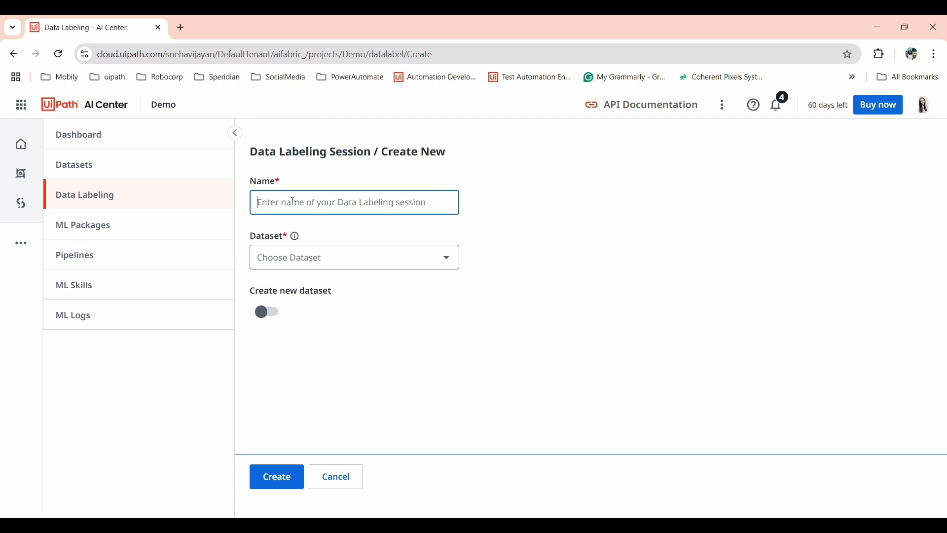
type("In")
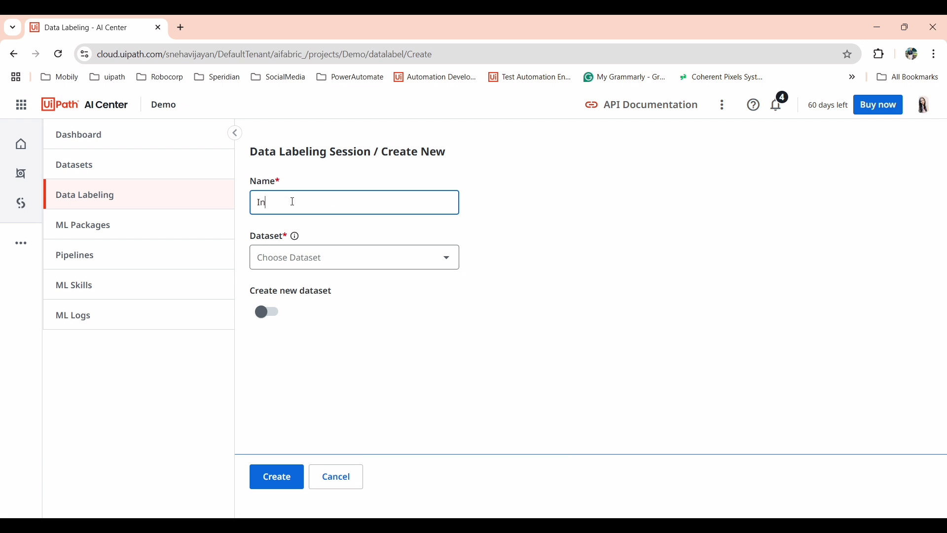
type("voice")
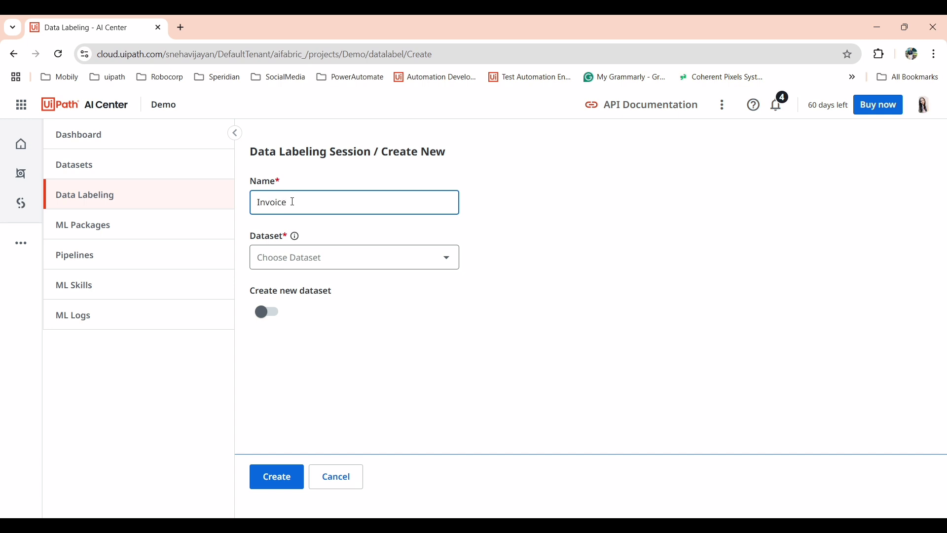
left_click(410, 262)
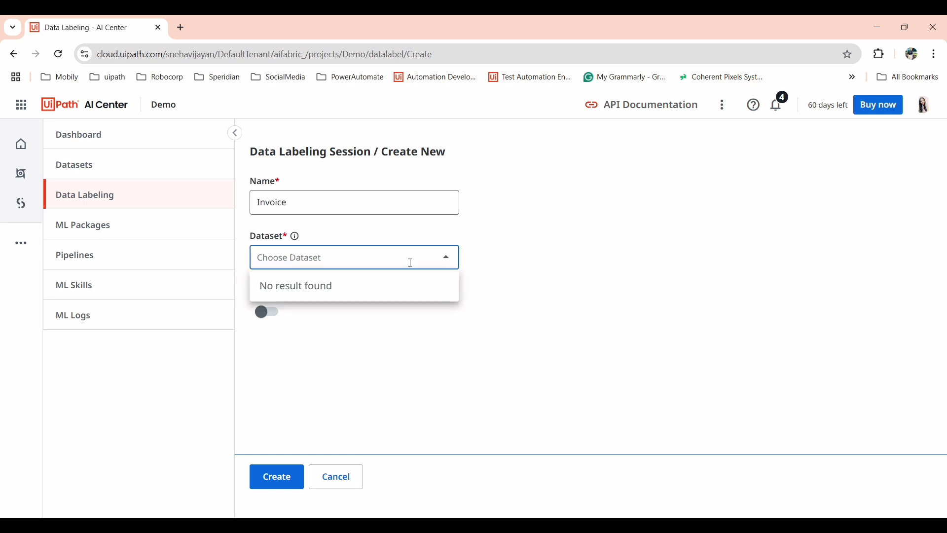
left_click(395, 337)
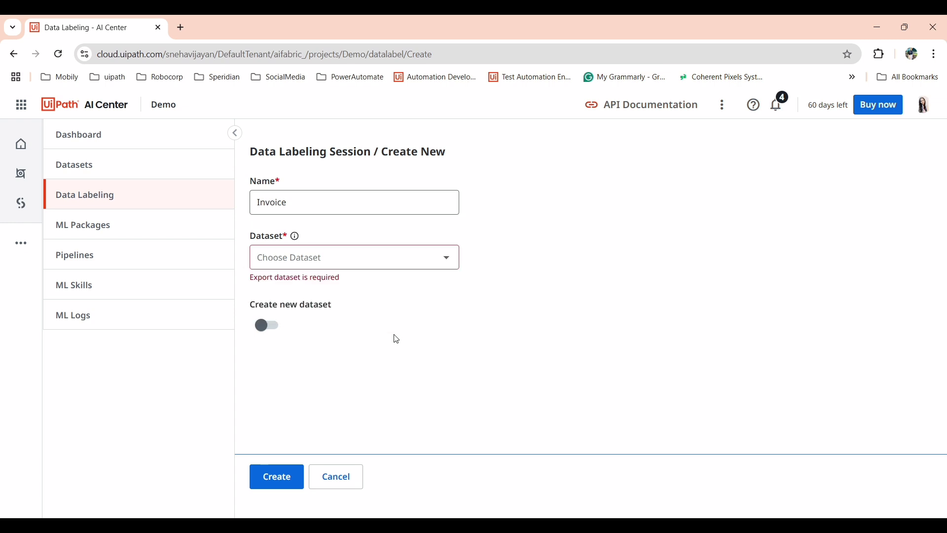
left_click(87, 169)
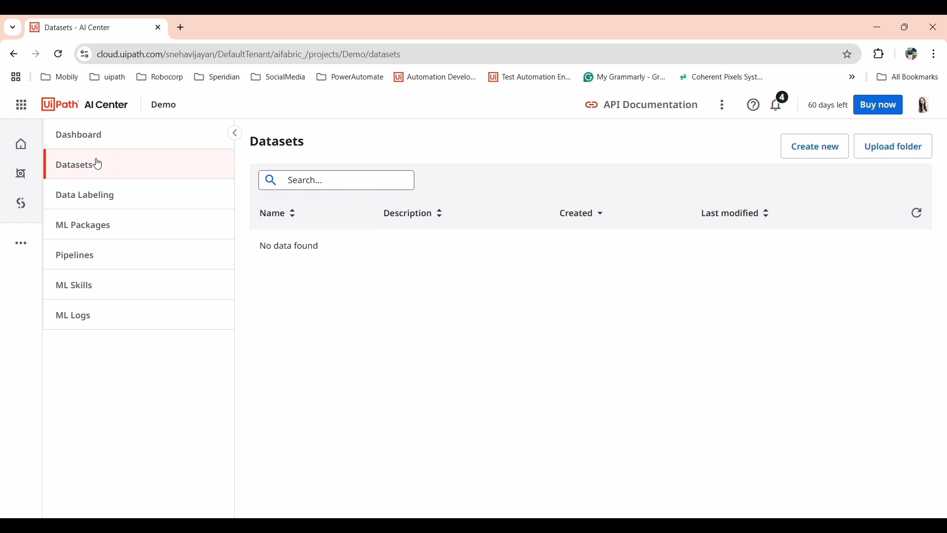
Start a UiPath Document Understanding labeling session named Invoice and enable creating a new dataset for it
left_click(123, 202)
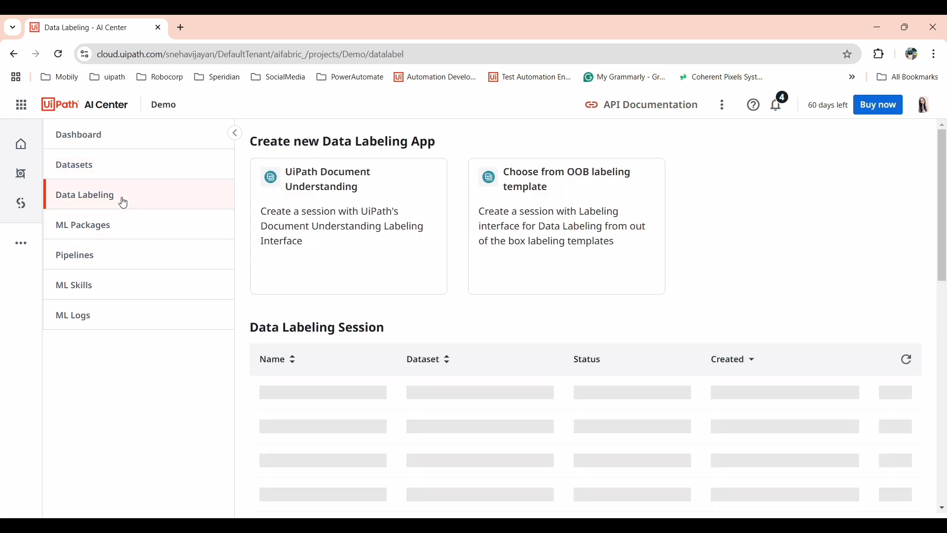
left_click(391, 239)
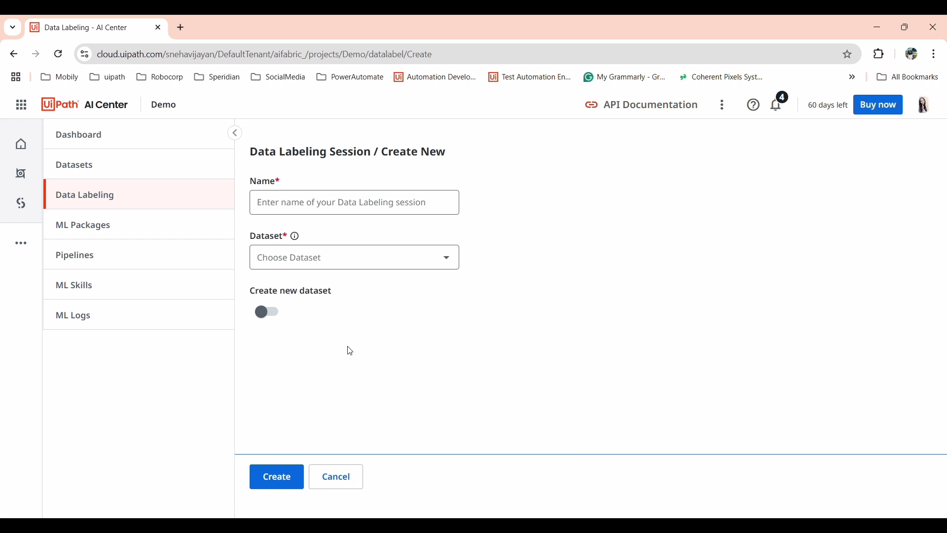
left_click(265, 312)
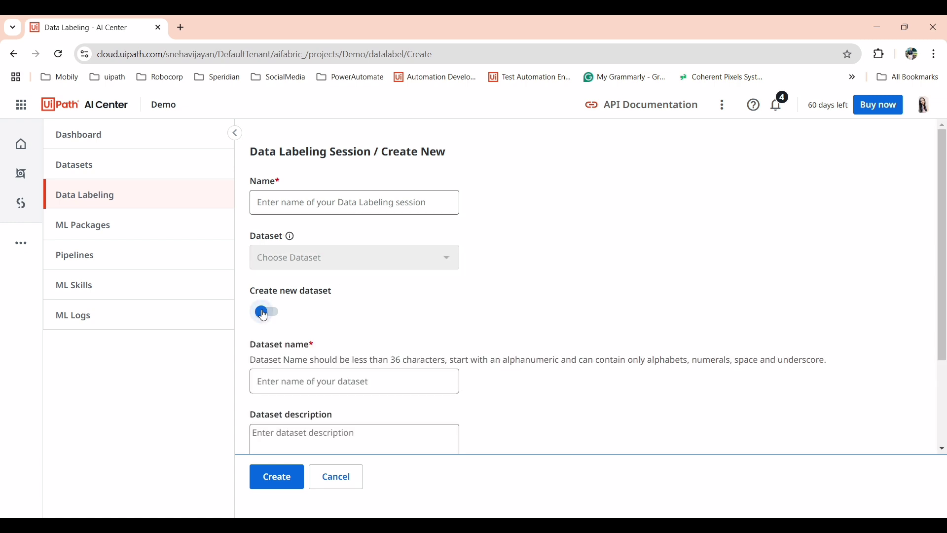
left_click(324, 203)
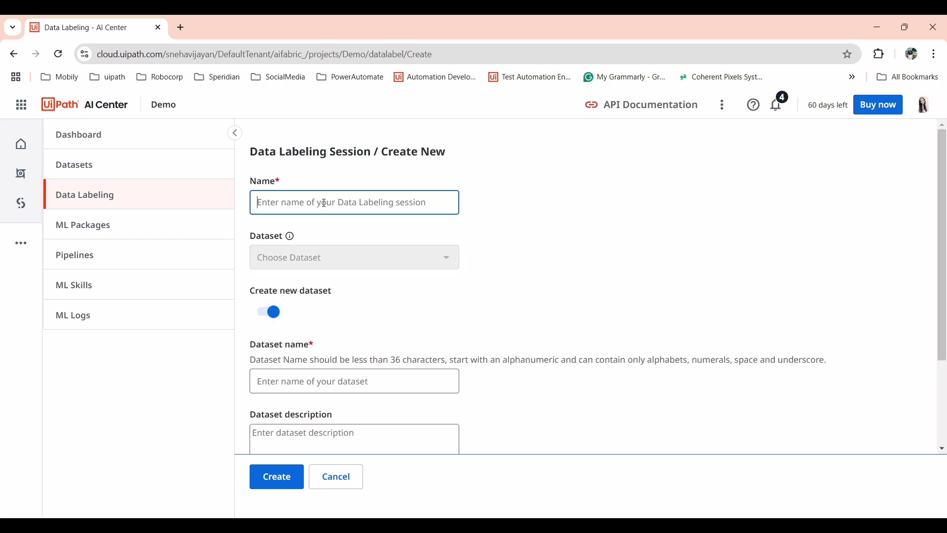
type("Invoic")
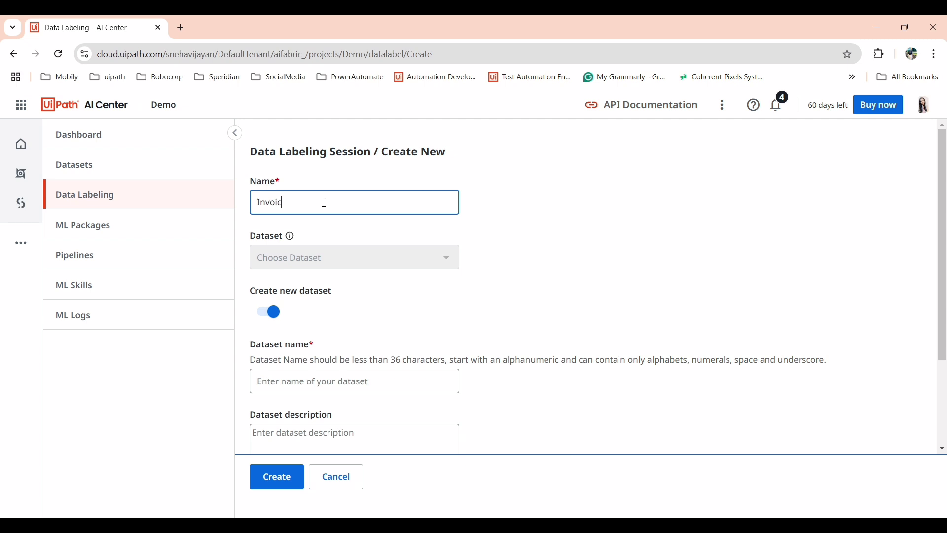
type("e")
Name the new dataset Invoice_Dataset, make it public, and create the labeling session
scroll(378, 314, "down", 3)
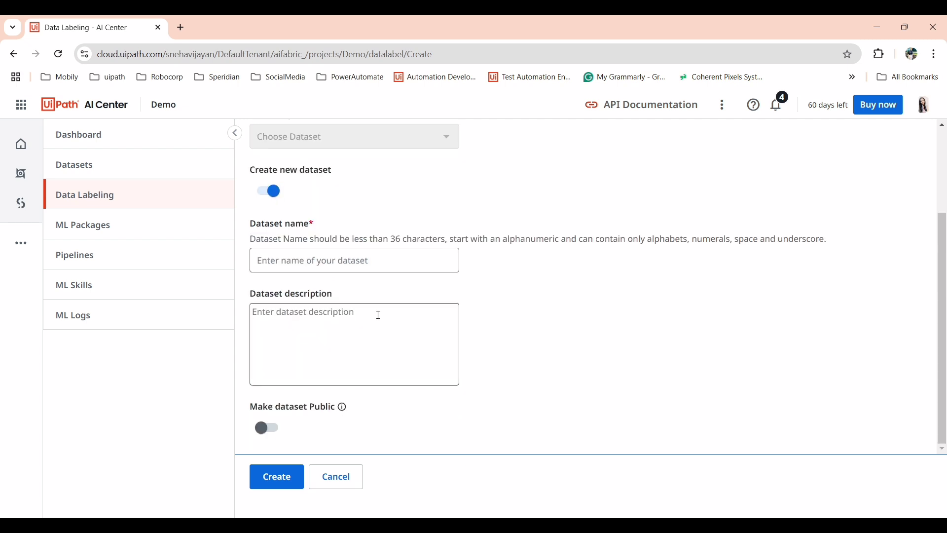
left_click(304, 268)
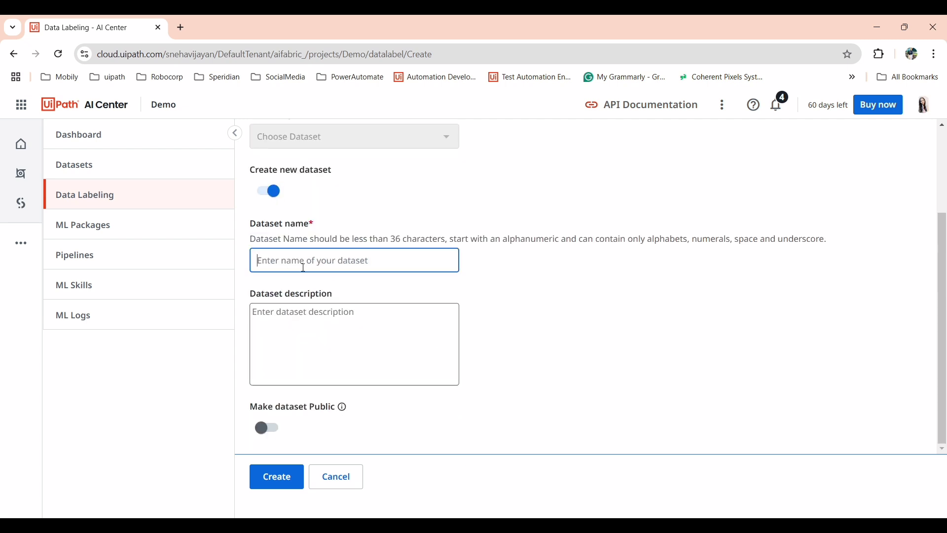
type("I")
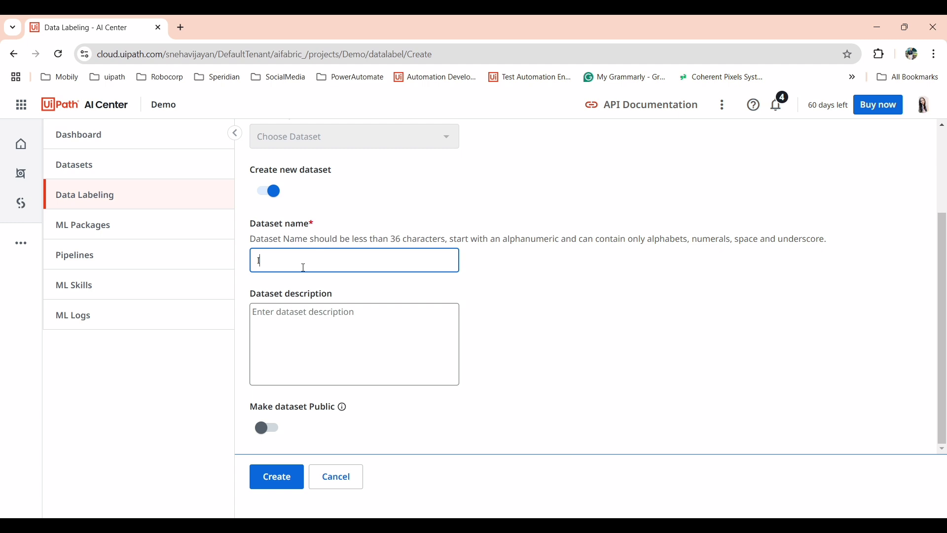
type("nvoice_Dataset")
left_click(267, 429)
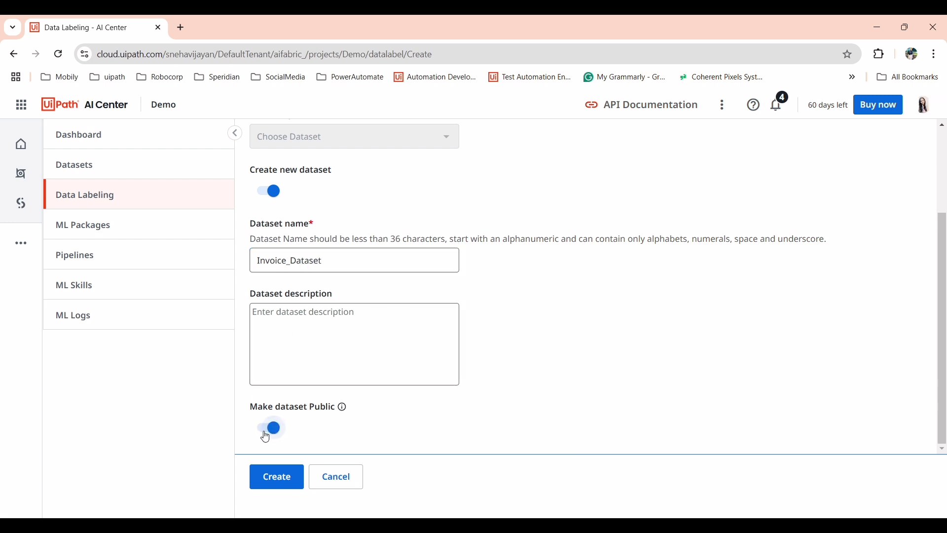
left_click(265, 436)
left_click(266, 435)
left_click(272, 481)
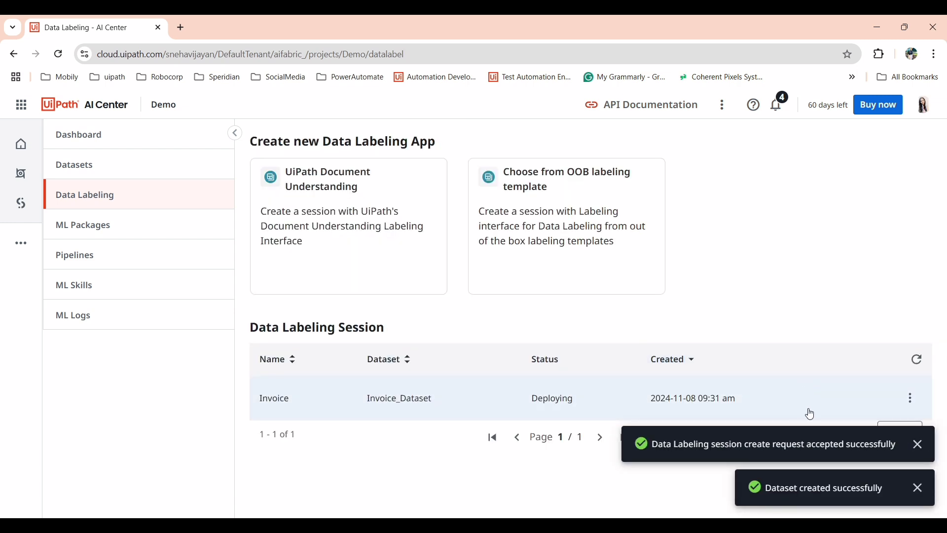
Refresh the data labeling session list and open the Invoice session in Document Manager
left_click(920, 451)
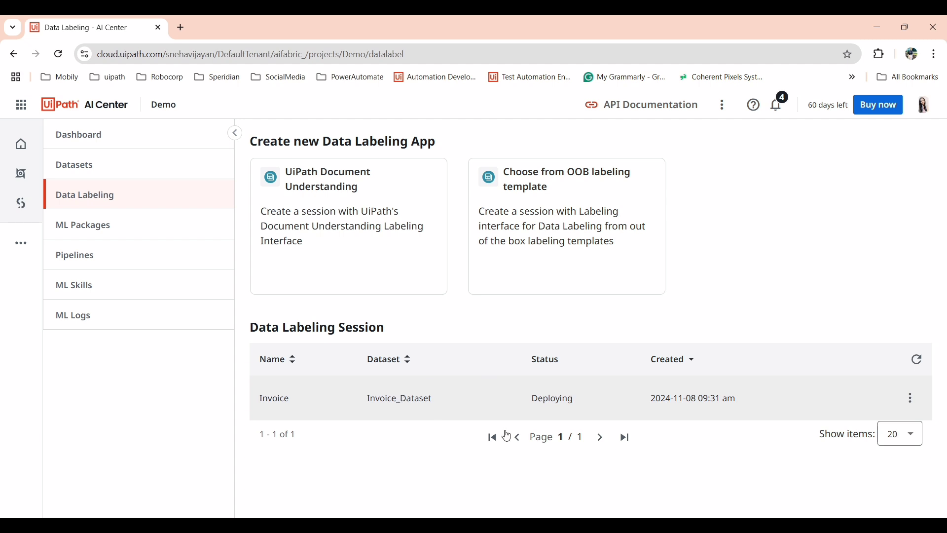
left_click(927, 363)
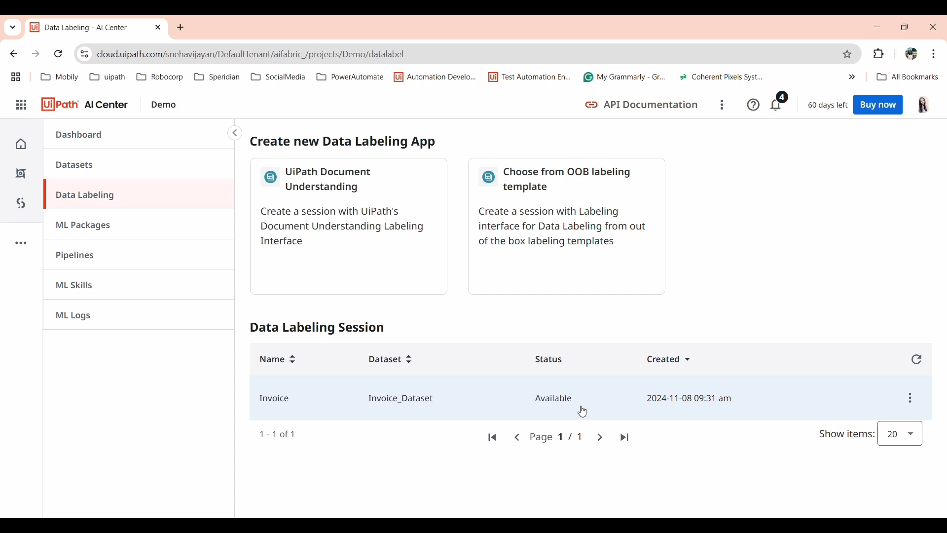
left_click(518, 410)
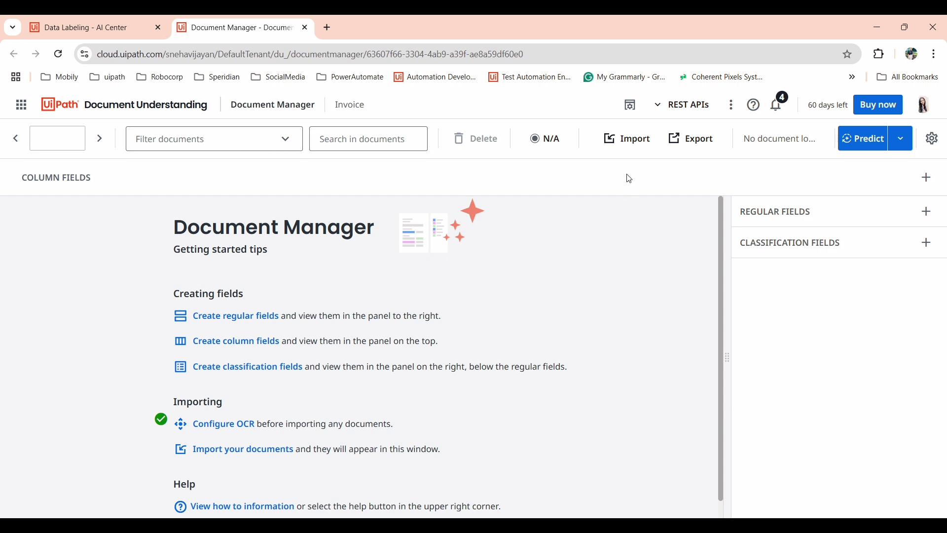
Import the 20 Bank_Invoice PDF files into the session as a batch named batch1
left_click(641, 152)
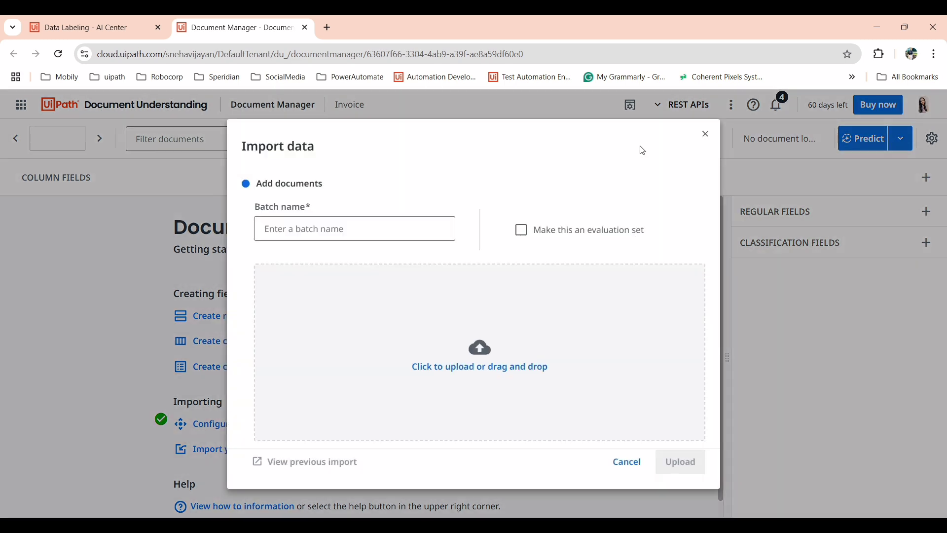
left_click(344, 229)
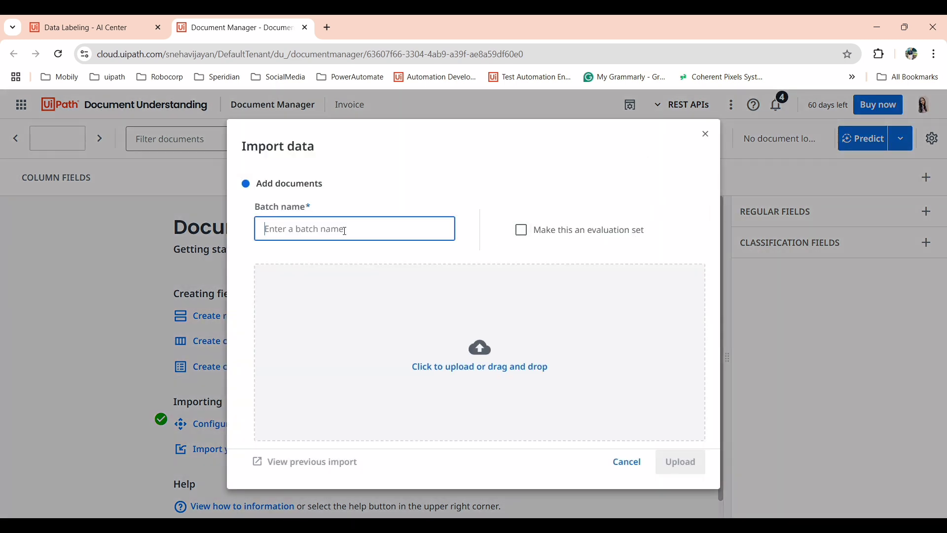
type("Batch1")
left_click(478, 347)
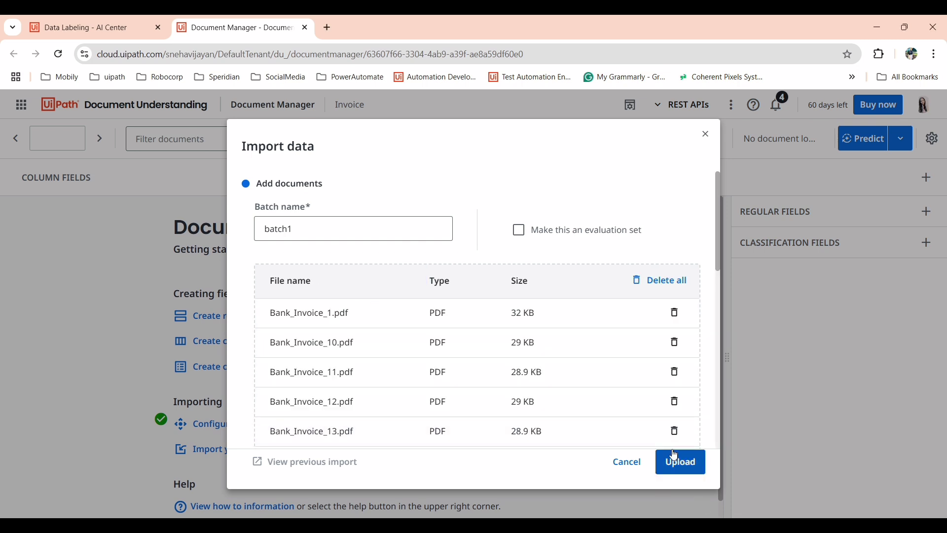
left_click(678, 464)
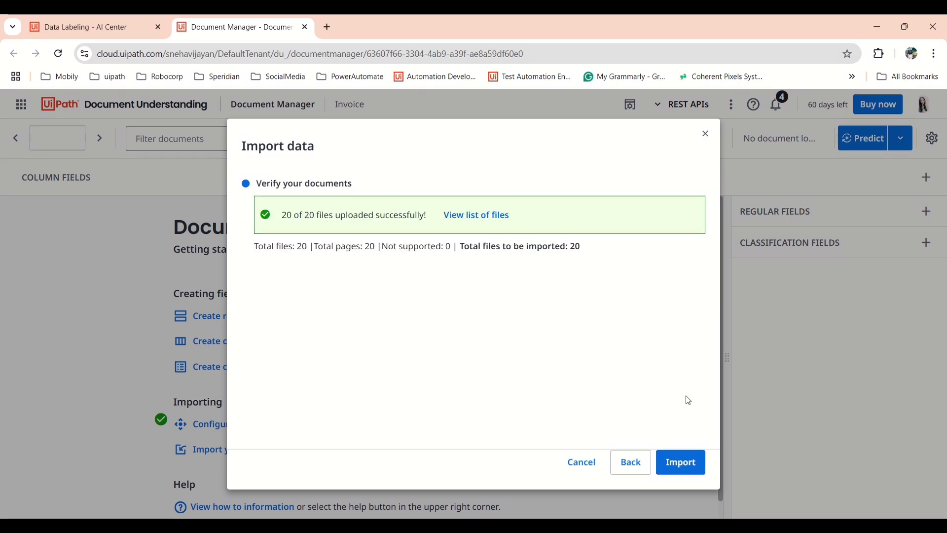
left_click(680, 461)
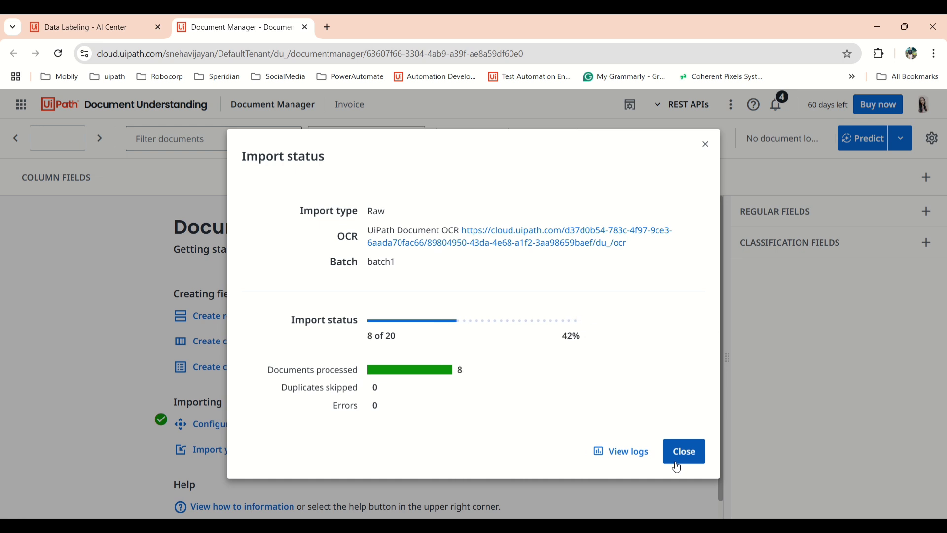
Check the import logs, close the import status, and examine the layout of the first imported invoice
left_click(604, 459)
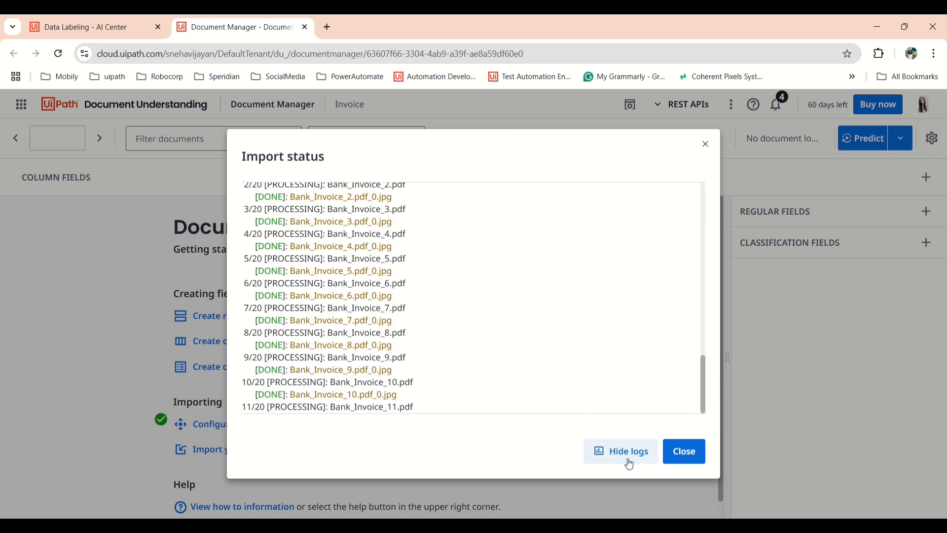
left_click(606, 452)
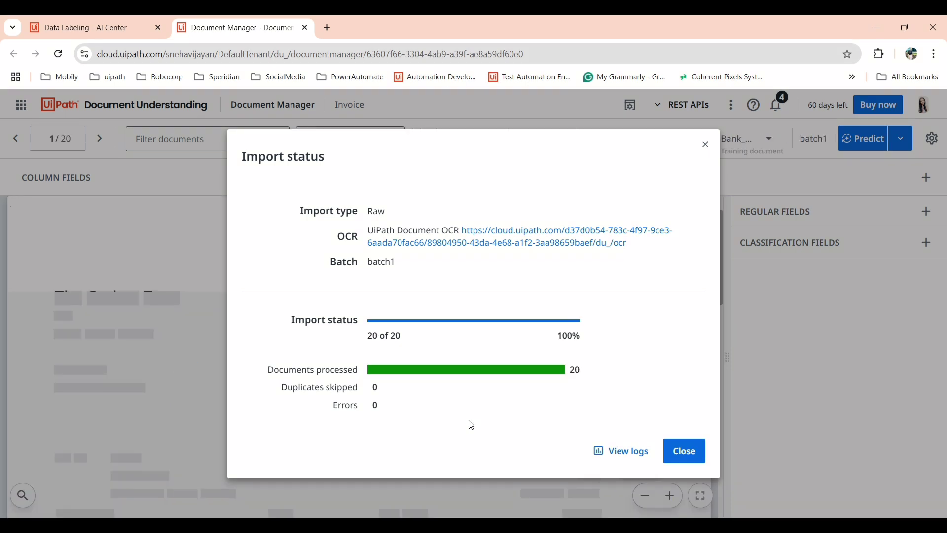
left_click(686, 455)
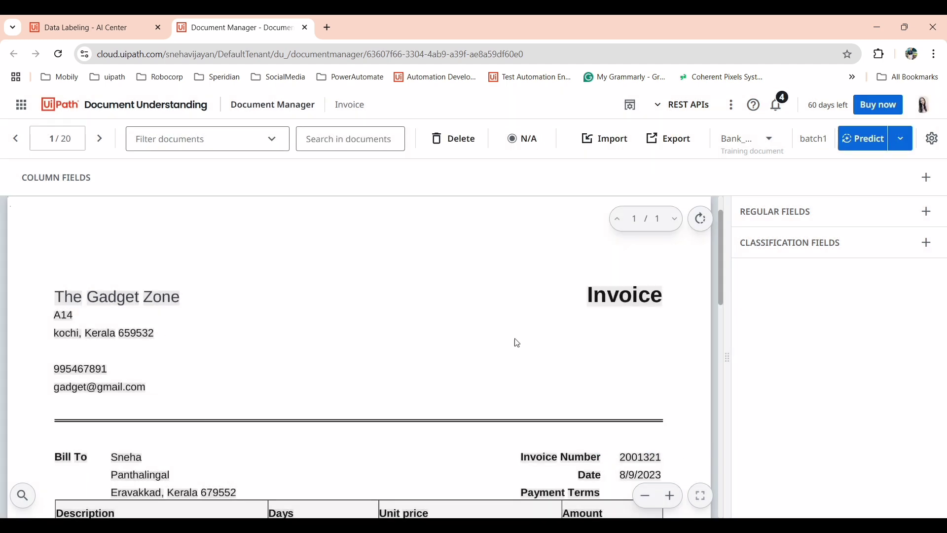
scroll(469, 333, "down", 6)
scroll(469, 333, "up", 8)
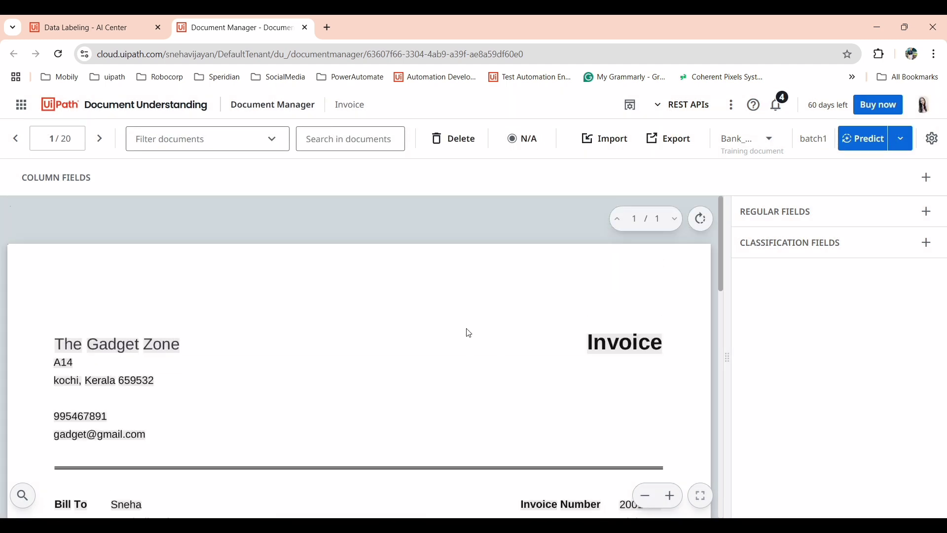
scroll(469, 333, "down", 5)
scroll(469, 333, "up", 5)
scroll(469, 333, "down", 3)
scroll(469, 333, "up", 2)
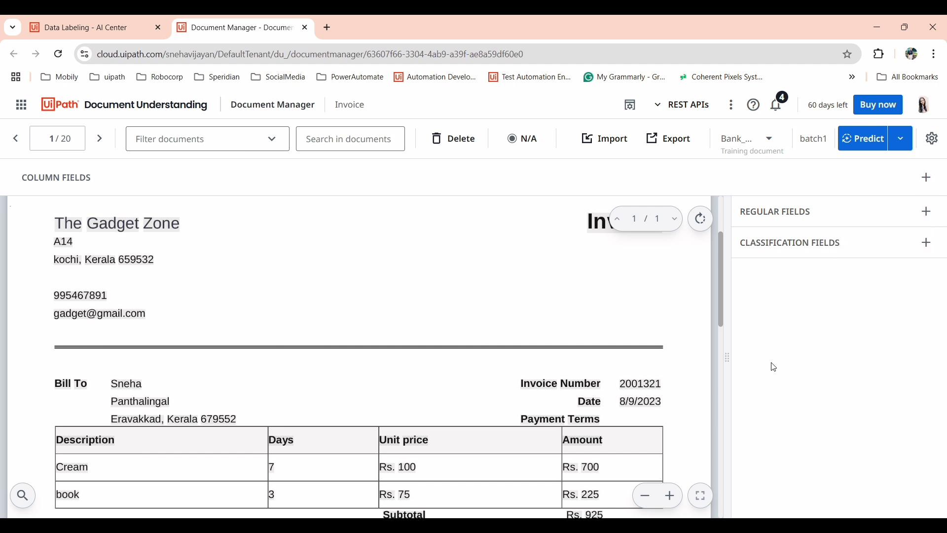
Create a regular field named Invoice# with content type String, keeping the default shortcut and field ID
left_click(927, 213)
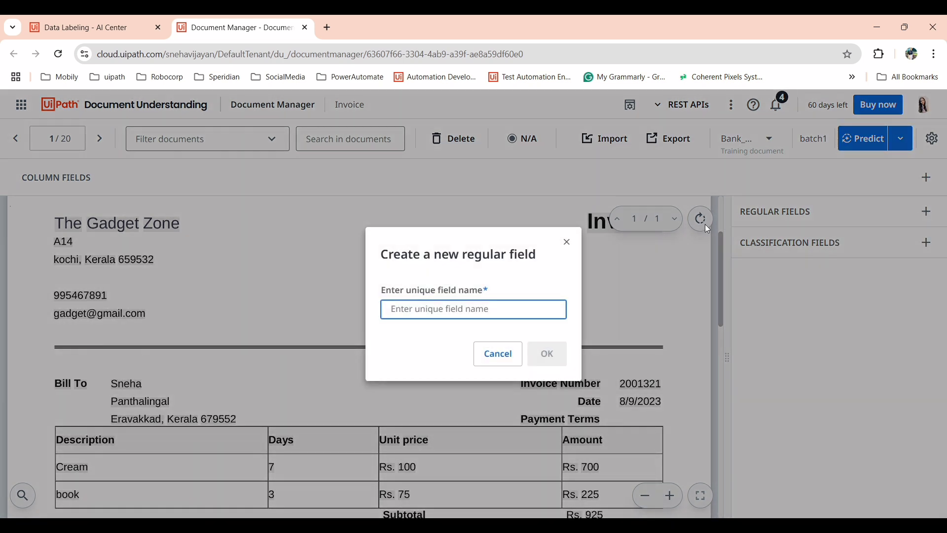
left_click(705, 227)
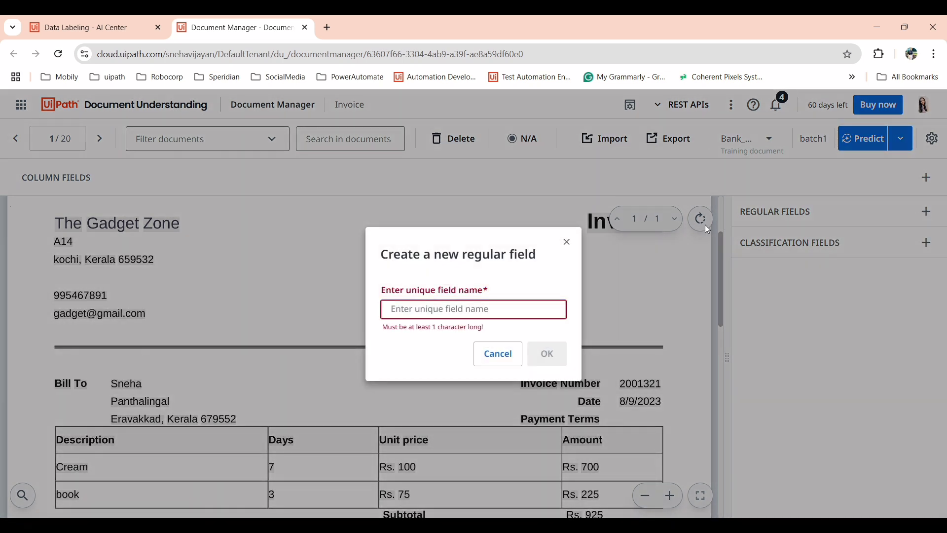
type("I")
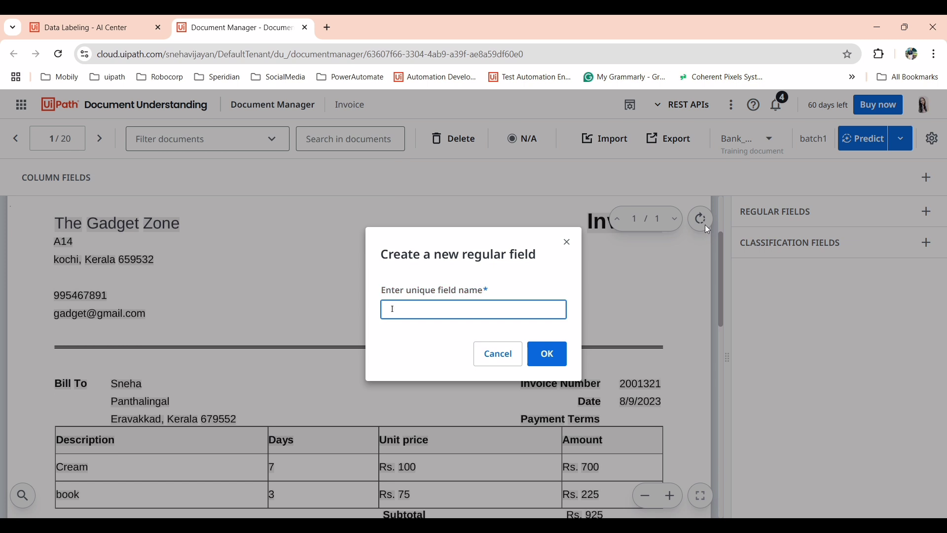
type("nvoice#")
left_click(549, 357)
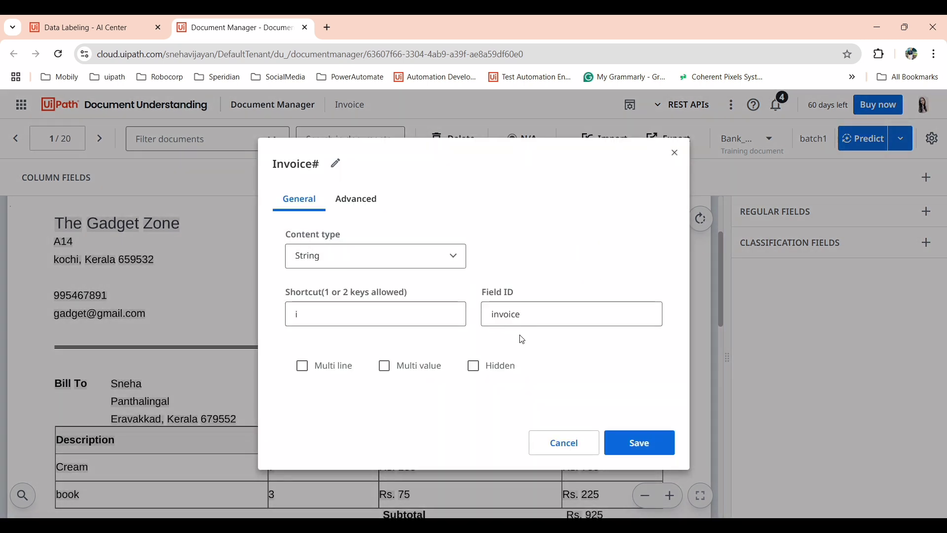
left_click(631, 445)
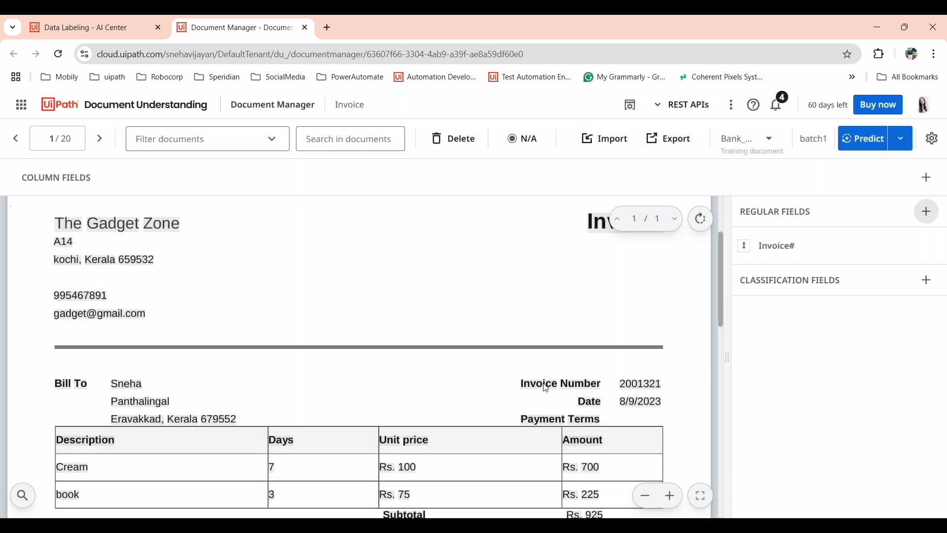
Create a regular field named Date with content type Date, keeping the Auto date format
scroll(717, 348, "down", 1)
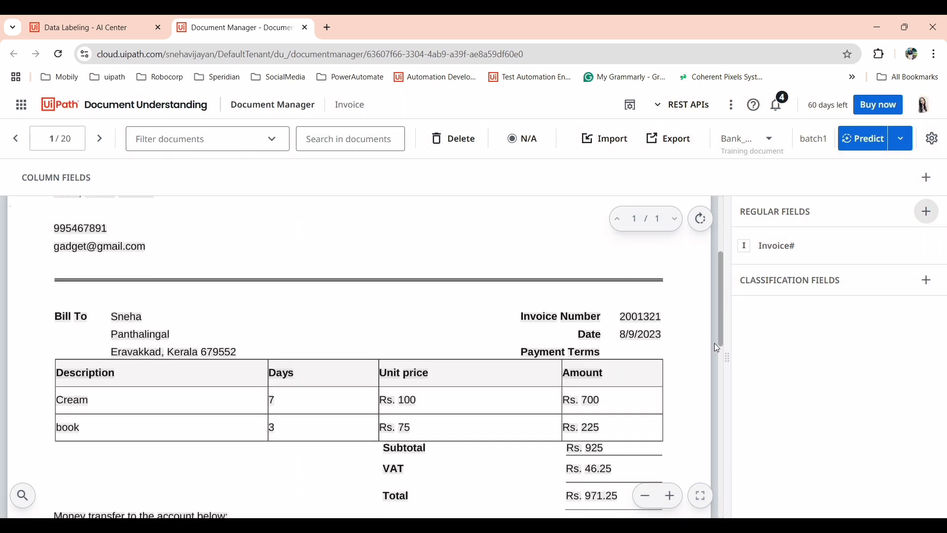
left_click(927, 213)
type("Date")
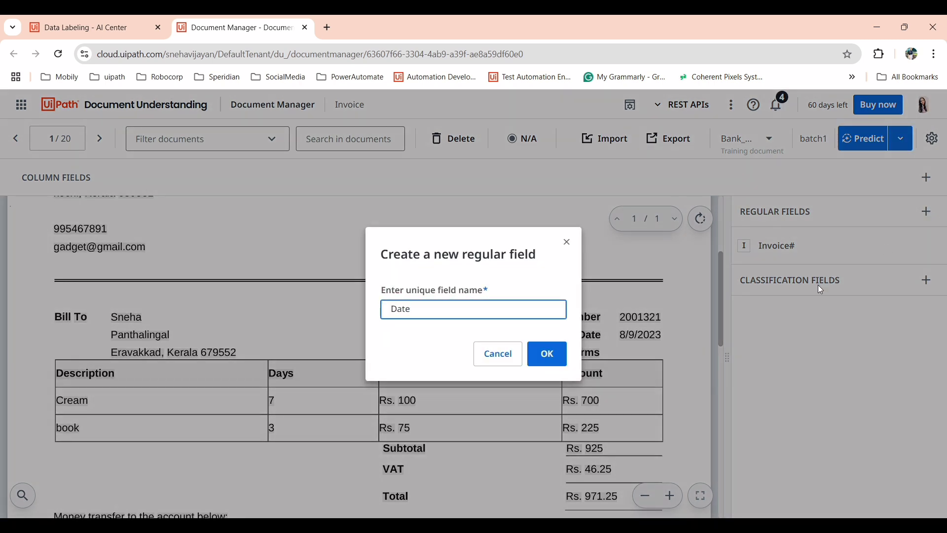
left_click(548, 353)
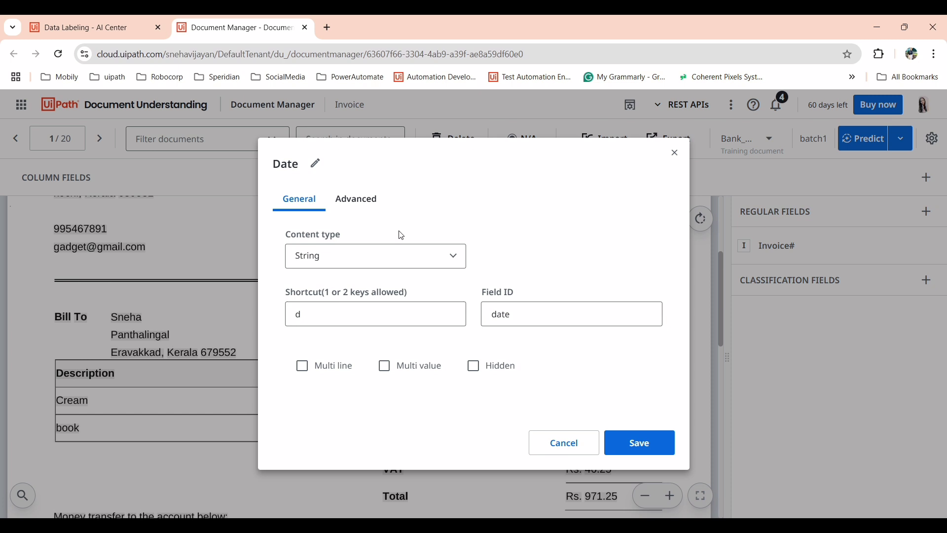
left_click(451, 255)
left_click(317, 341)
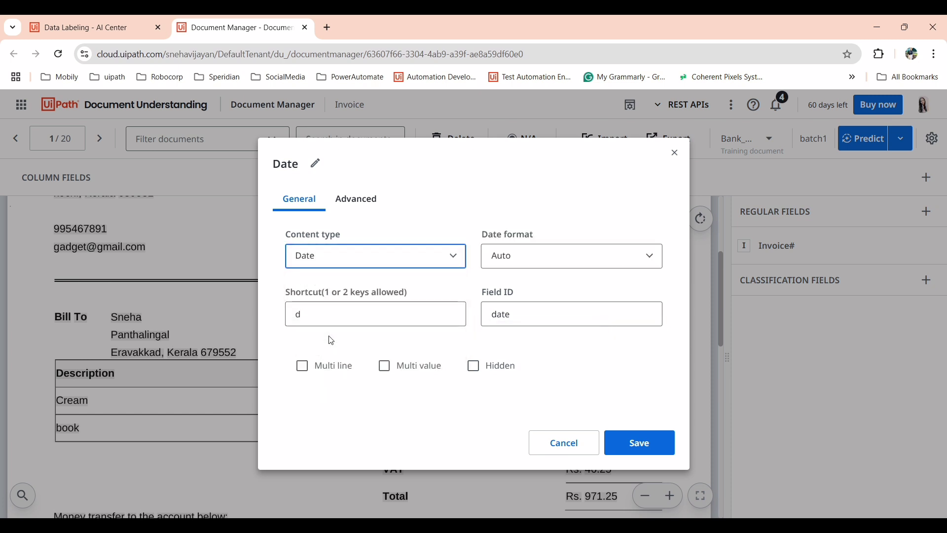
left_click(646, 457)
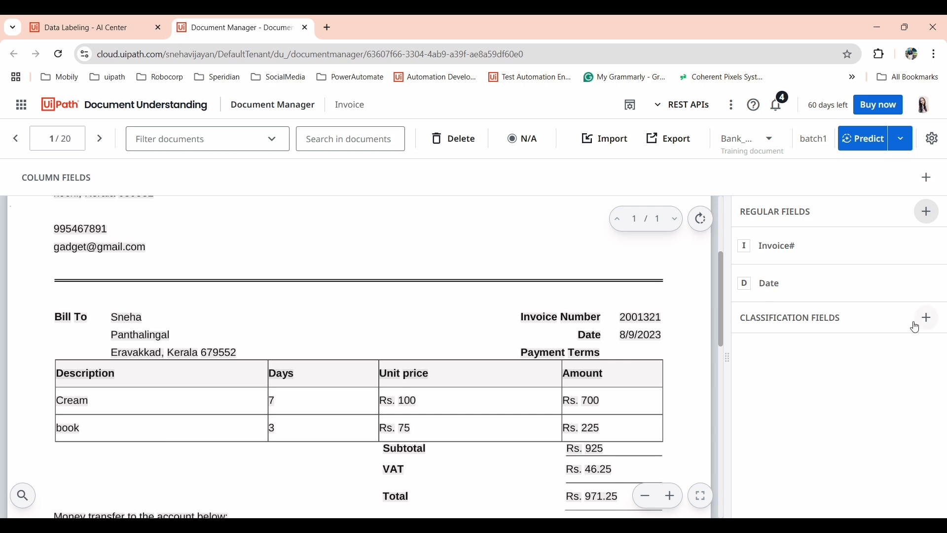
Create a regular field named BillTo with content type String, keeping the default shortcut and field ID
left_click(930, 224)
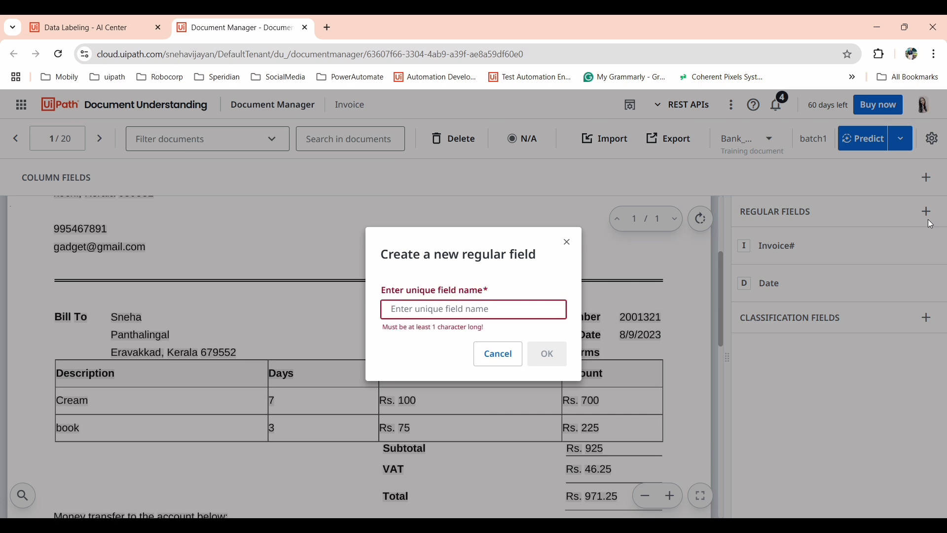
type("BillTo")
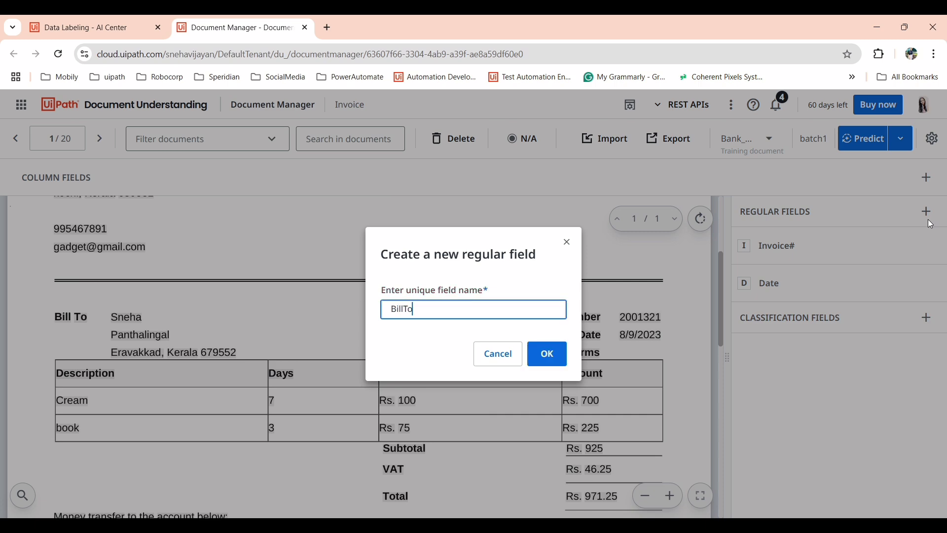
left_click(548, 353)
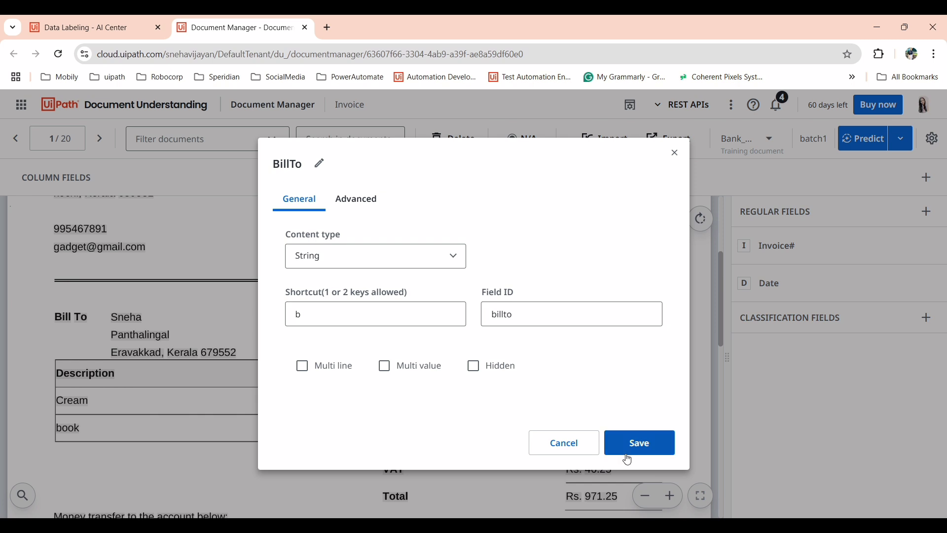
left_click(628, 459)
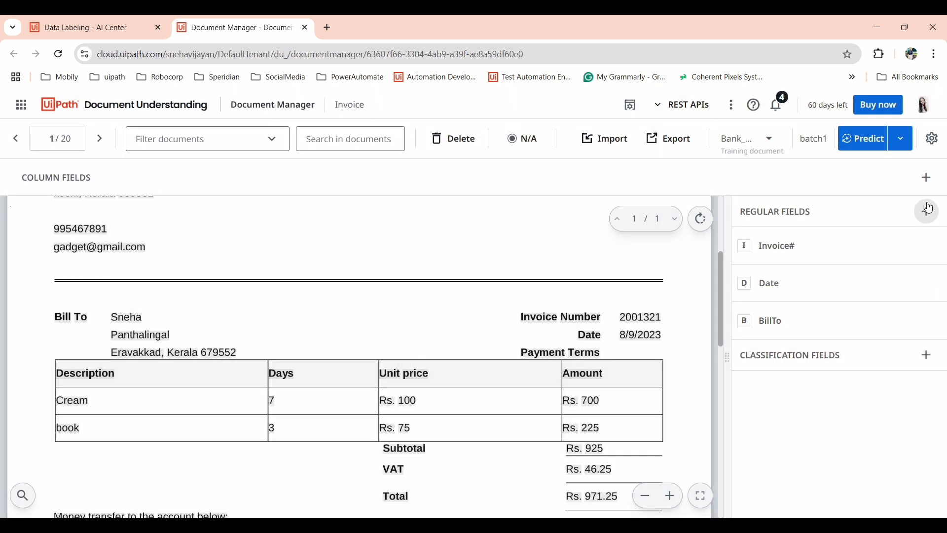
Create a regular field named Total with content type Number, keeping the default shortcut and field ID
left_click(930, 214)
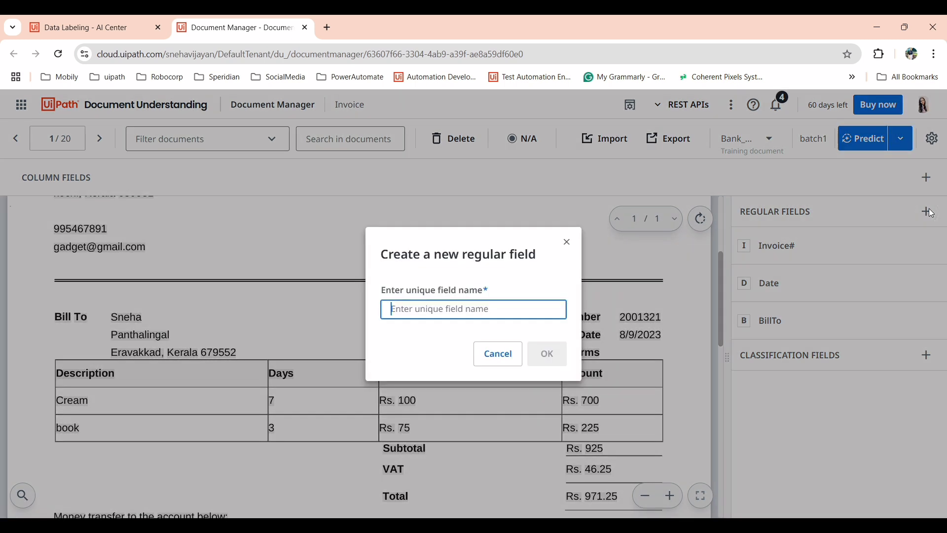
type("Total")
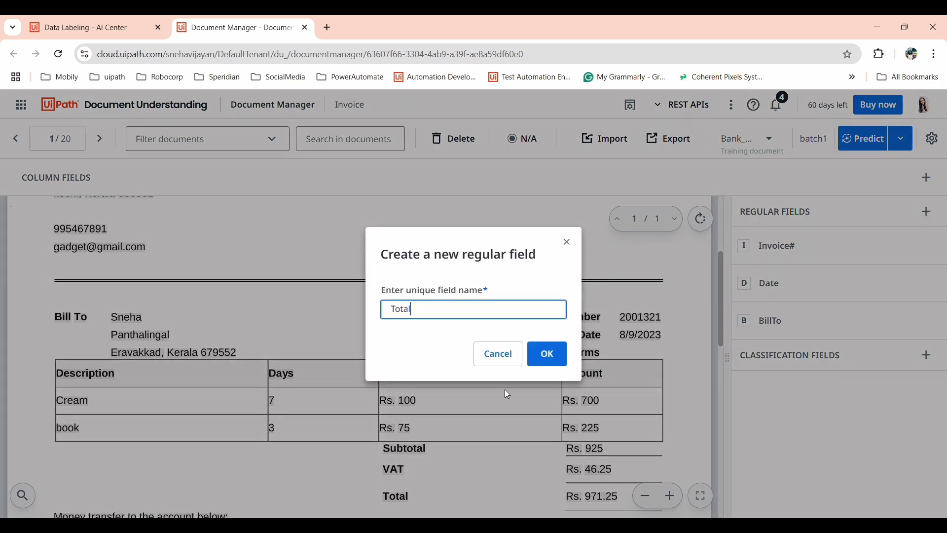
left_click(549, 356)
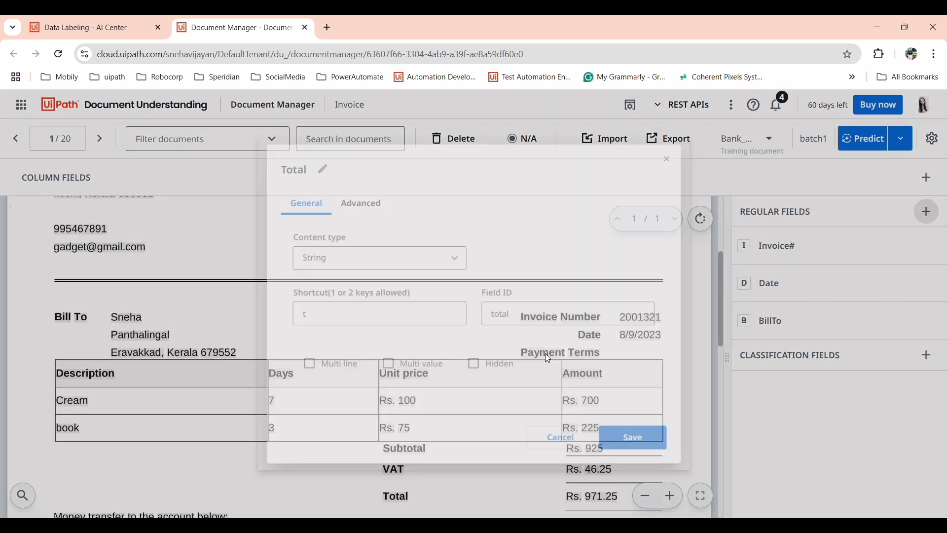
left_click(380, 258)
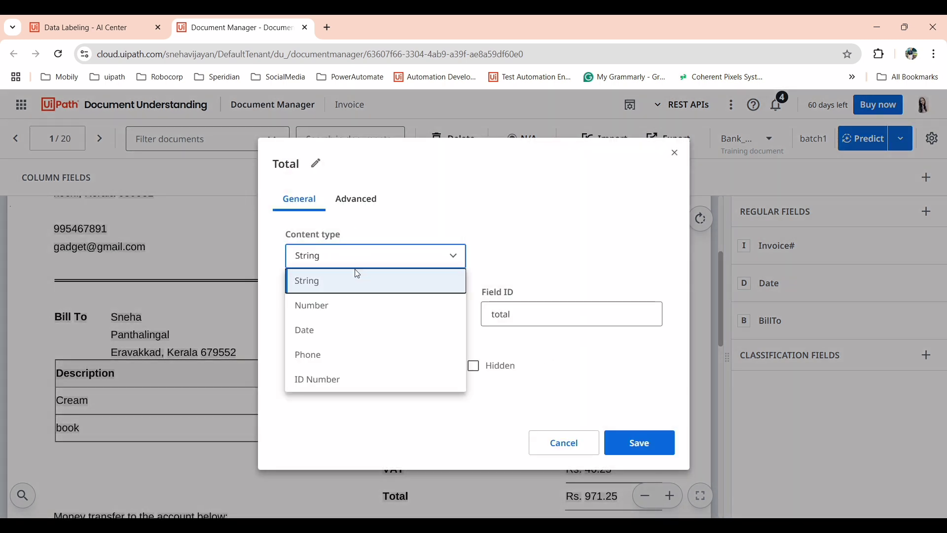
left_click(328, 317)
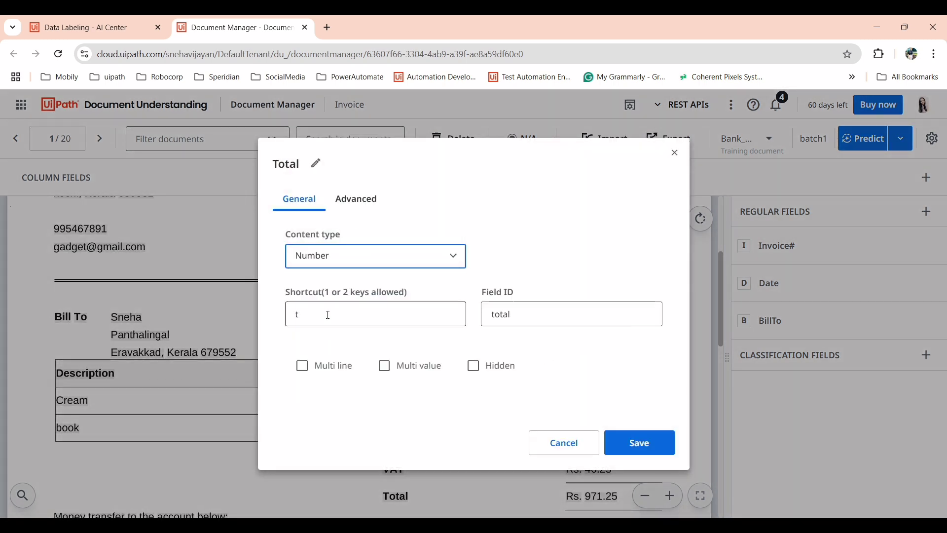
left_click(639, 442)
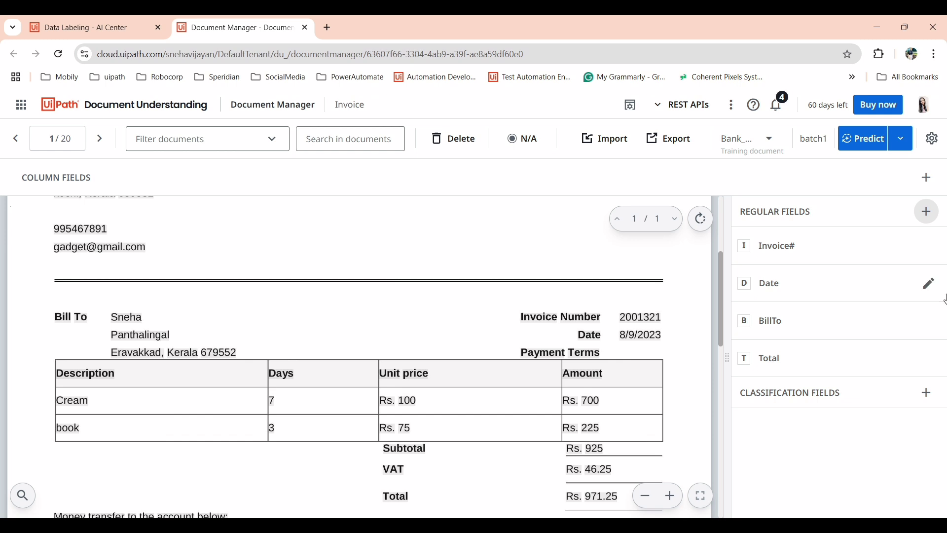
Create a regular field named Account No with content type Number, keeping the default shortcut and field ID
scroll(592, 394, "down", 3)
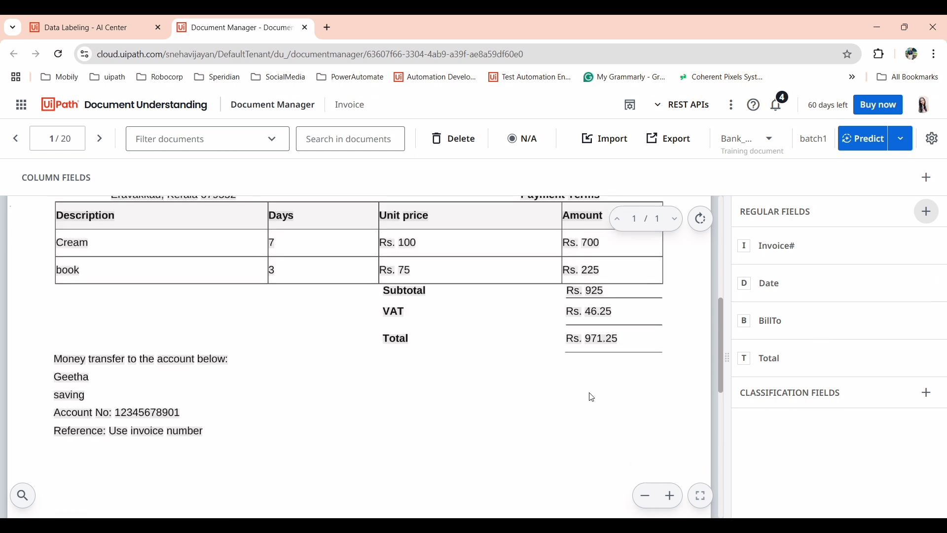
left_click(928, 209)
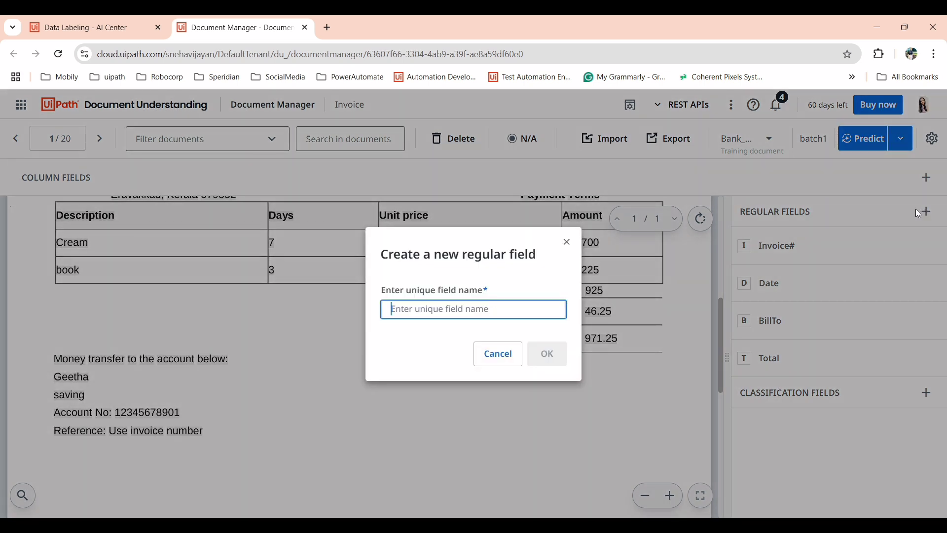
type("Accont")
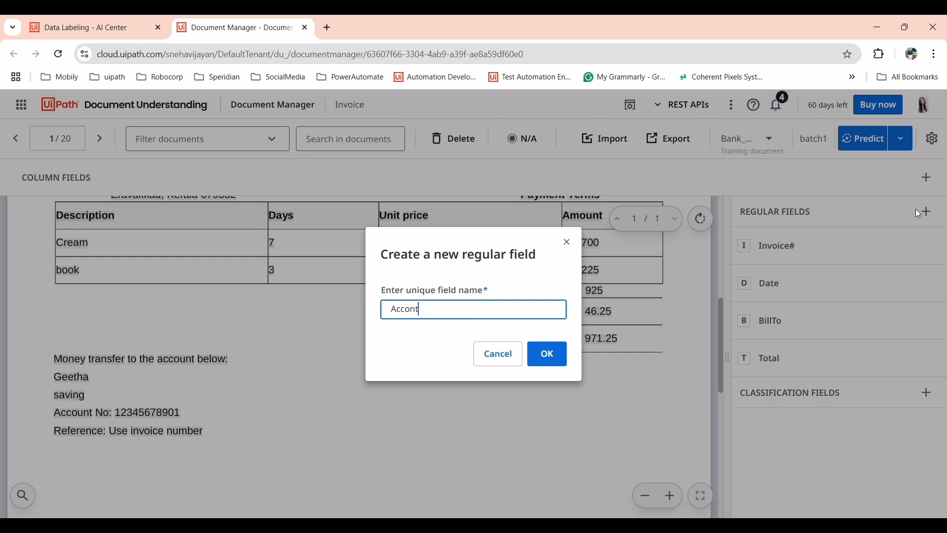
key("BackSpace")
key("BackSpace")
type("unt No")
left_click(547, 354)
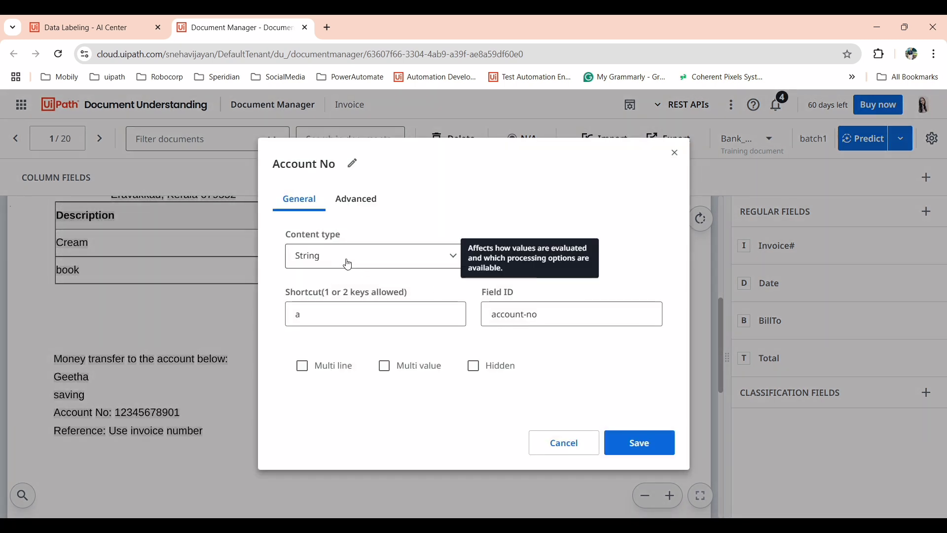
left_click(344, 262)
left_click(326, 308)
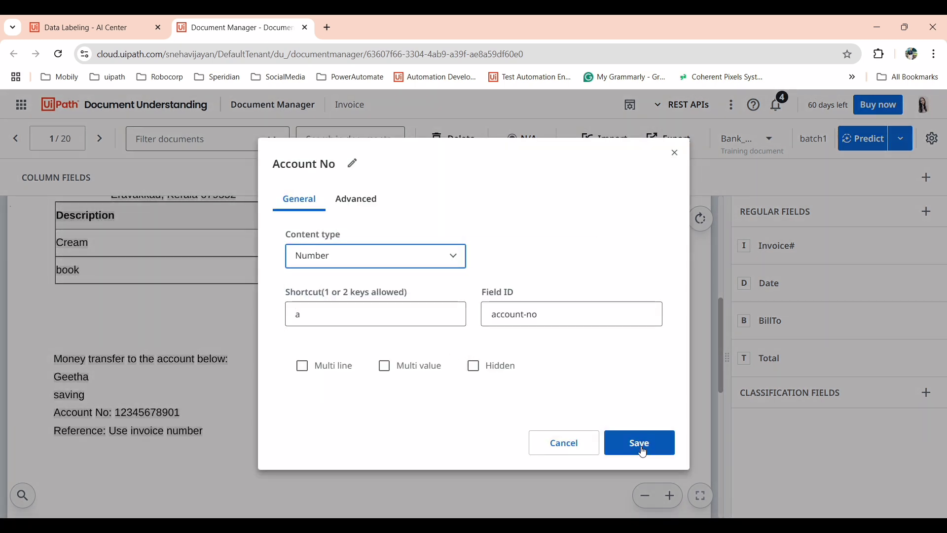
left_click(656, 452)
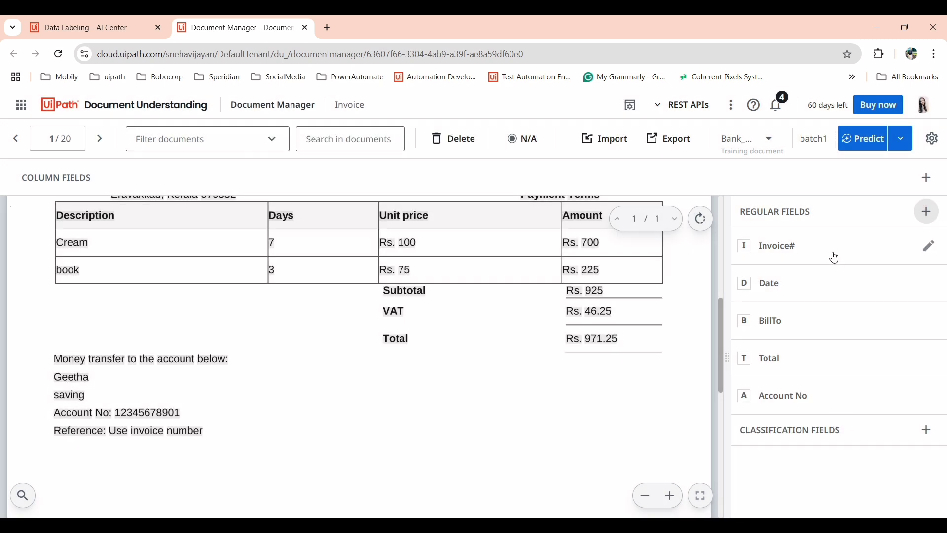
Create a regular field named TrasferedAccount with content type Number, keeping the default shortcut and field ID
left_click(931, 213)
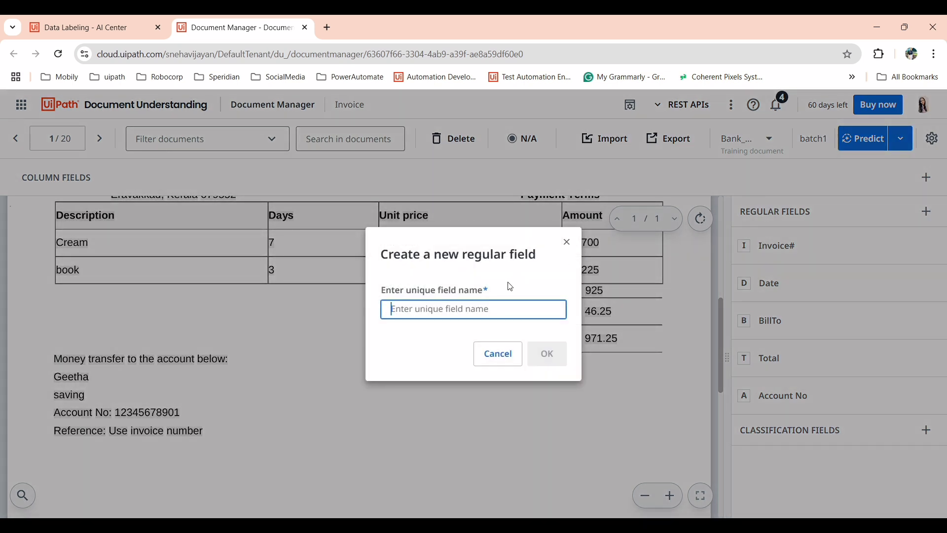
type("Tr")
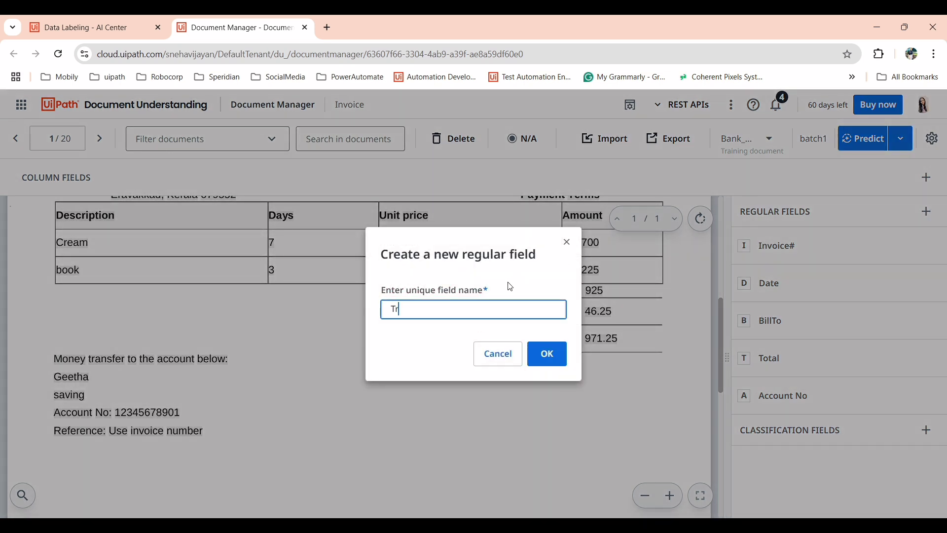
type("asferedAccount")
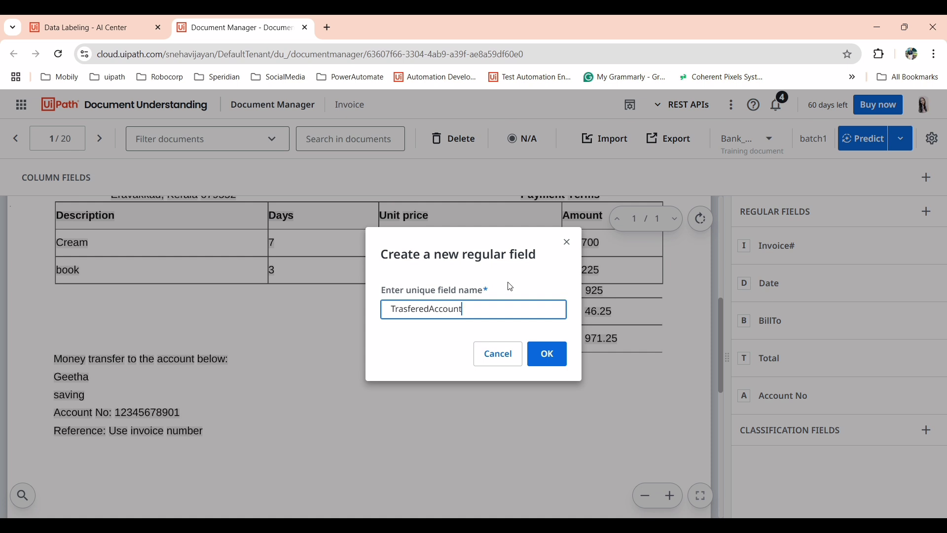
left_click(553, 362)
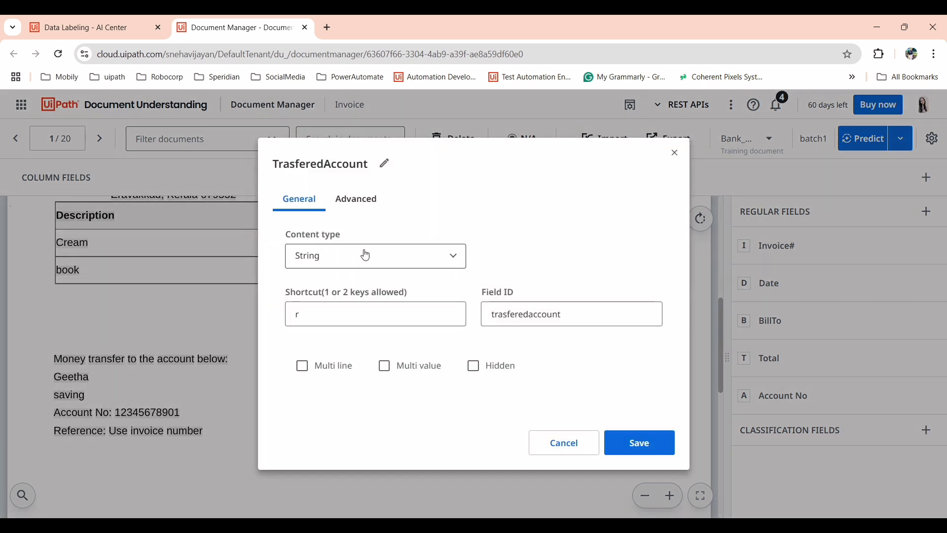
left_click(375, 258)
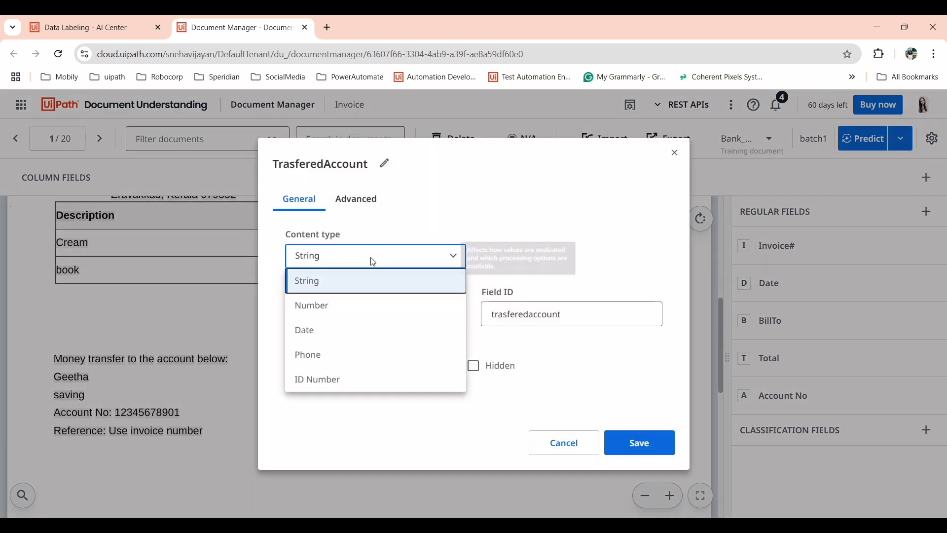
left_click(347, 308)
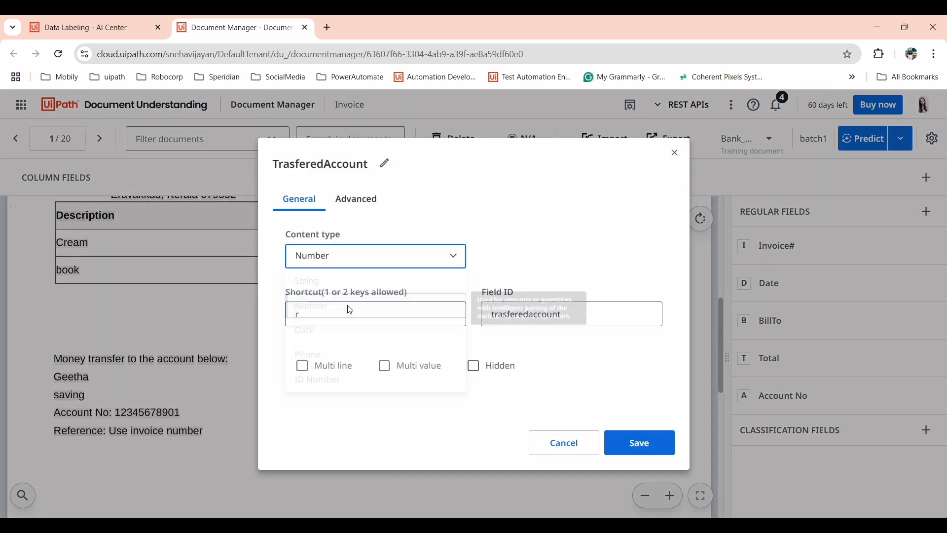
left_click(649, 444)
scroll(507, 363, "up", 5)
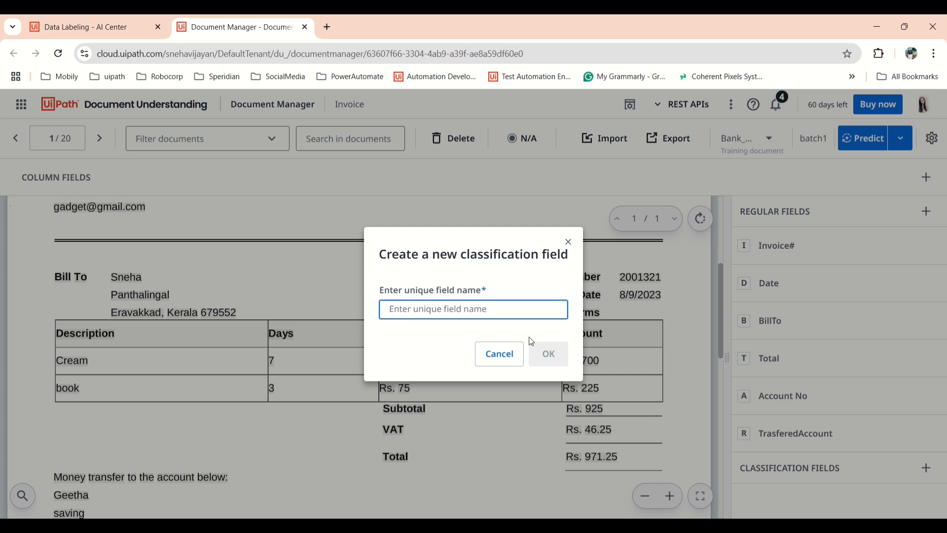
left_click(507, 356)
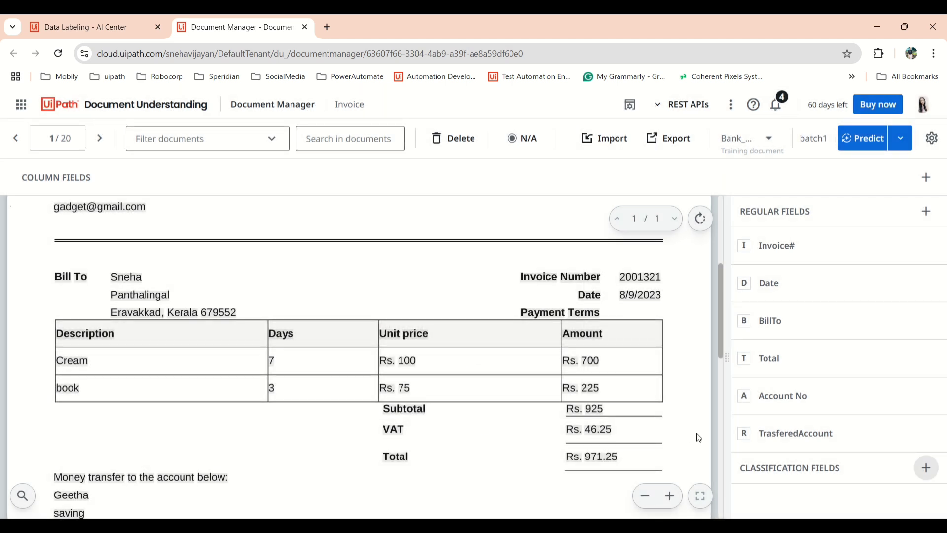
scroll(698, 437, "down", 2)
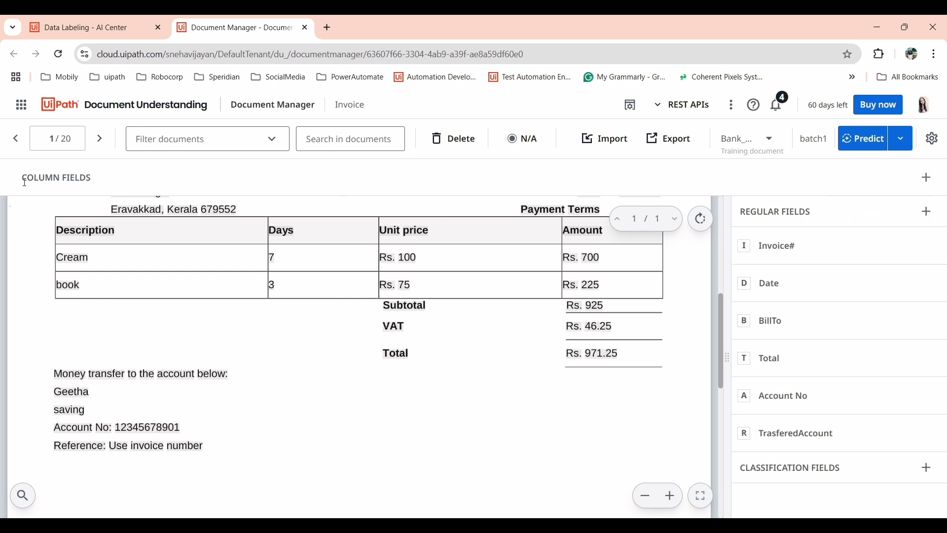
left_click_drag(23, 177, 114, 178)
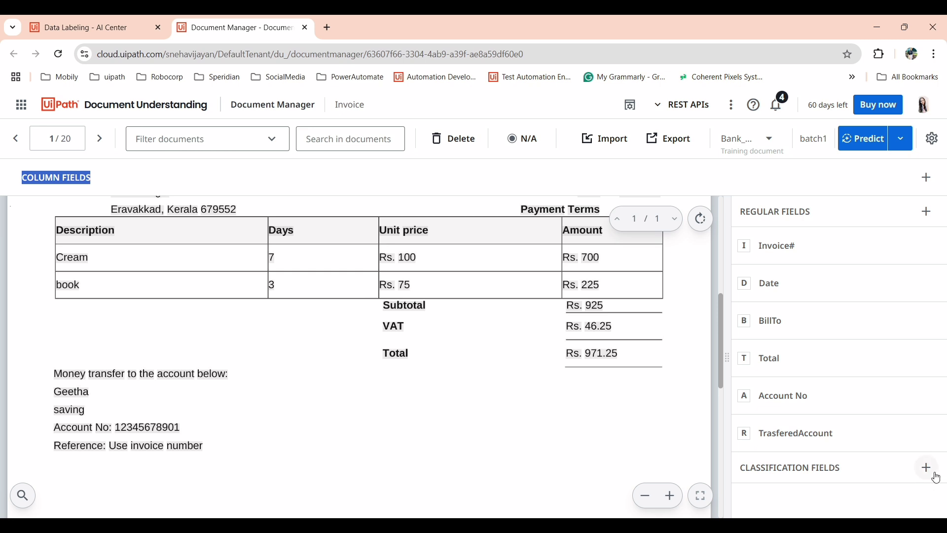
Create a column field named Description for the invoice's item table, keeping its default settings
left_click(926, 178)
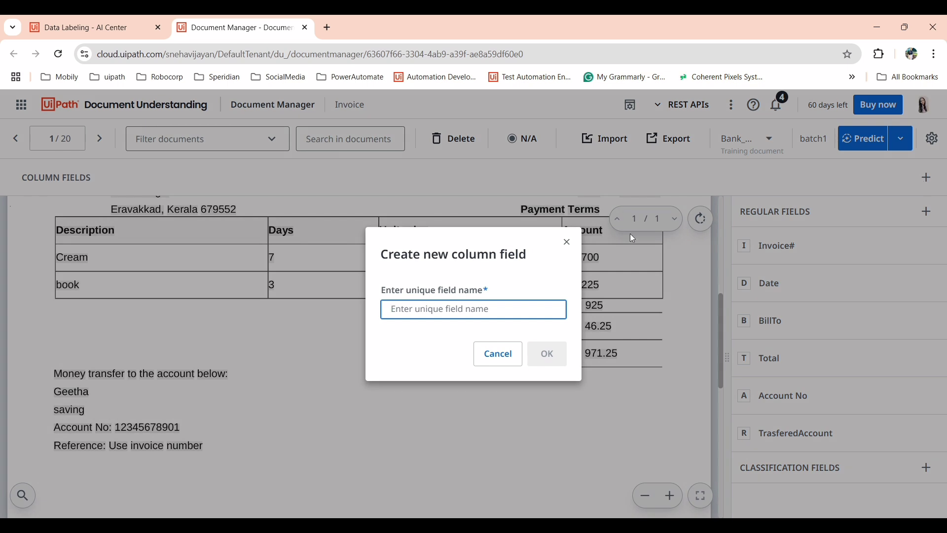
type("Desc")
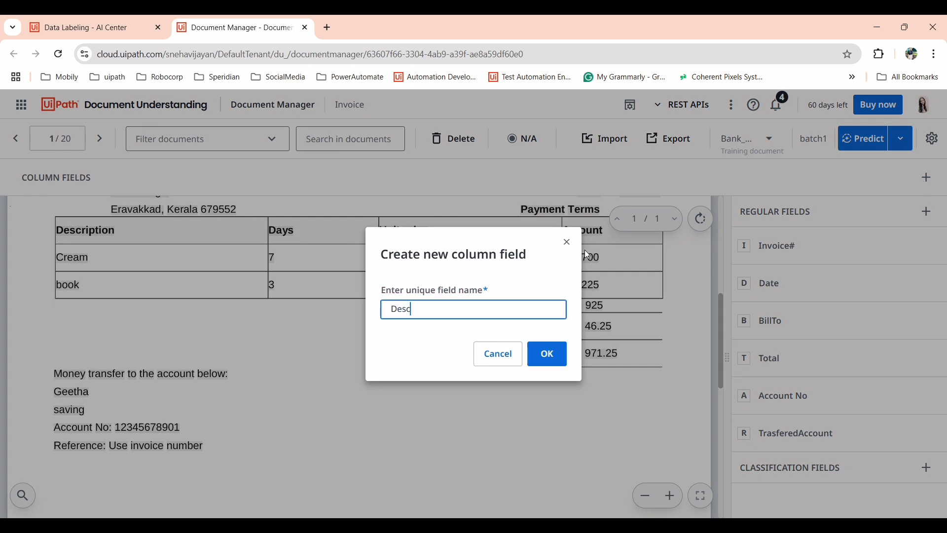
type("ription")
left_click(553, 363)
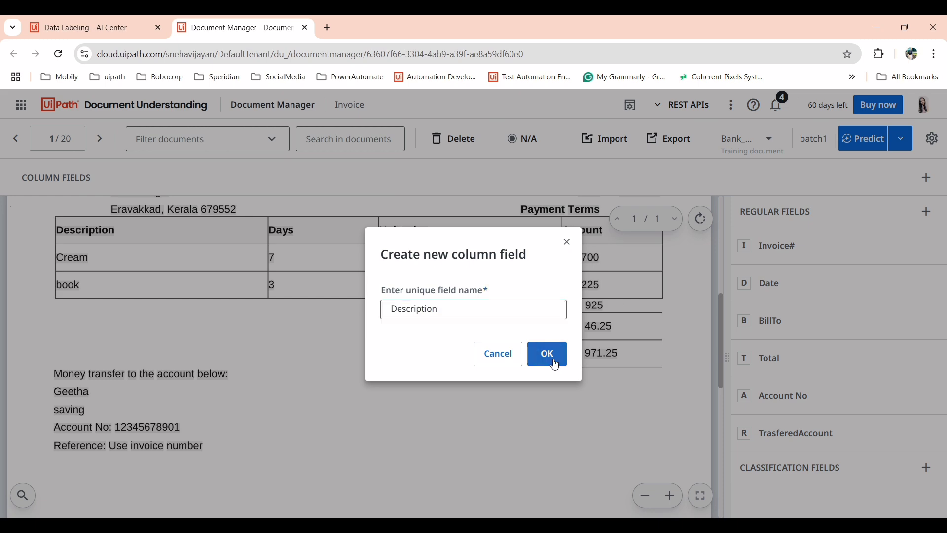
left_click(651, 444)
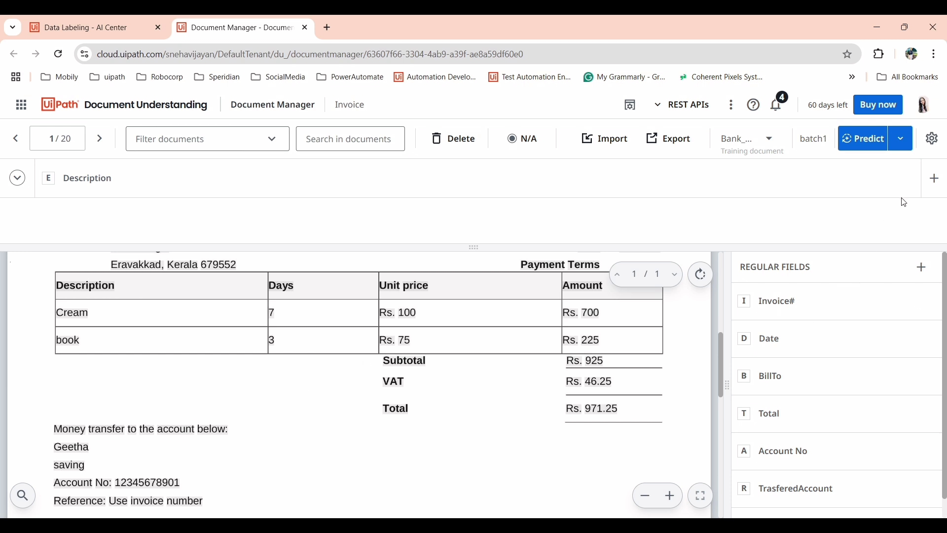
Create a column field named Days with content type Number, keeping the default shortcut and field ID
left_click(936, 187)
type("Days")
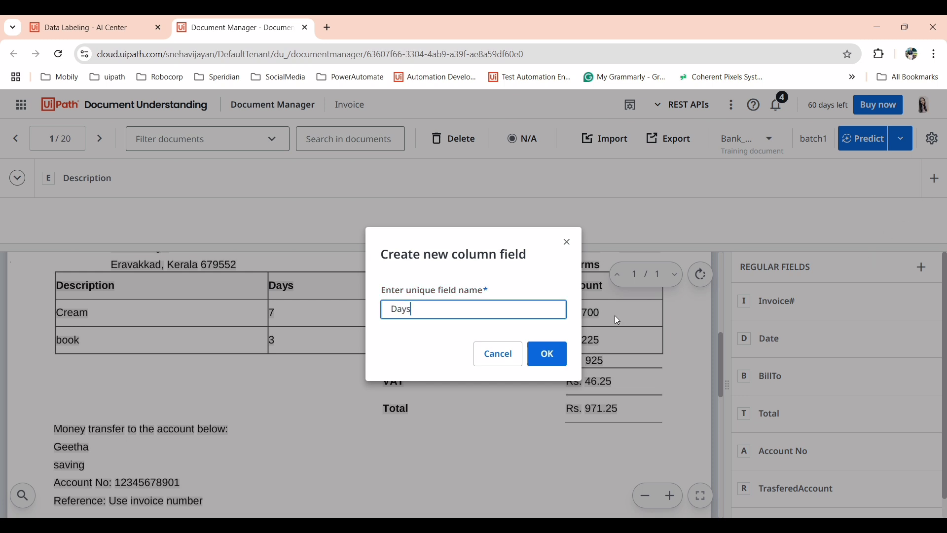
left_click(557, 352)
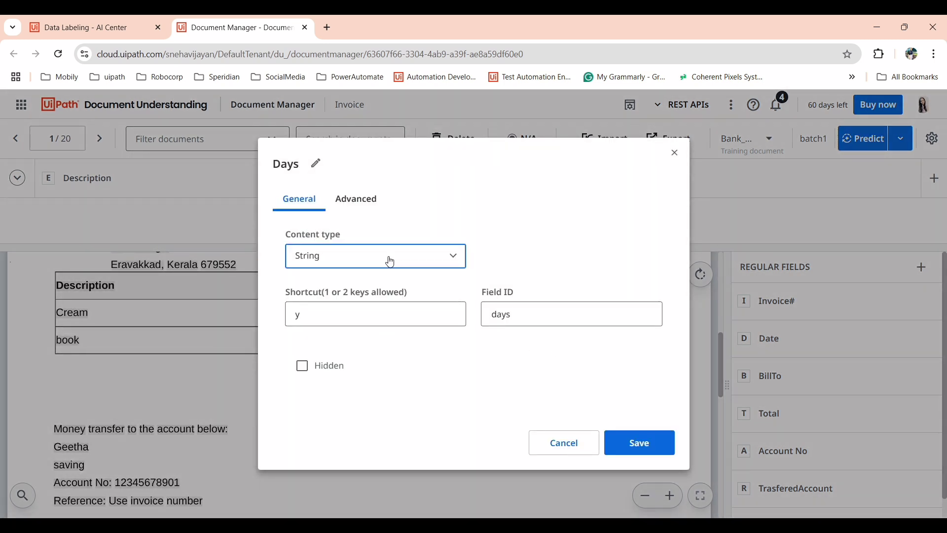
left_click(389, 258)
left_click(335, 316)
left_click(633, 444)
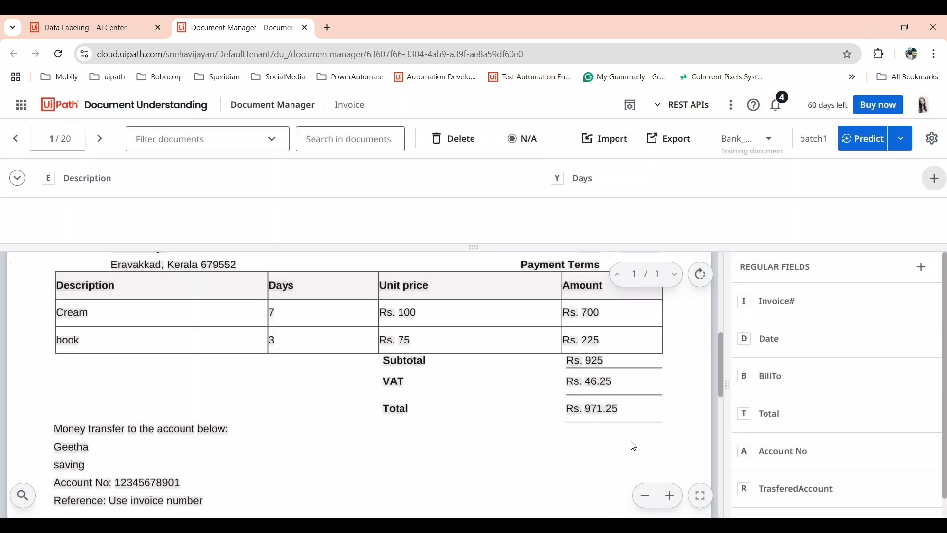
Create a column field named unit price with content type Number, keeping the default shortcut and field ID
left_click(941, 186)
type("u")
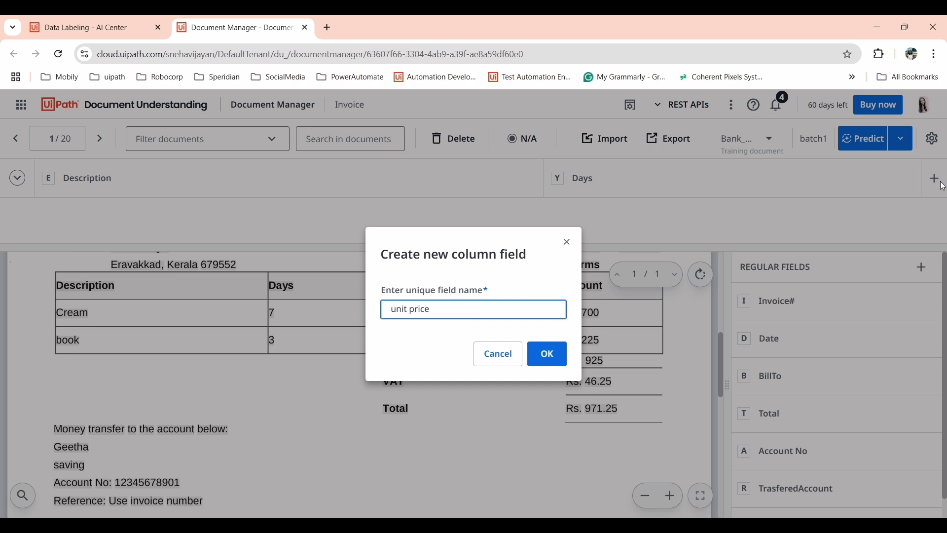
type("nit price")
left_click(546, 353)
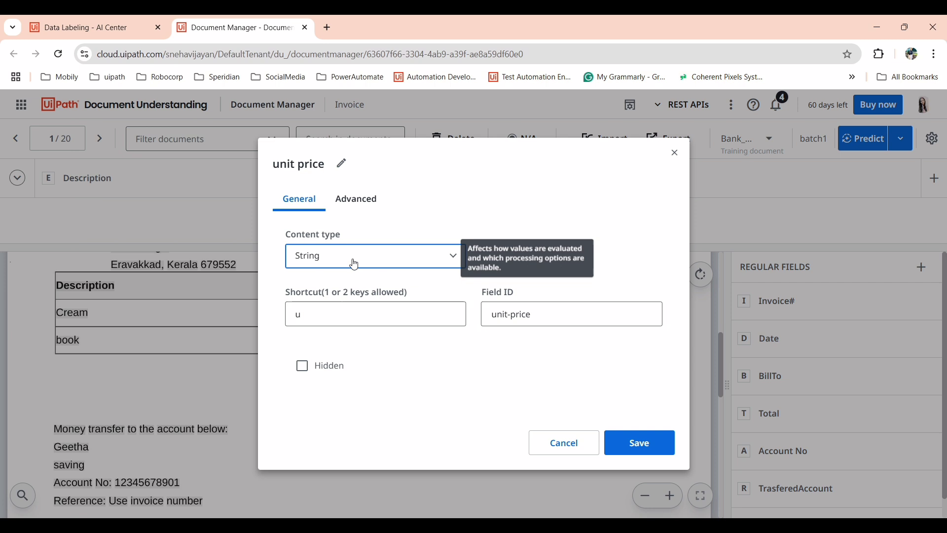
left_click(353, 265)
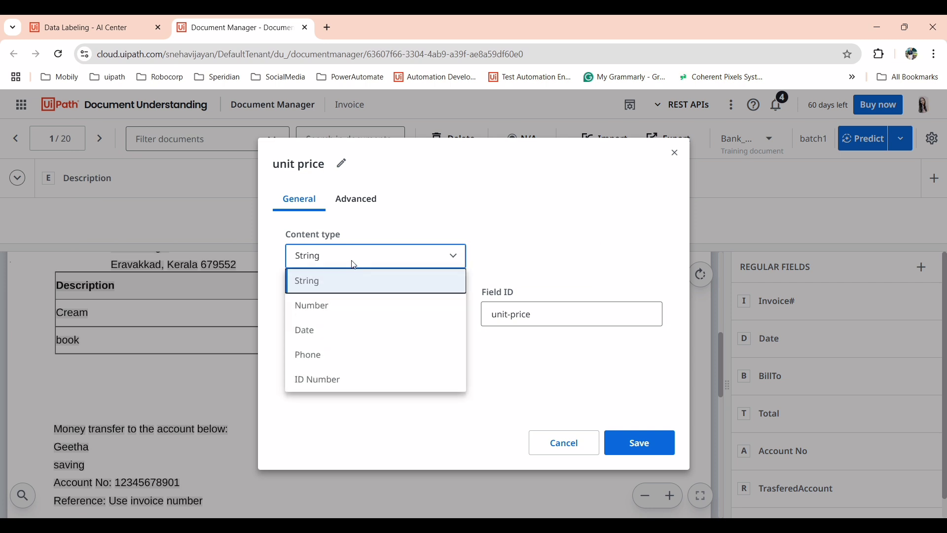
left_click(330, 307)
left_click(647, 453)
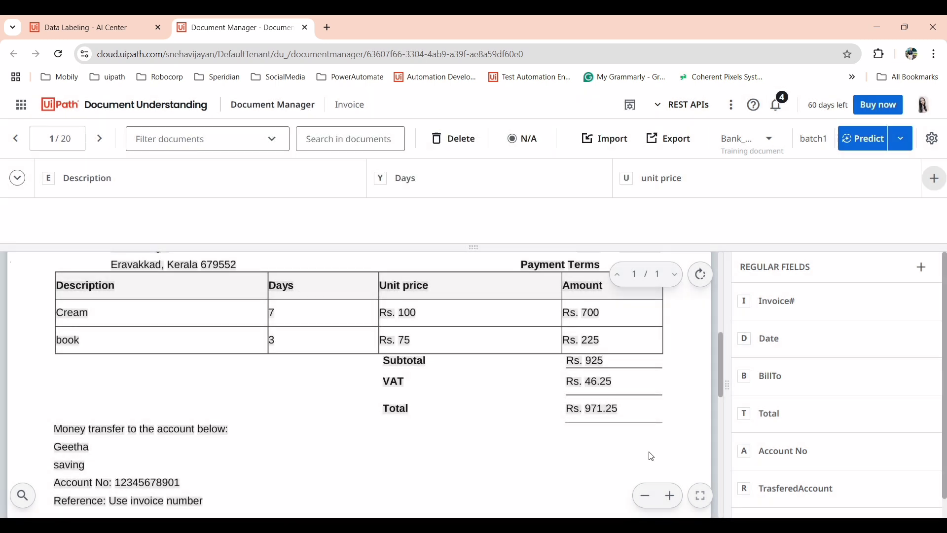
Create a column field named Amount with content type Number, keeping the default shortcut and field ID
left_click(933, 181)
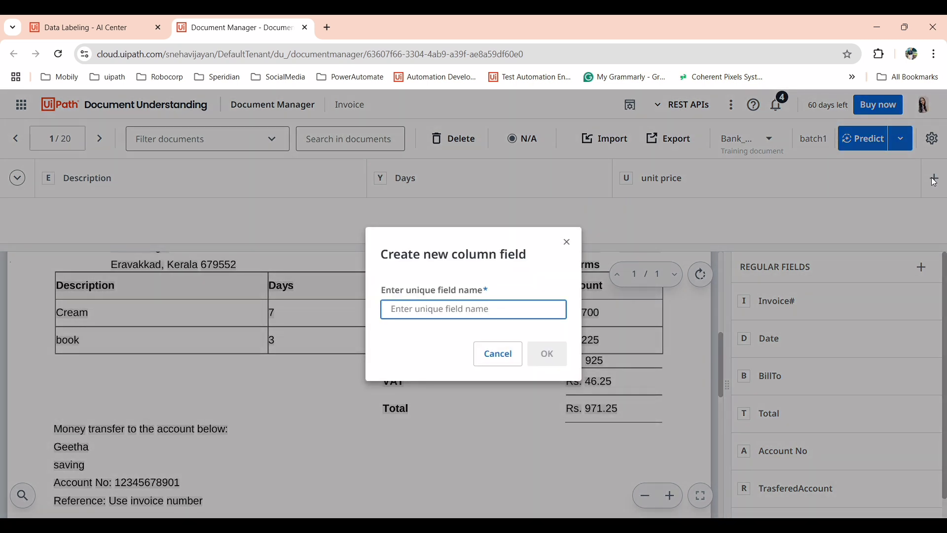
type("Amoun")
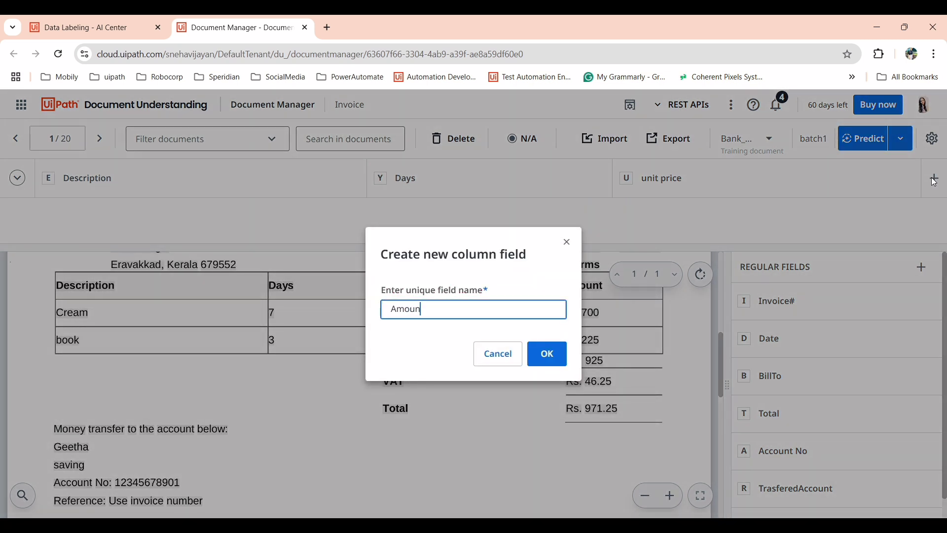
type("t")
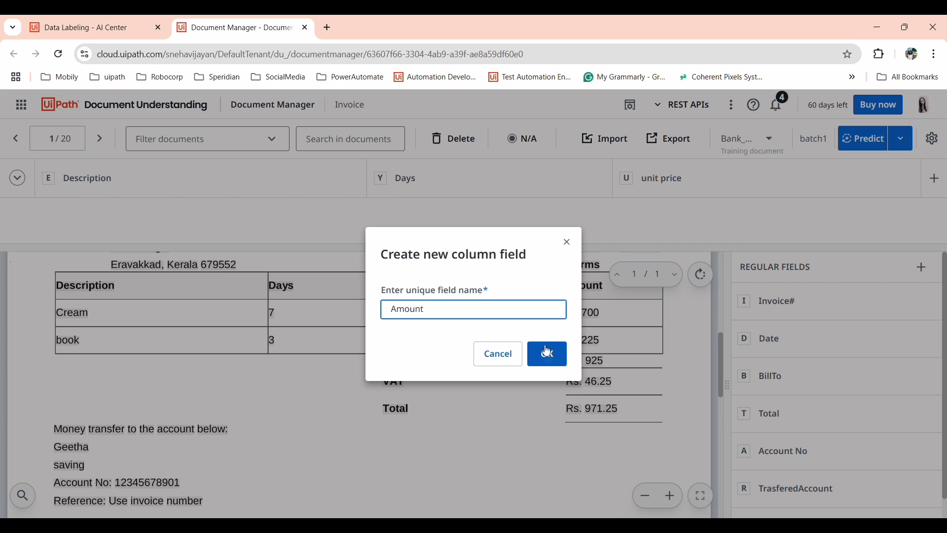
left_click(547, 353)
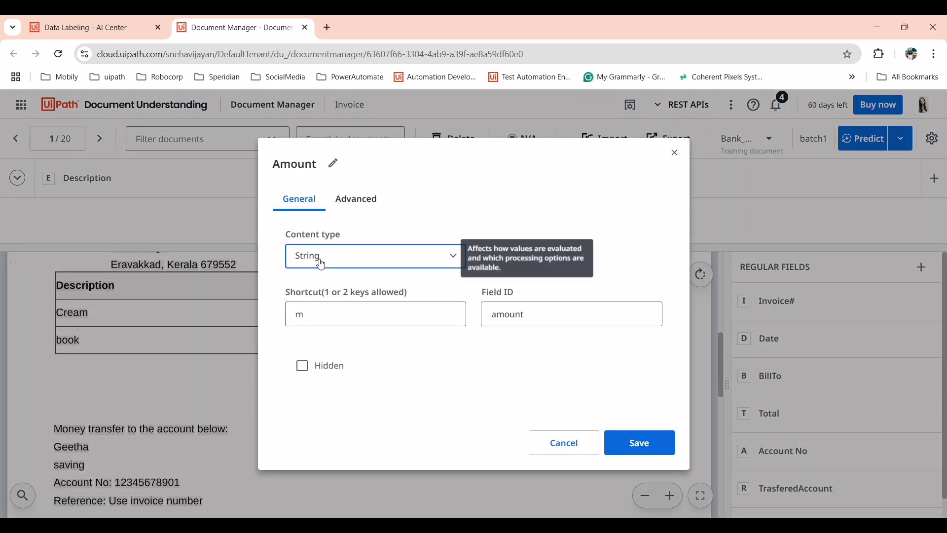
left_click(322, 267)
left_click(307, 306)
left_click(646, 440)
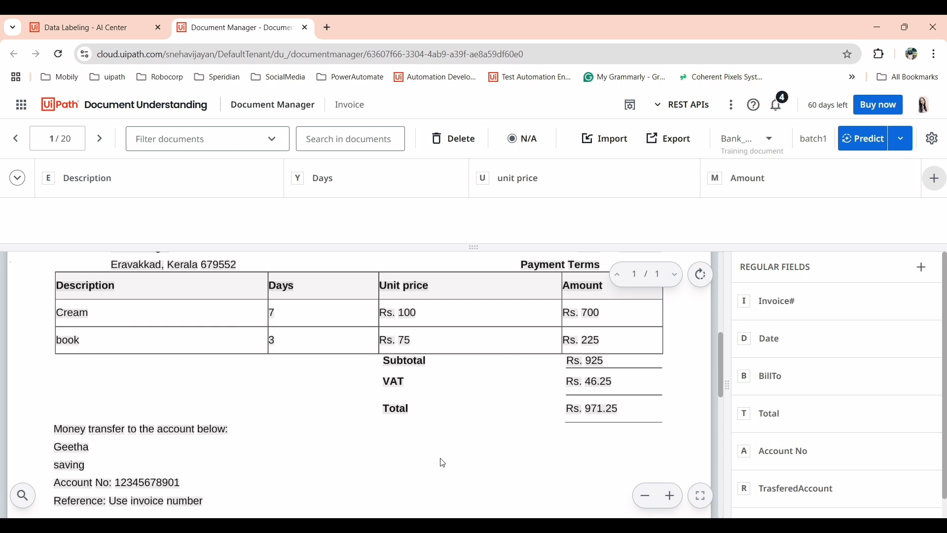
Label the first invoice's invoice number as Invoice# and its date 8/9/2023 as Date
left_click(787, 301)
scroll(421, 347, "up", 6)
scroll(514, 397, "down", 2)
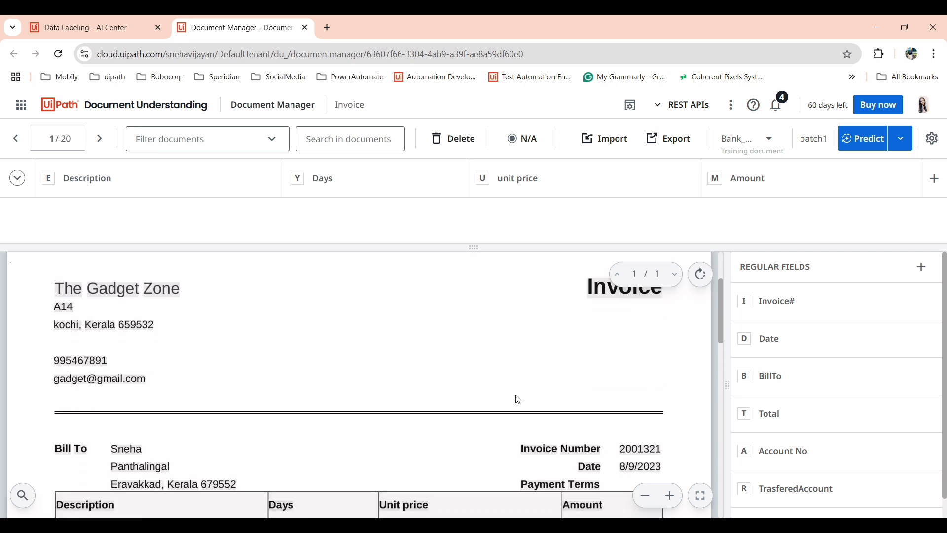
scroll(518, 399, "down", 2)
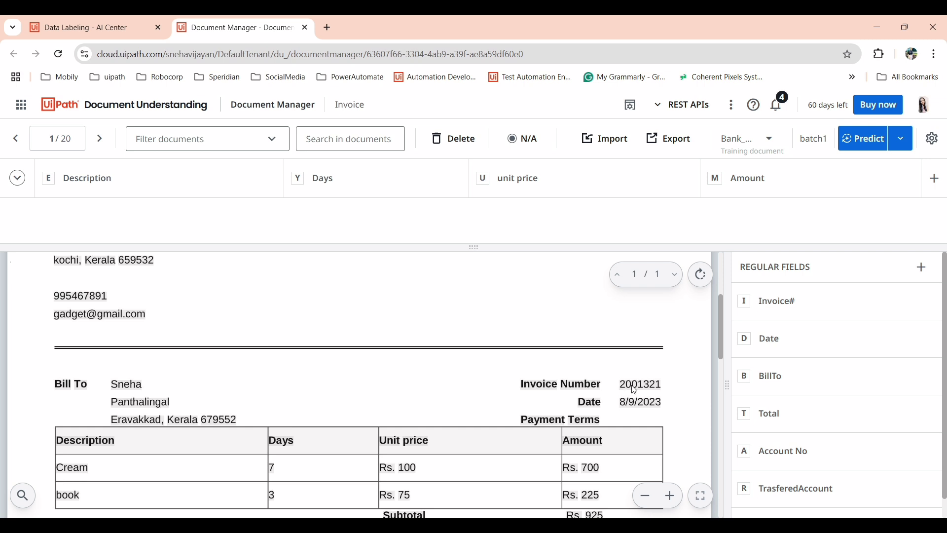
left_click(748, 306)
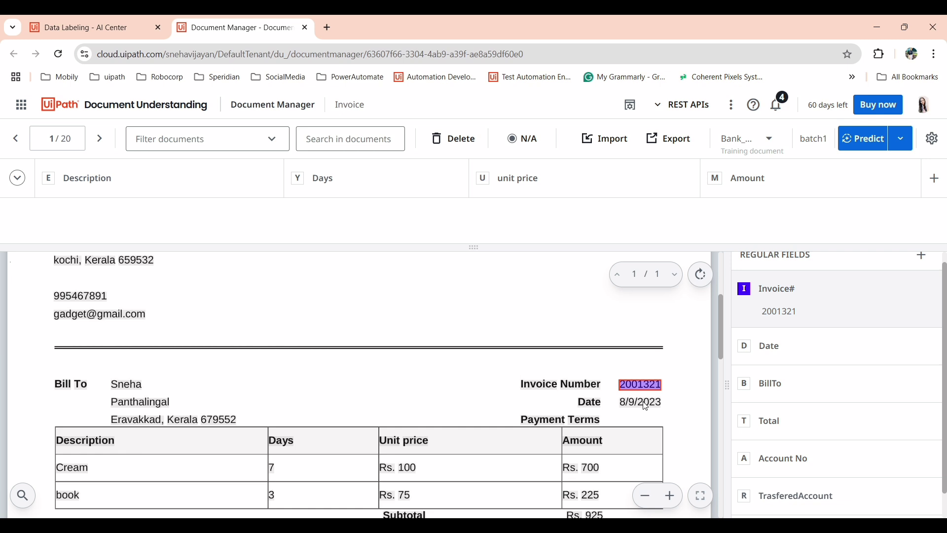
left_click(745, 350)
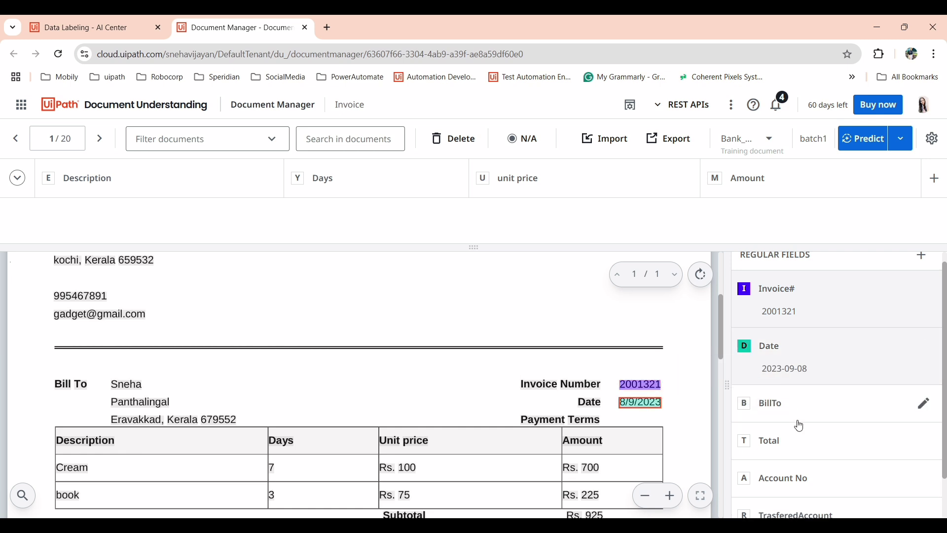
Label the customer's first name beside Bill To as BillTo and the total 971.25 as Total
scroll(797, 423, "down", 1)
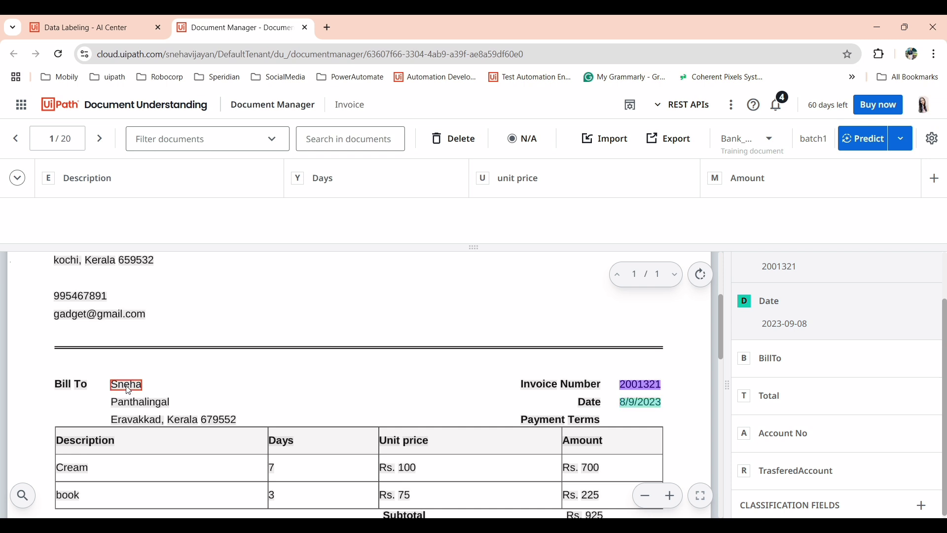
left_click(745, 365)
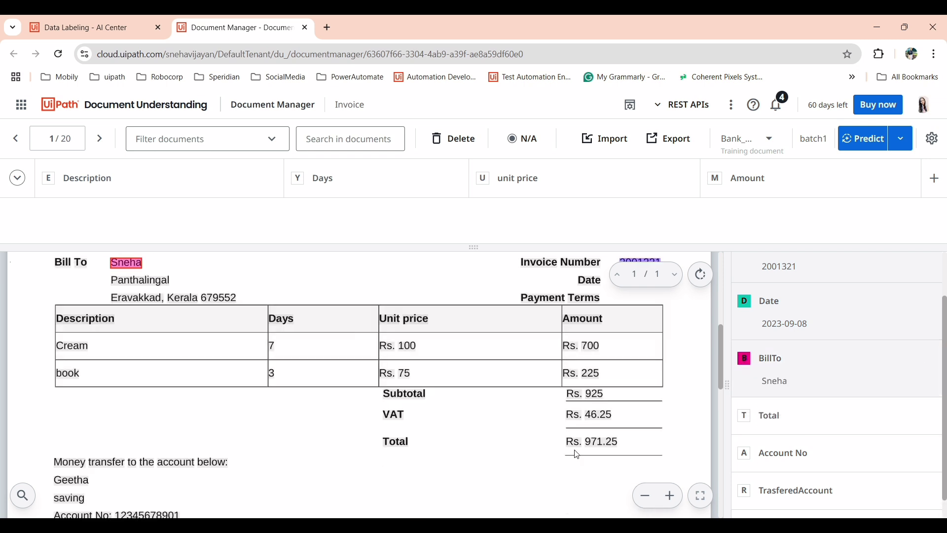
scroll(577, 454, "down", 4)
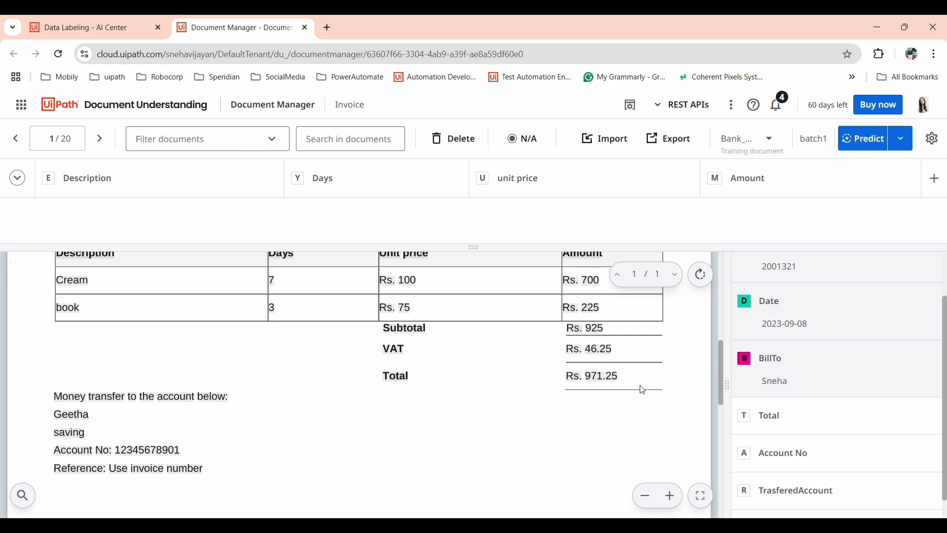
left_click(745, 416)
Label the bank account number as Account No and the account holder's name above it as TrasferedAccount
scroll(430, 425, "down", 1)
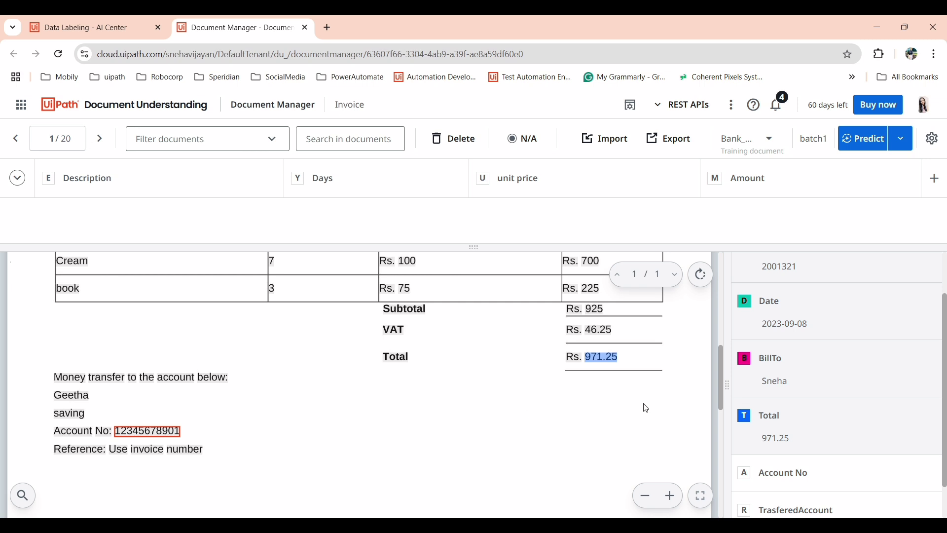
scroll(830, 422, "down", 1)
scroll(830, 422, "down", 1)
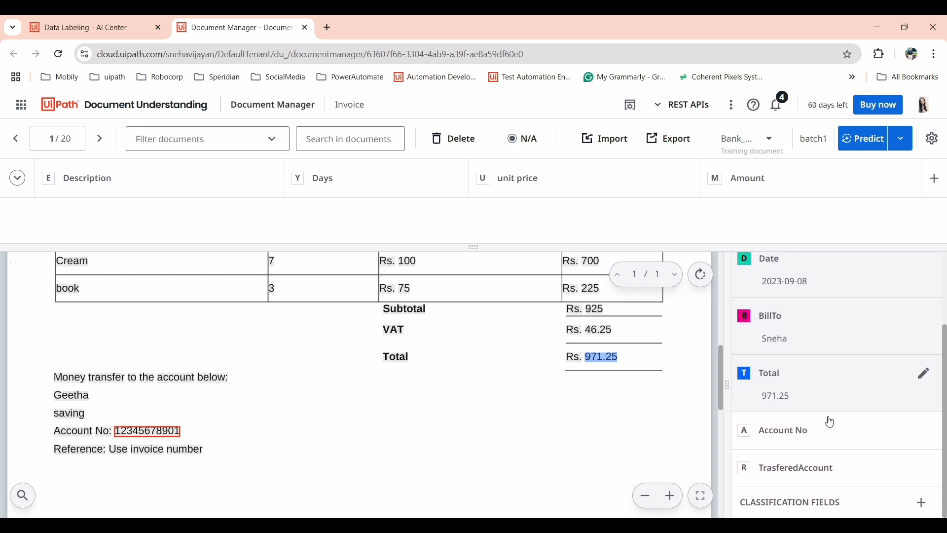
left_click(745, 436)
scroll(831, 477, "down", 1)
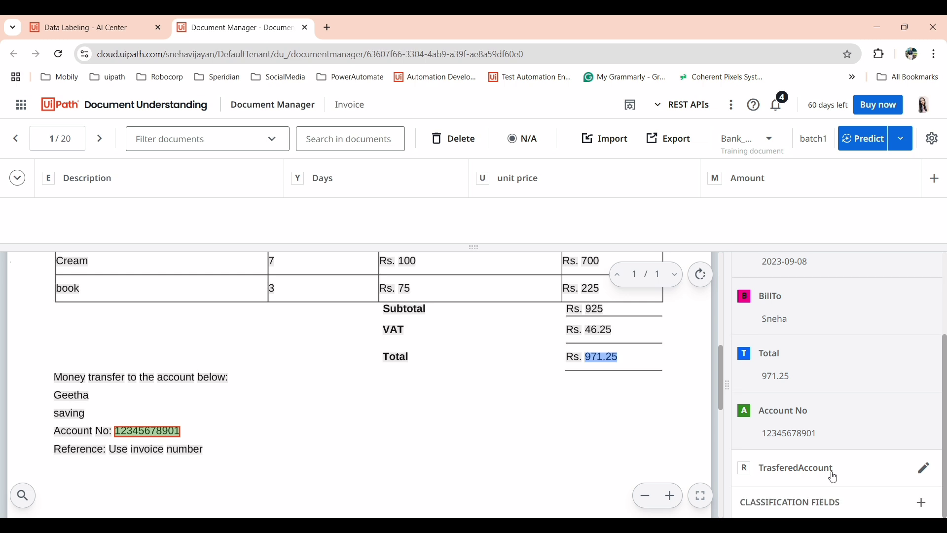
left_click(74, 396)
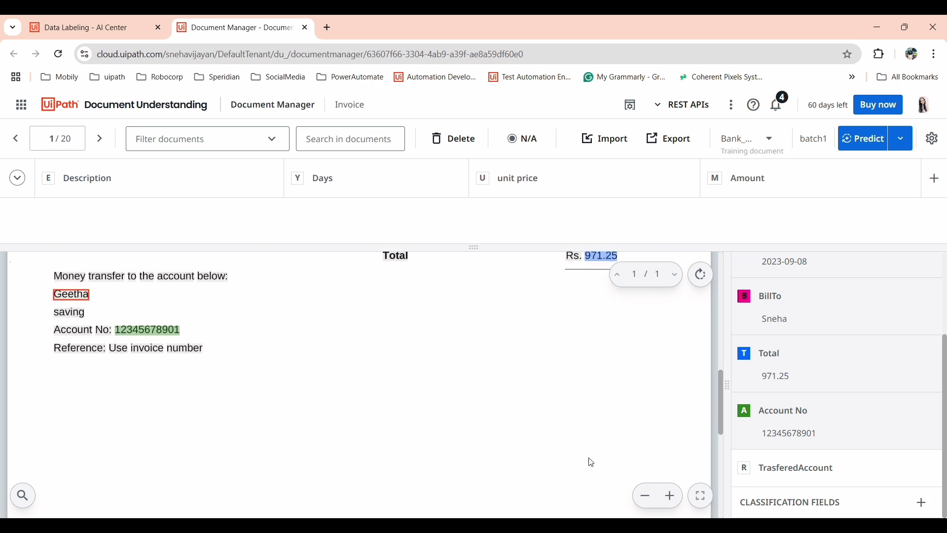
scroll(591, 463, "down", 2)
scroll(591, 463, "up", 9)
scroll(592, 462, "down", 5)
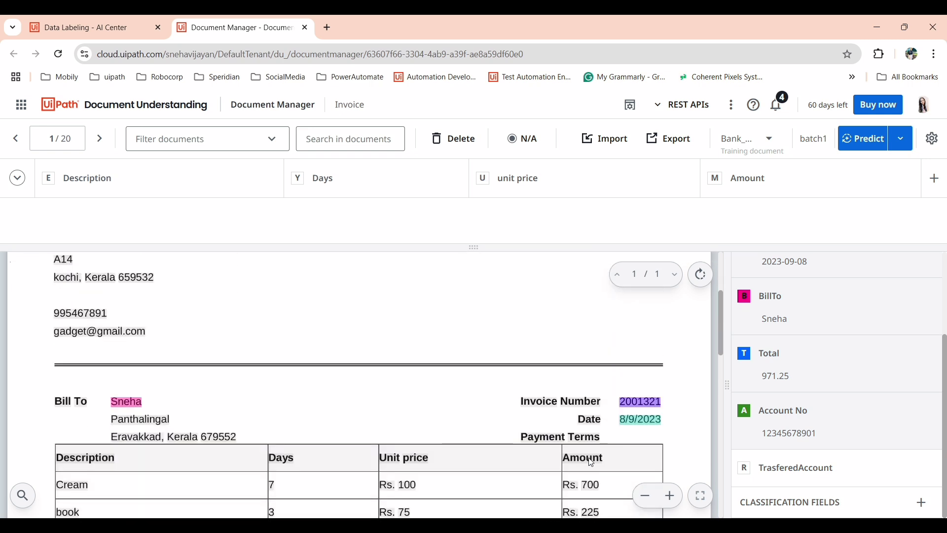
scroll(592, 463, "down", 4)
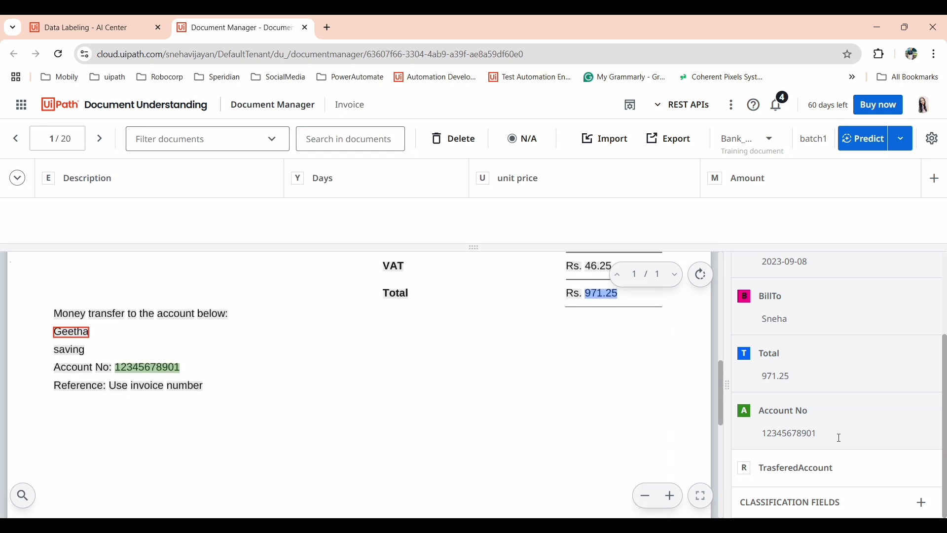
left_click(754, 471)
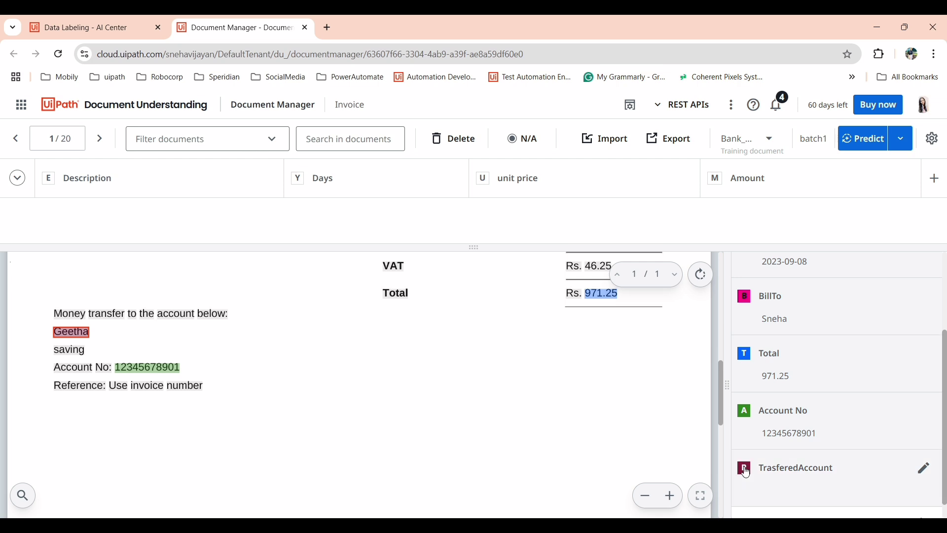
Label the table items Cream and book as Description, and their values 7 and 3 as Days
scroll(534, 442, "up", 5)
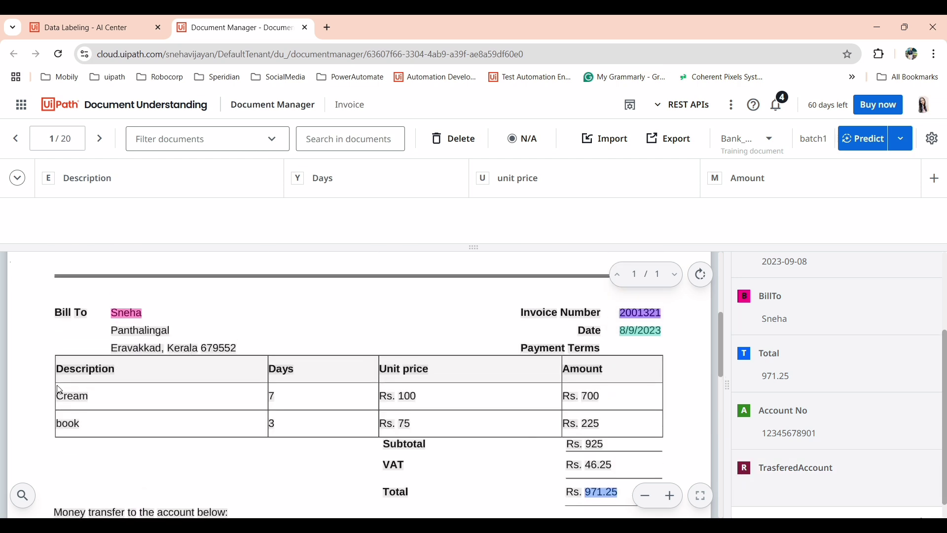
left_click_drag(59, 390, 91, 438)
left_click(48, 179)
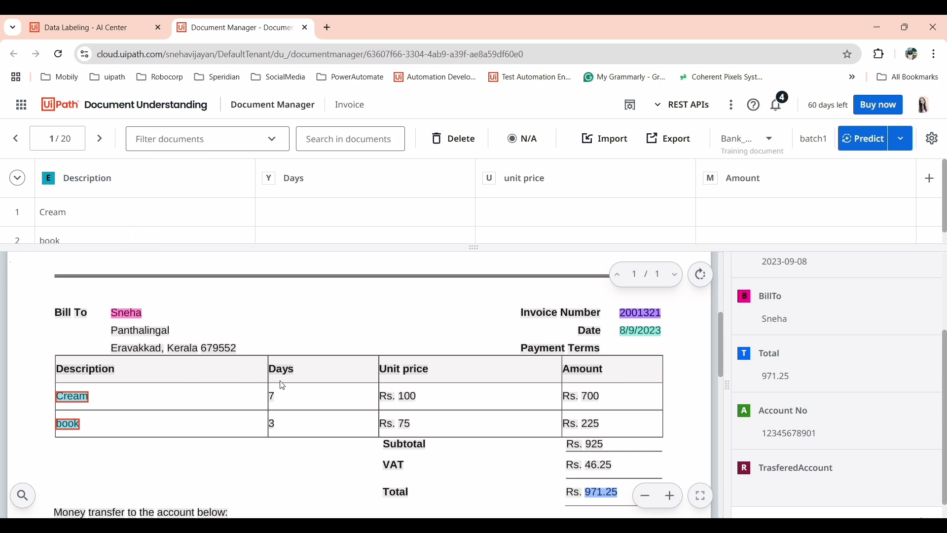
left_click_drag(280, 389, 268, 436)
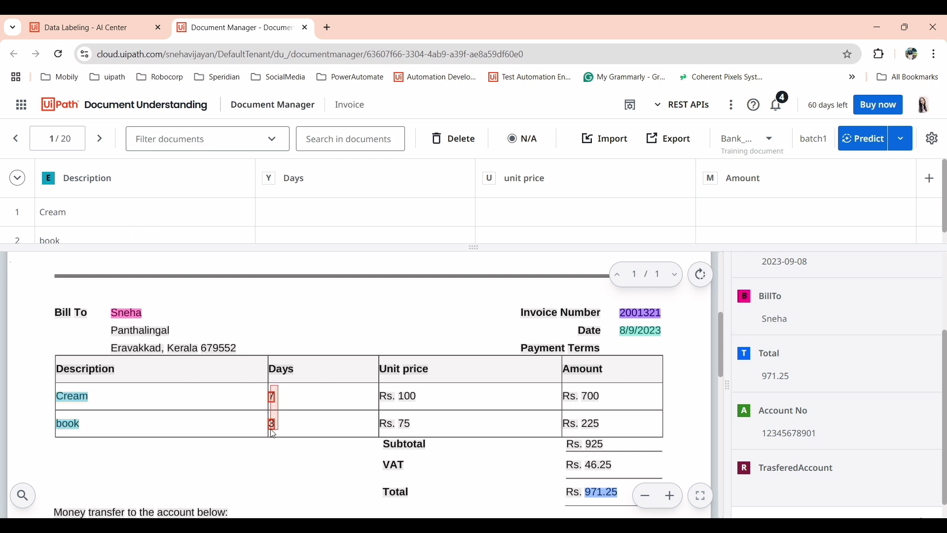
left_click(267, 178)
Label the table values 100 and 75 as unit price, and 700 and 225 as Amount
left_click_drag(400, 395, 416, 437)
scroll(573, 225, "down", 1)
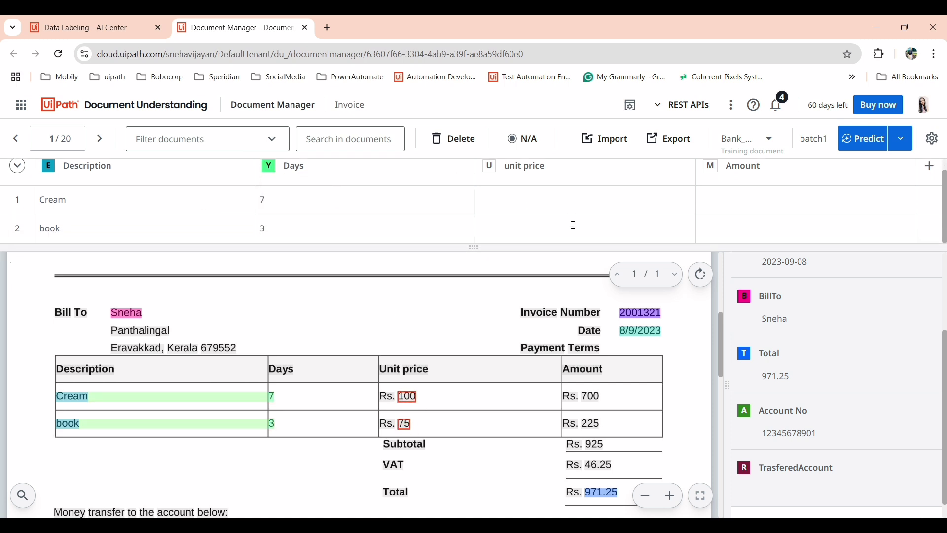
left_click(489, 166)
left_click_drag(581, 389, 602, 434)
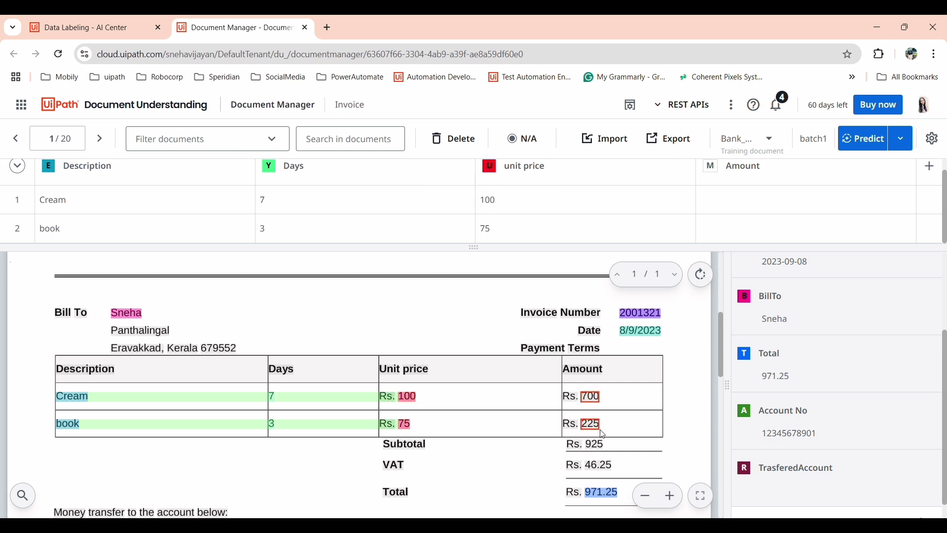
left_click(713, 171)
scroll(620, 342, "down", 3)
scroll(621, 342, "up", 2)
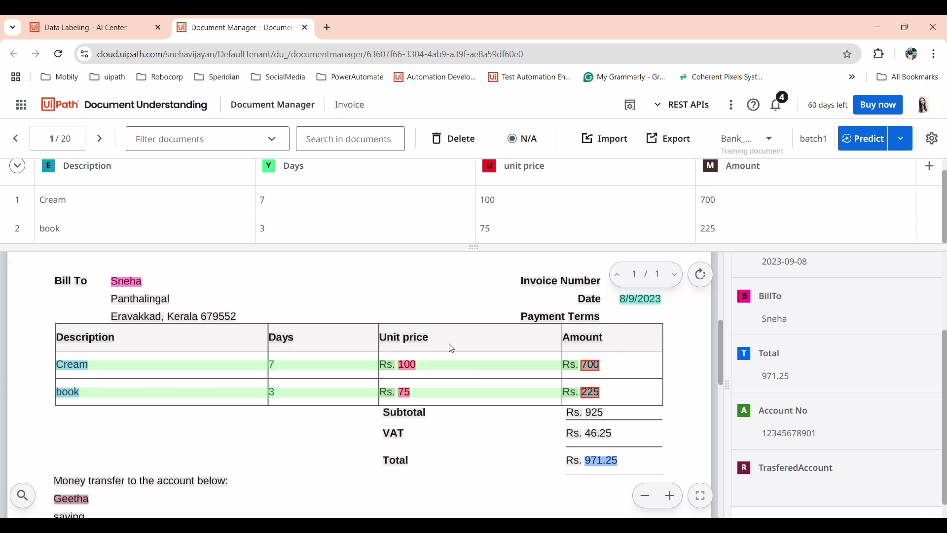
Run Predict on the second invoice and review the predicted labels in the document and its regular fields
left_click(100, 140)
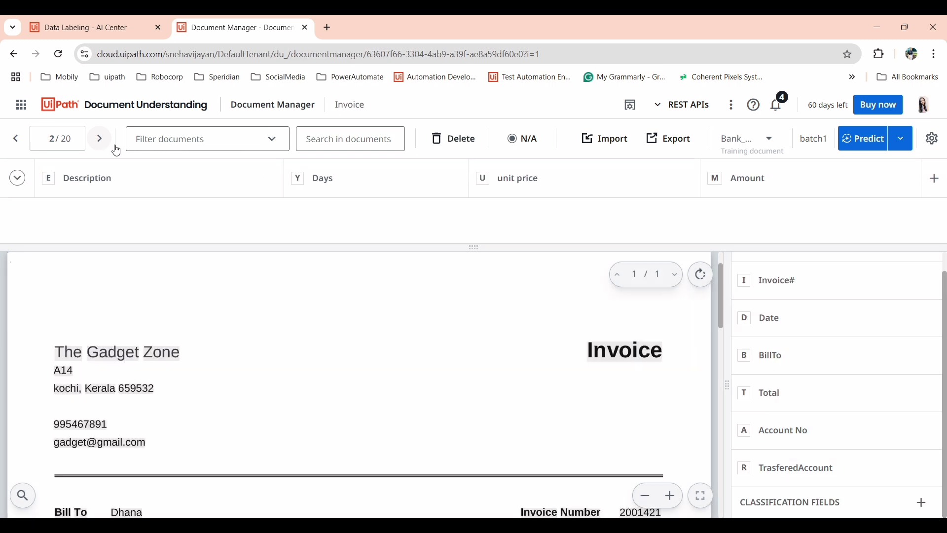
left_click(874, 152)
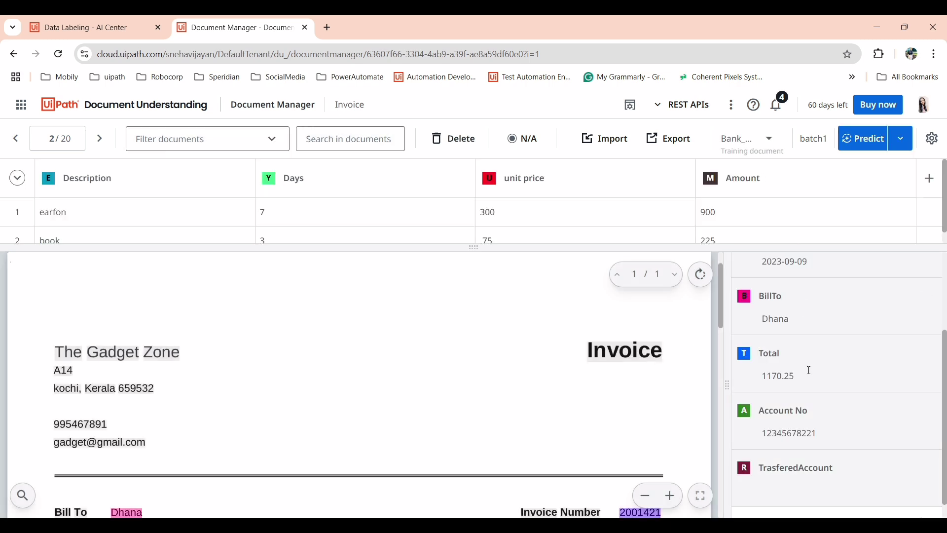
scroll(809, 373, "down", 1)
scroll(534, 418, "down", 1)
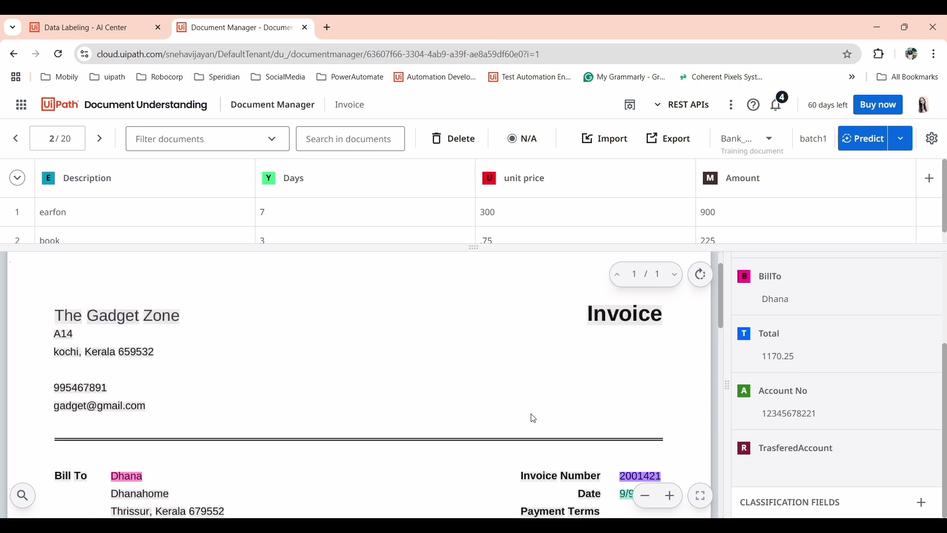
scroll(534, 418, "down", 8)
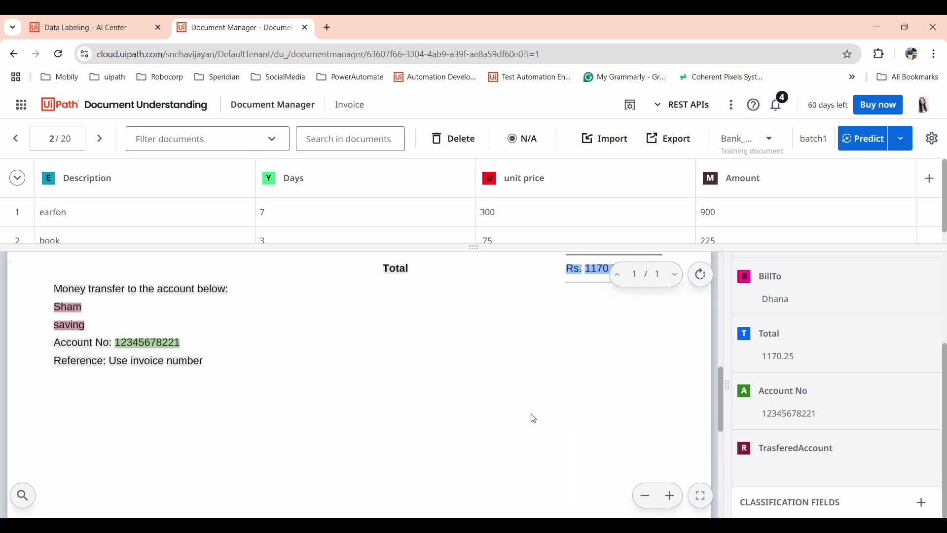
scroll(533, 418, "up", 10)
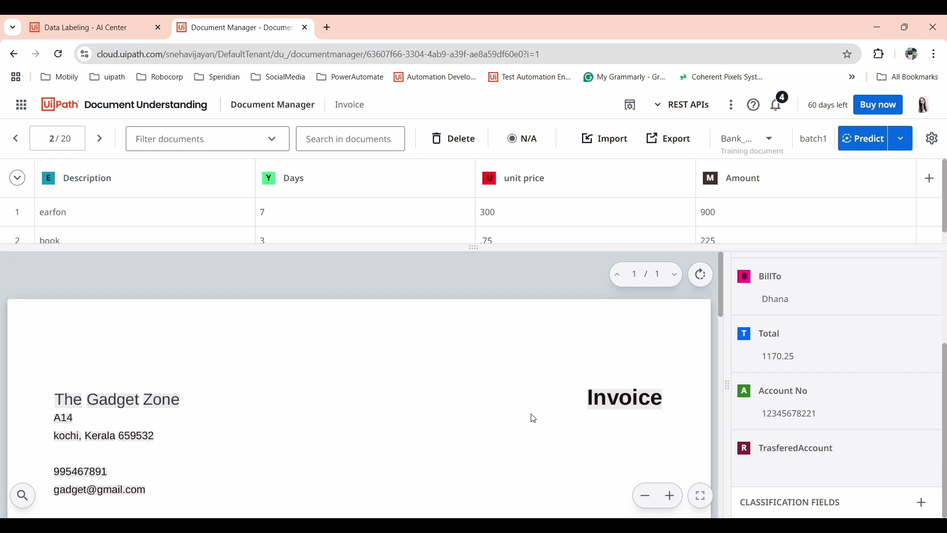
scroll(780, 380, "up", 3)
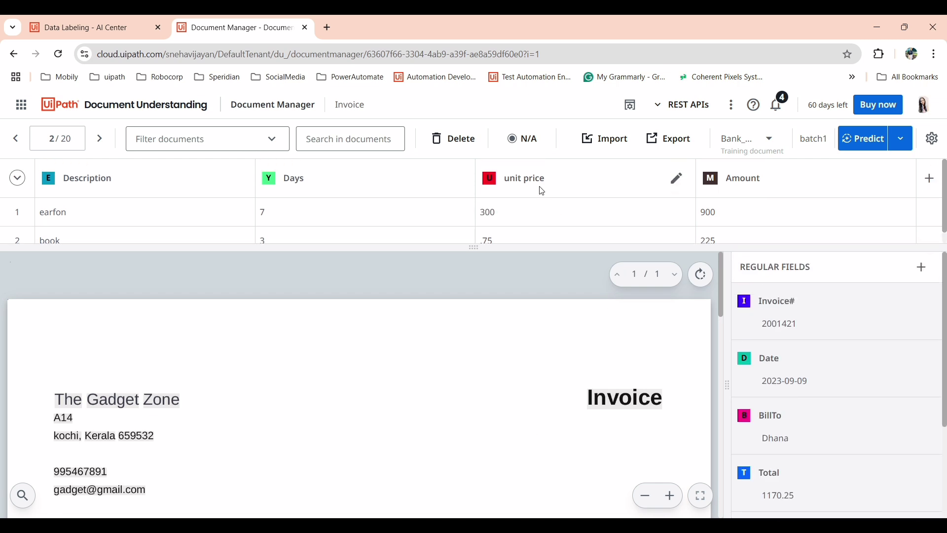
Run Predict on the third and fourth invoices, checking the labels predicted on the third one
scroll(491, 407, "down", 4)
scroll(491, 407, "up", 7)
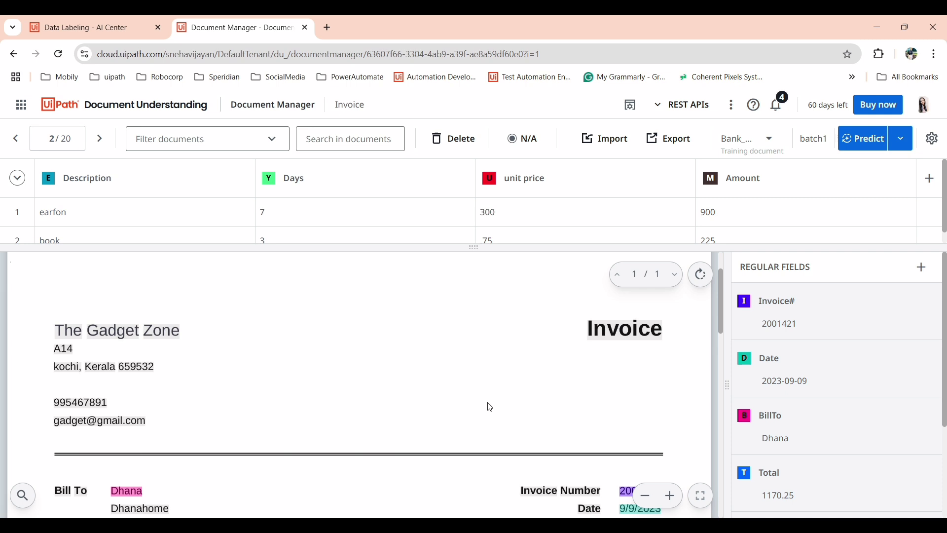
left_click(102, 148)
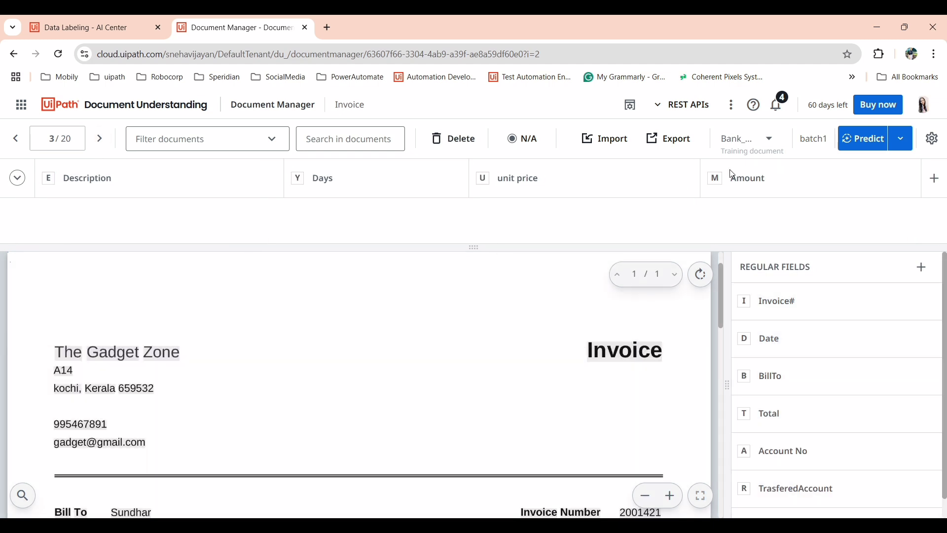
left_click(902, 139)
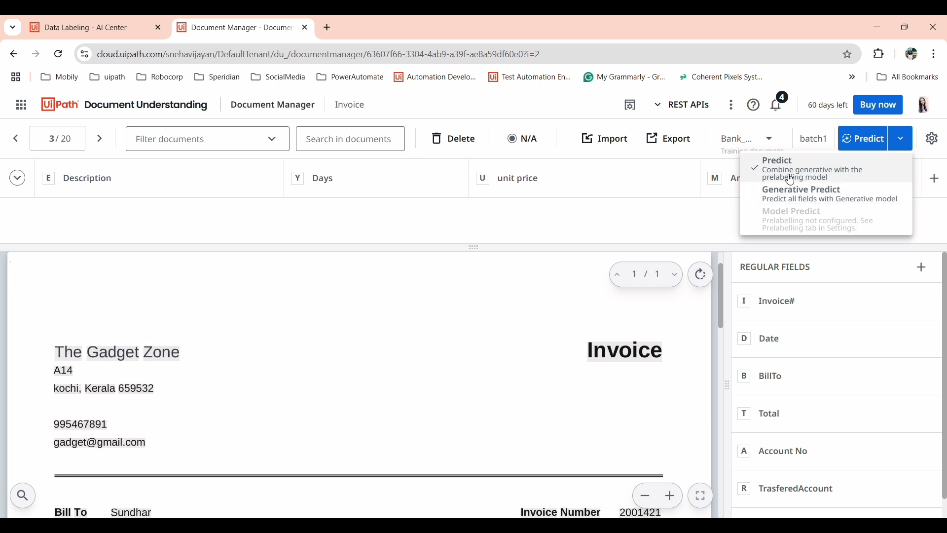
left_click(530, 332)
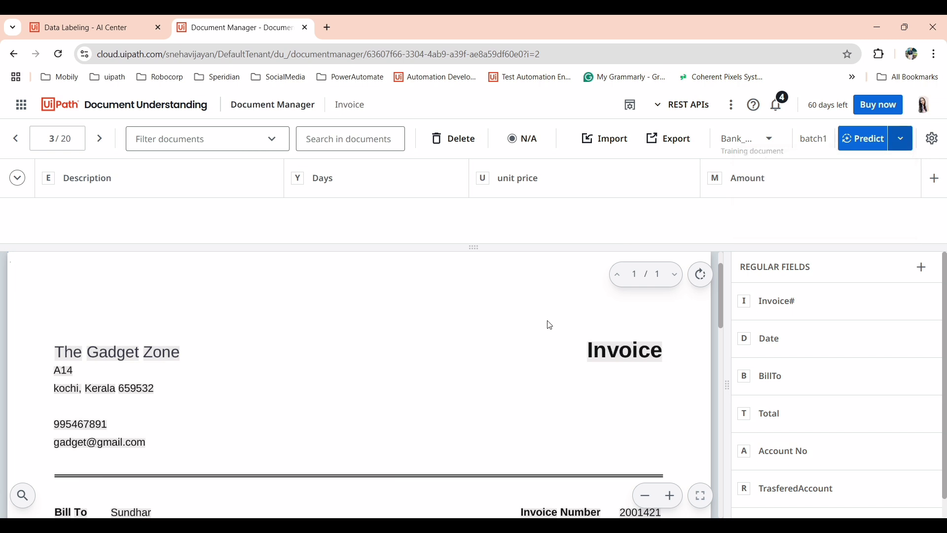
left_click(864, 142)
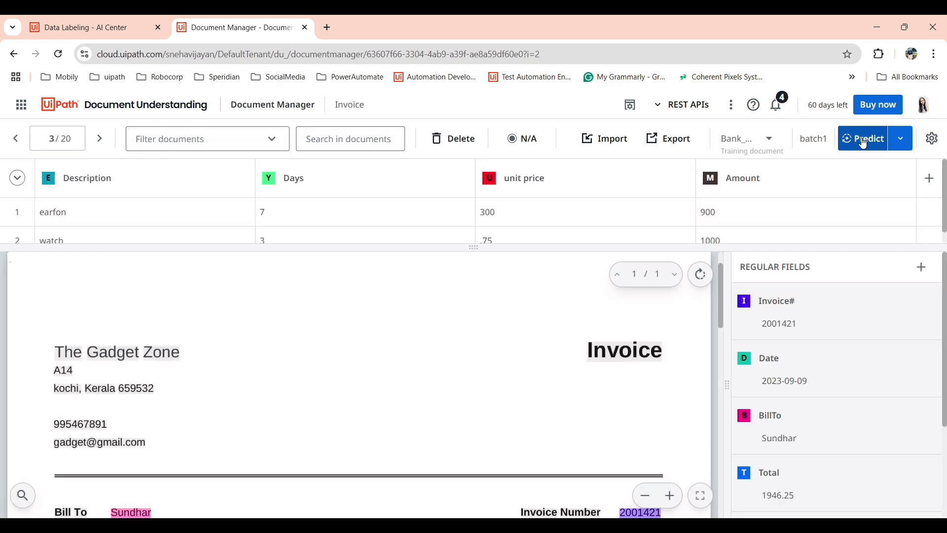
scroll(634, 392, "down", 5)
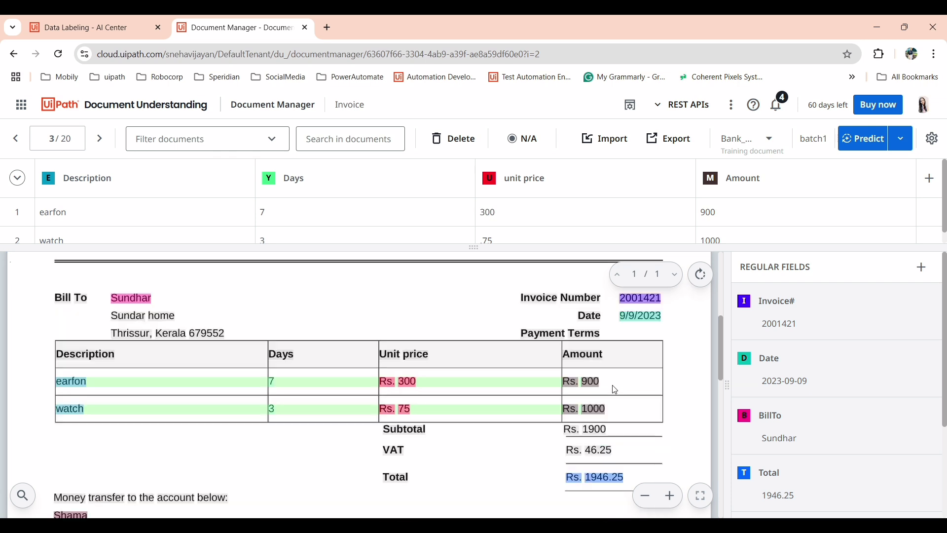
scroll(773, 447, "down", 5)
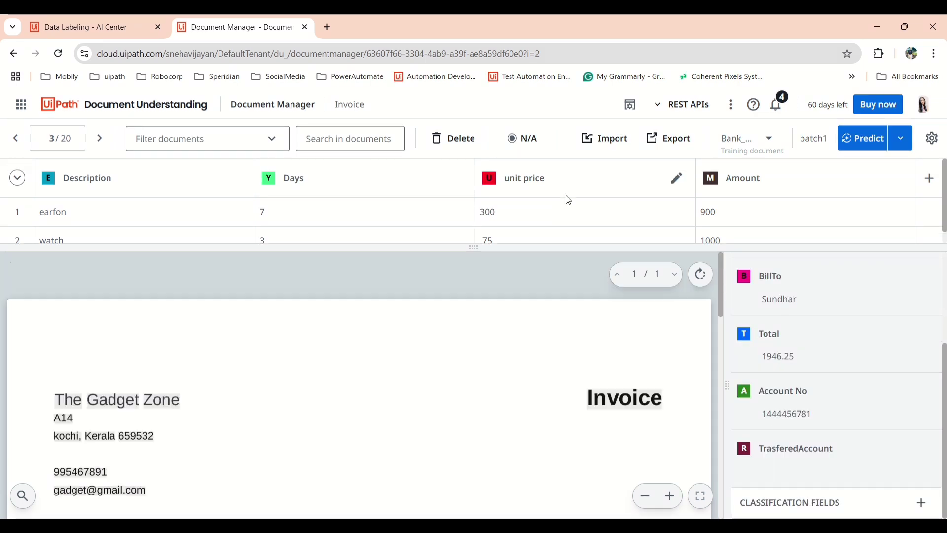
left_click(97, 148)
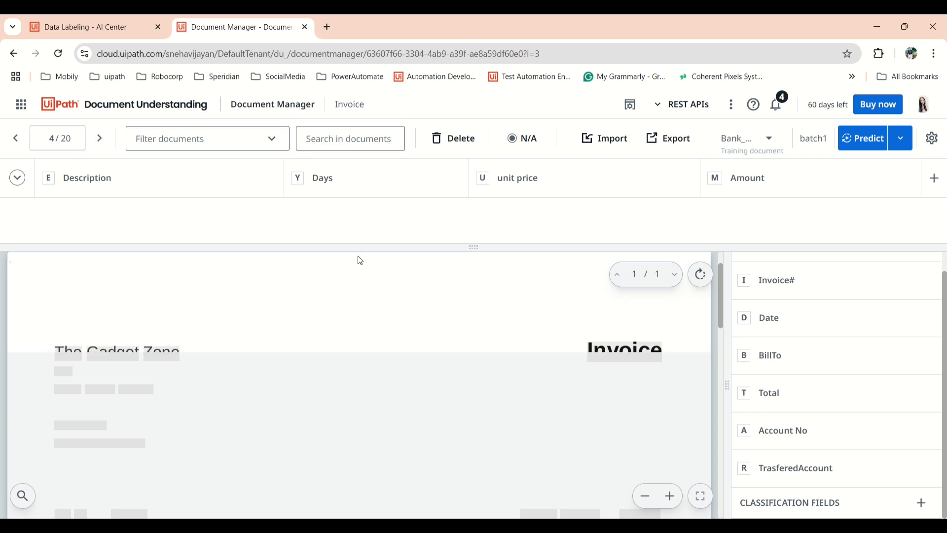
left_click(865, 148)
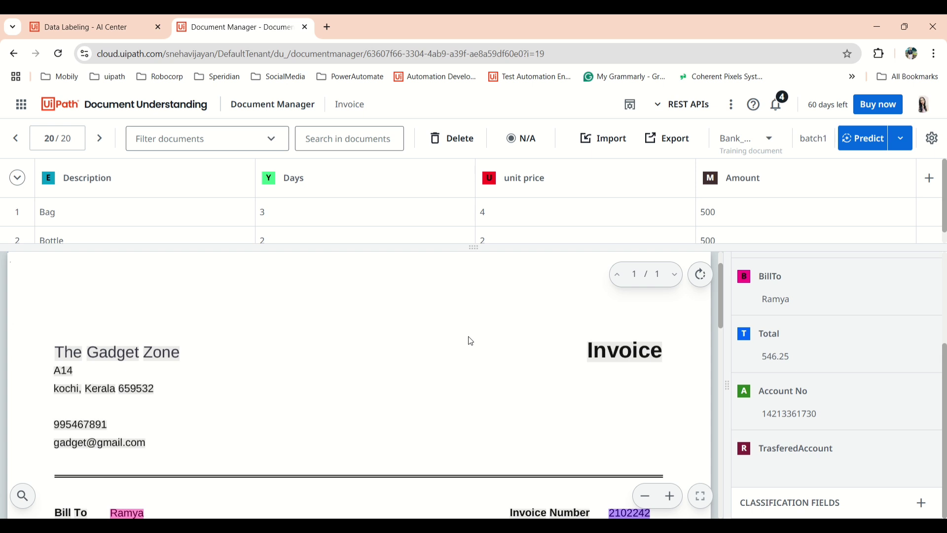
Export all documents to AI Center under the export name Invoice
left_click(686, 154)
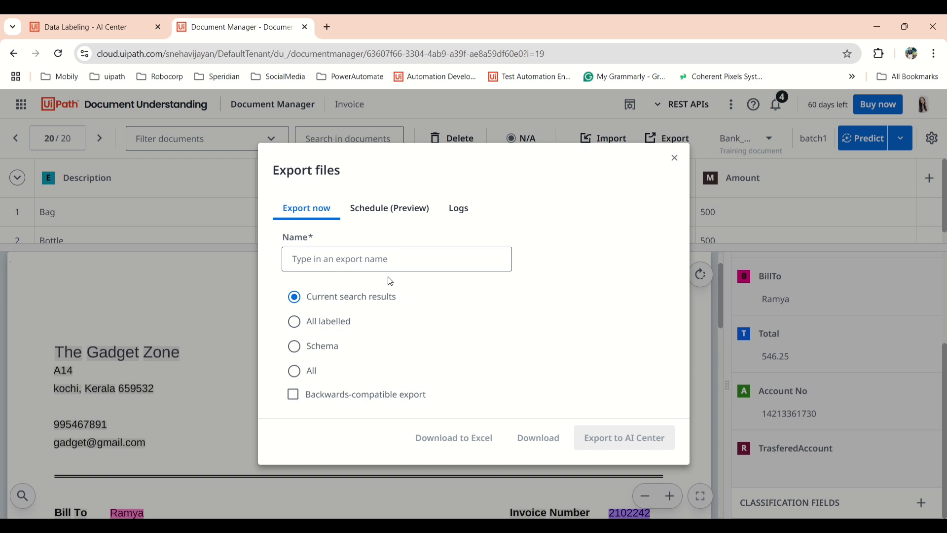
left_click(371, 262)
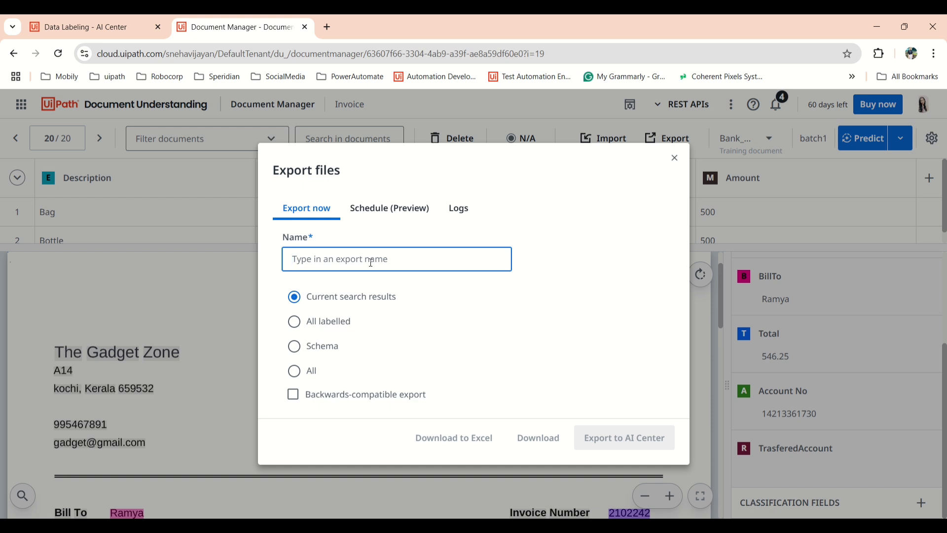
type("1")
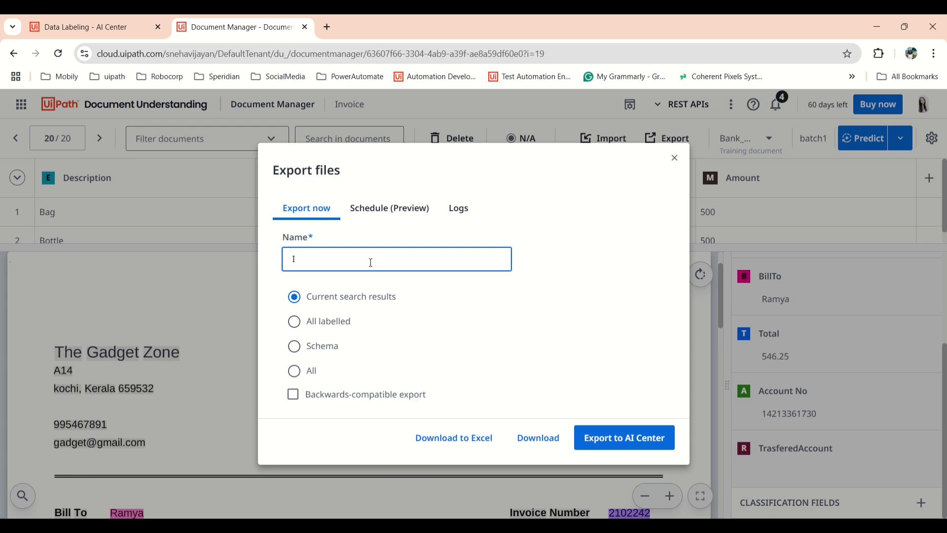
type("nvoice")
left_click(295, 323)
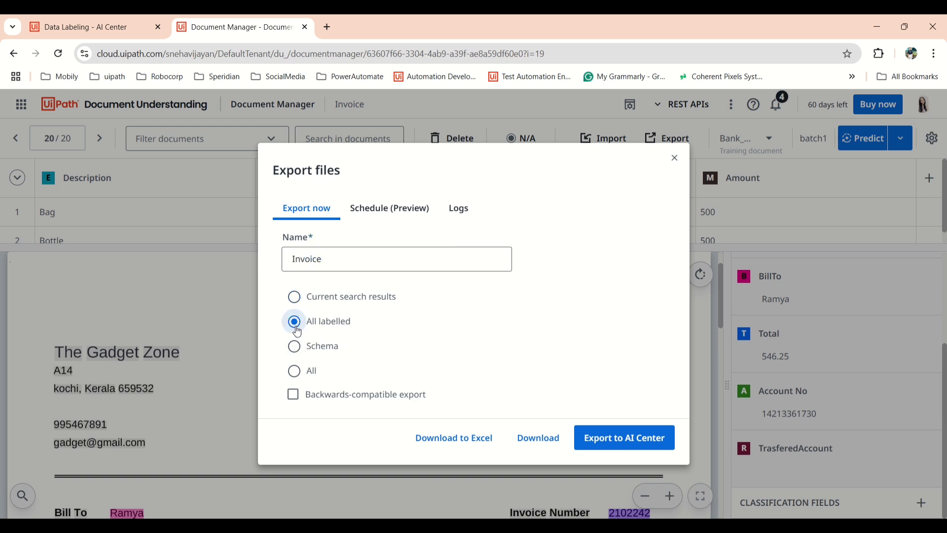
left_click(296, 376)
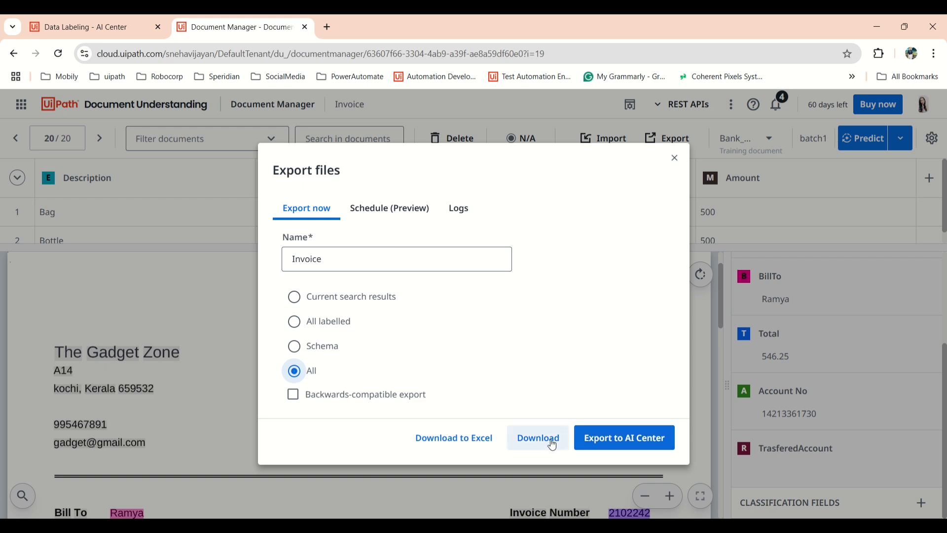
left_click(596, 441)
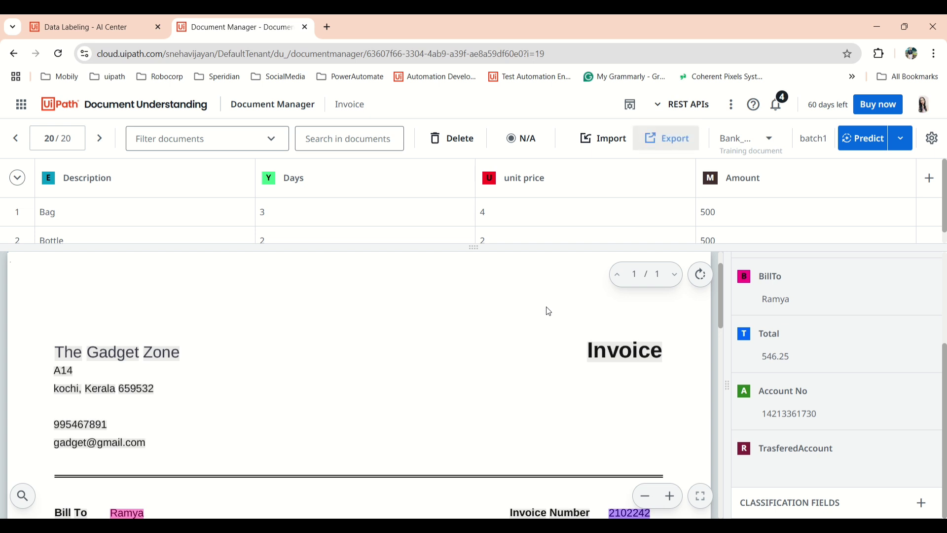
left_click(18, 140)
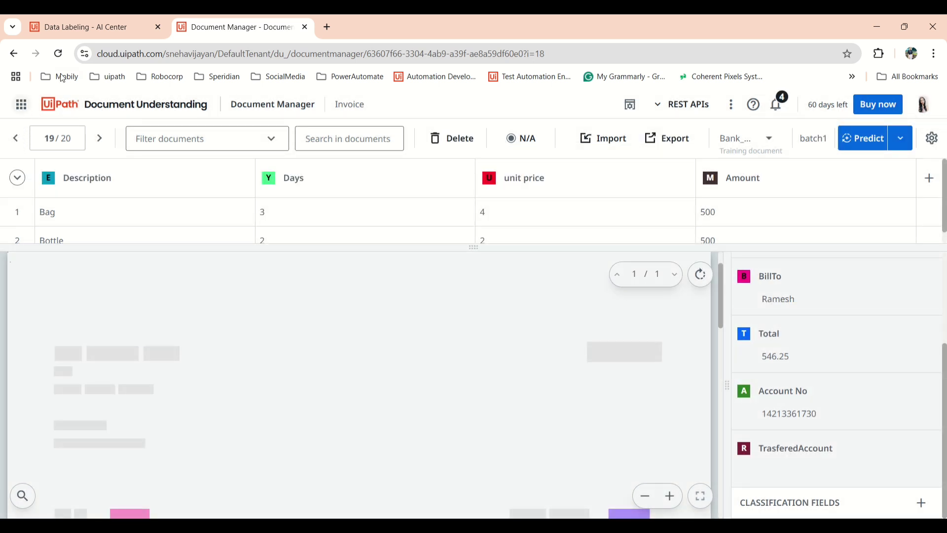
In AI Center, open Invoice_Dataset and examine the files in the exported Invoice folder
left_click(105, 20)
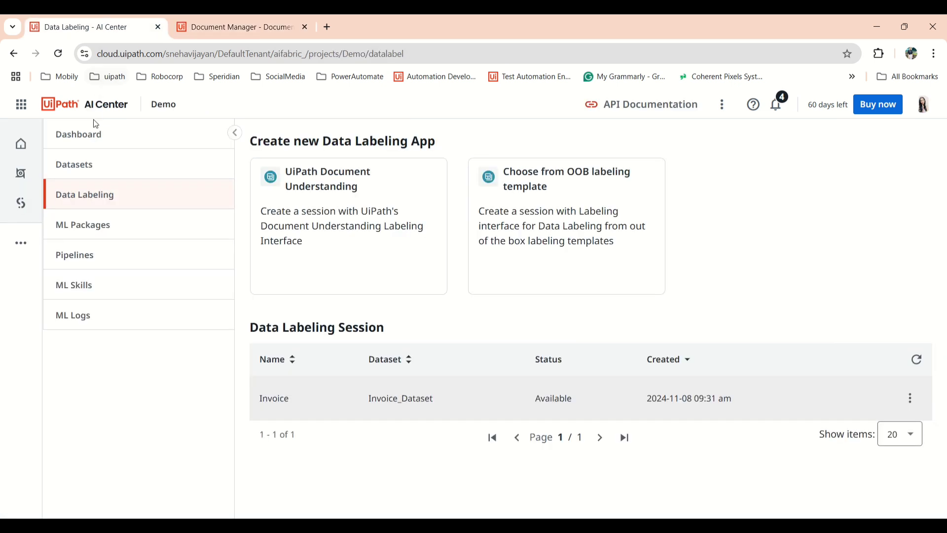
left_click(89, 165)
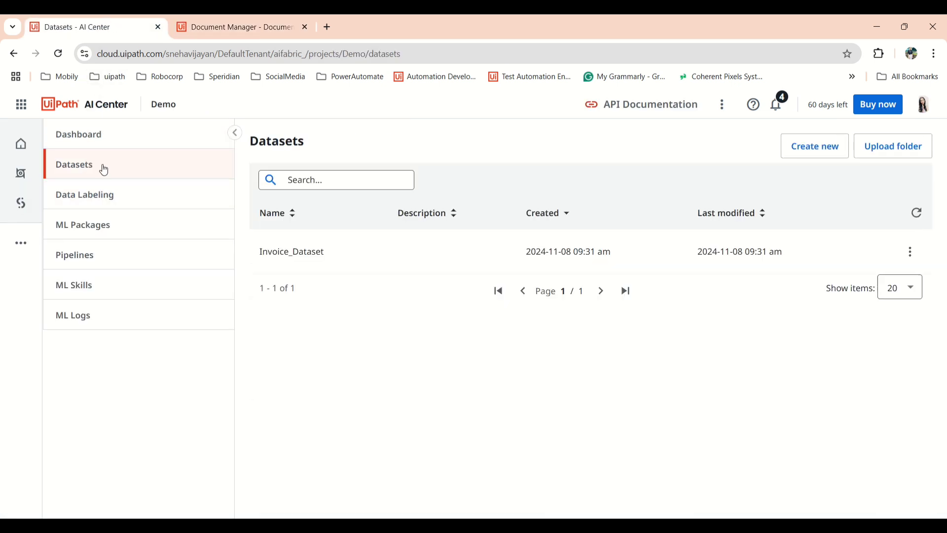
left_click(426, 259)
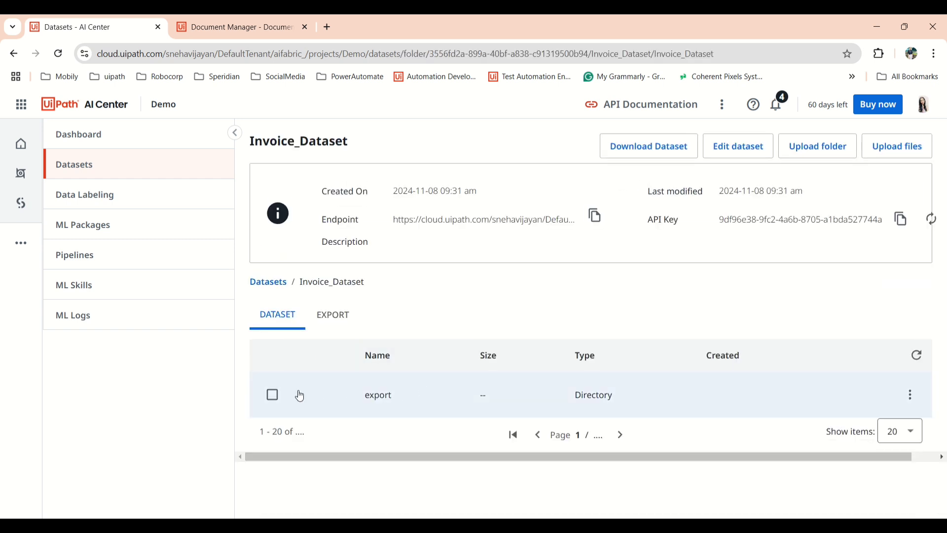
left_click(484, 401)
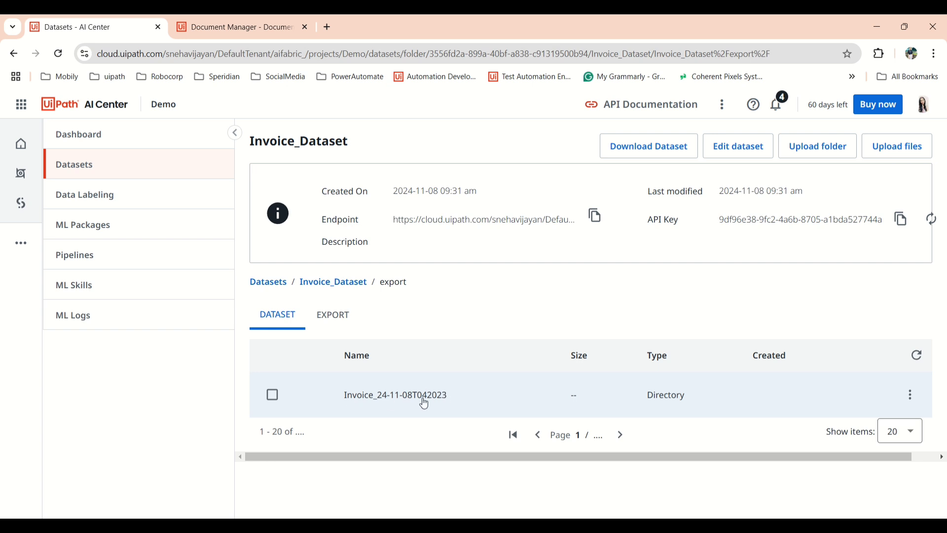
left_click(451, 400)
scroll(451, 400, "down", 2)
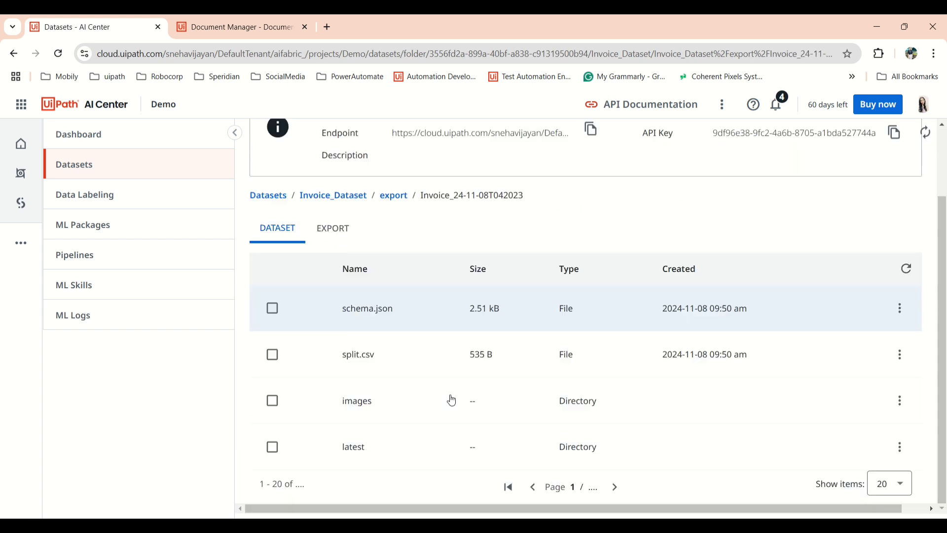
scroll(451, 399, "up", 2)
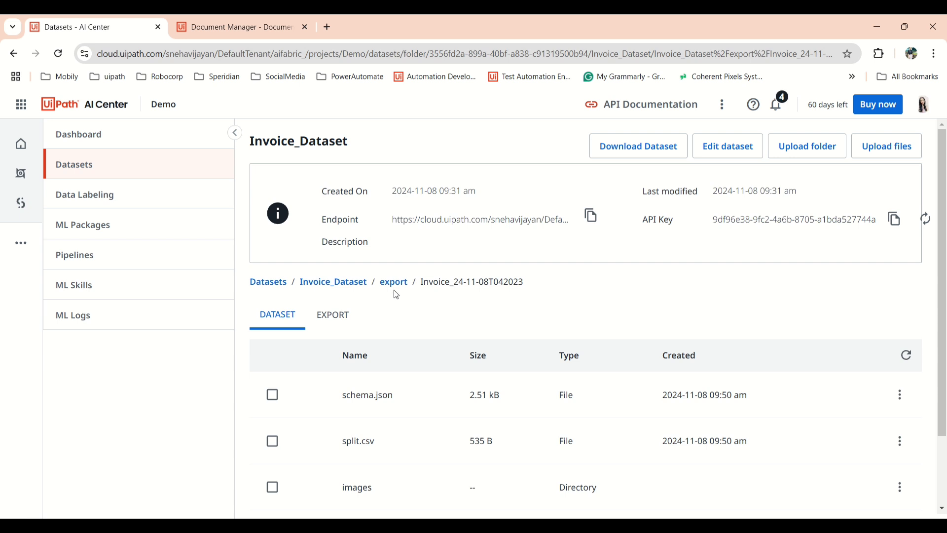
Check the export history of Invoice_Dataset and reopen its export directory
left_click(350, 283)
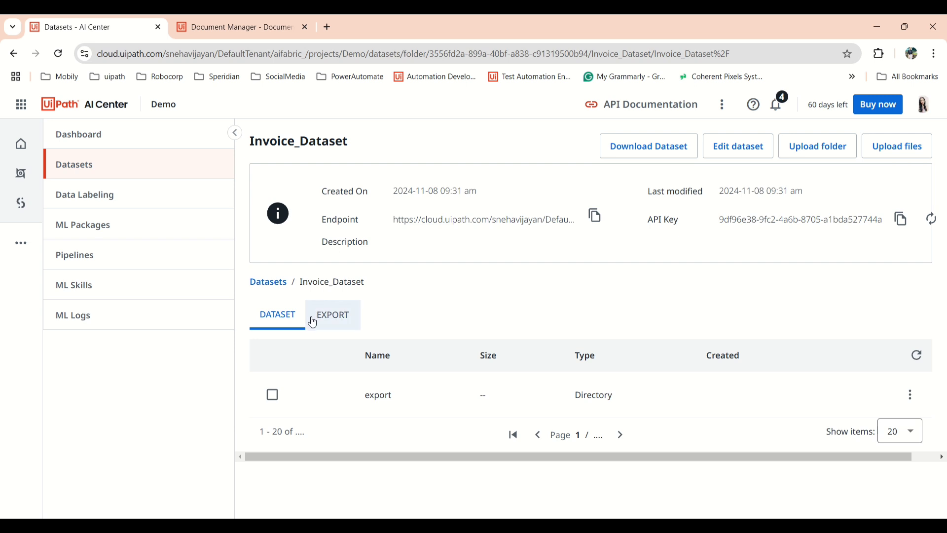
left_click(331, 314)
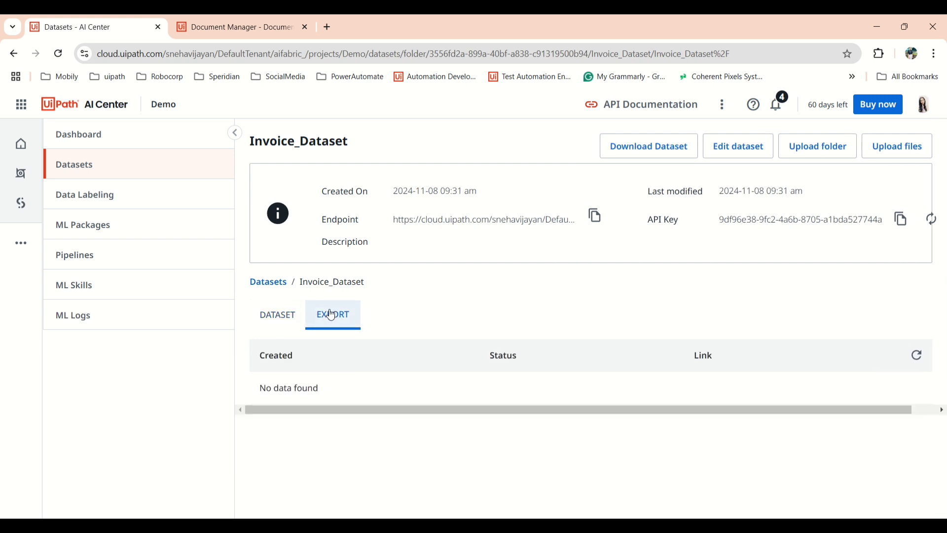
left_click(269, 319)
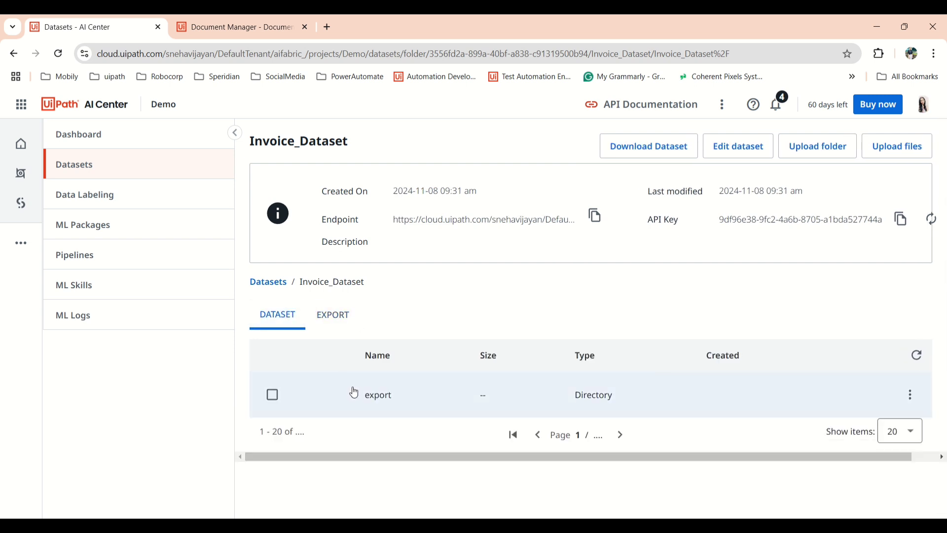
left_click(421, 409)
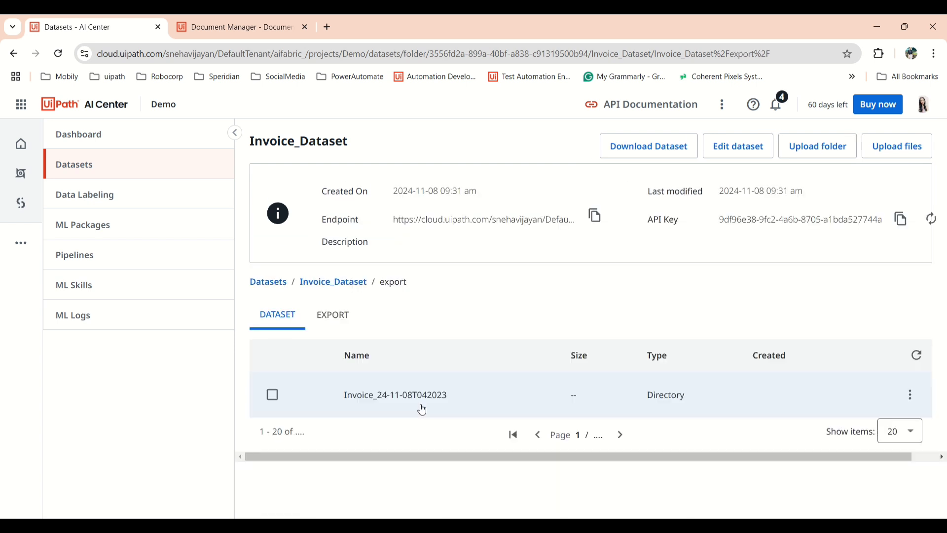
Look through the project's ML packages, data labeling sessions, ML skills and pipelines
left_click(143, 225)
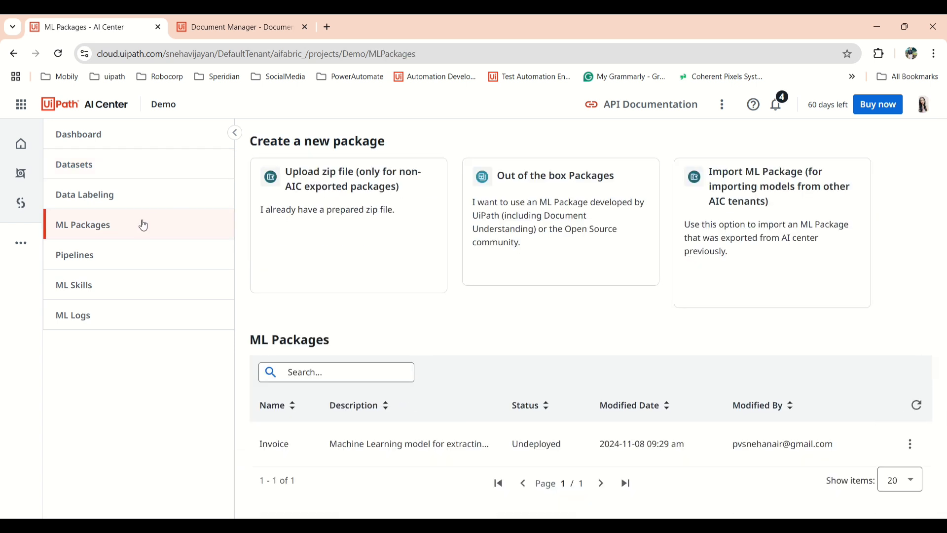
left_click(76, 201)
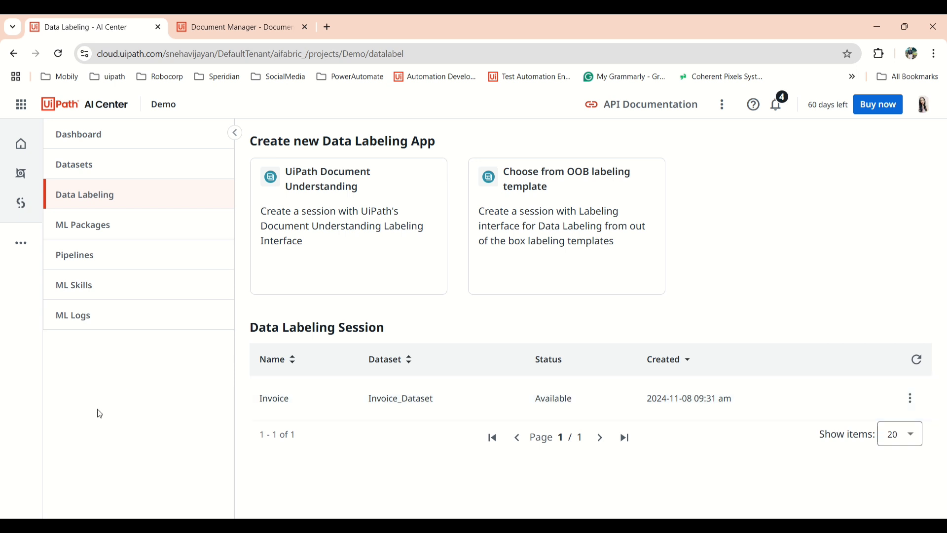
left_click(119, 300)
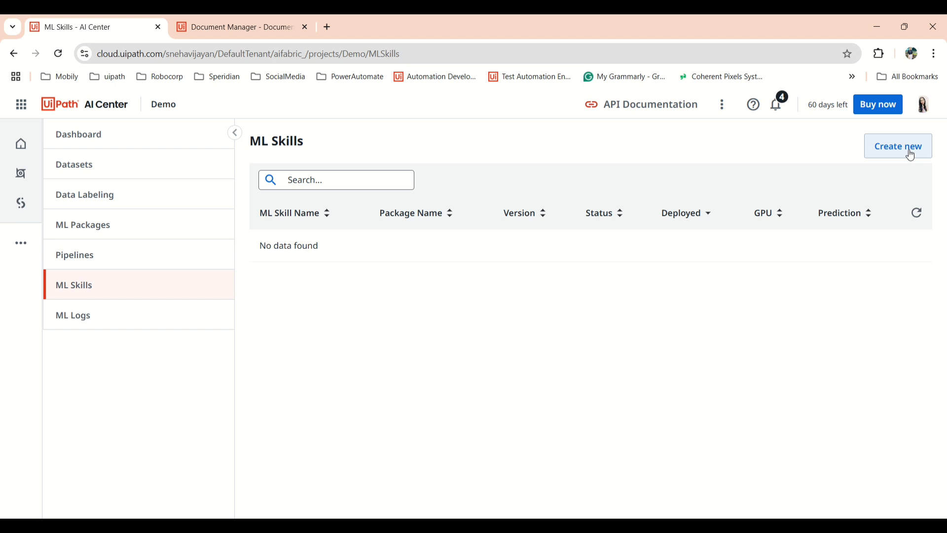
left_click(131, 258)
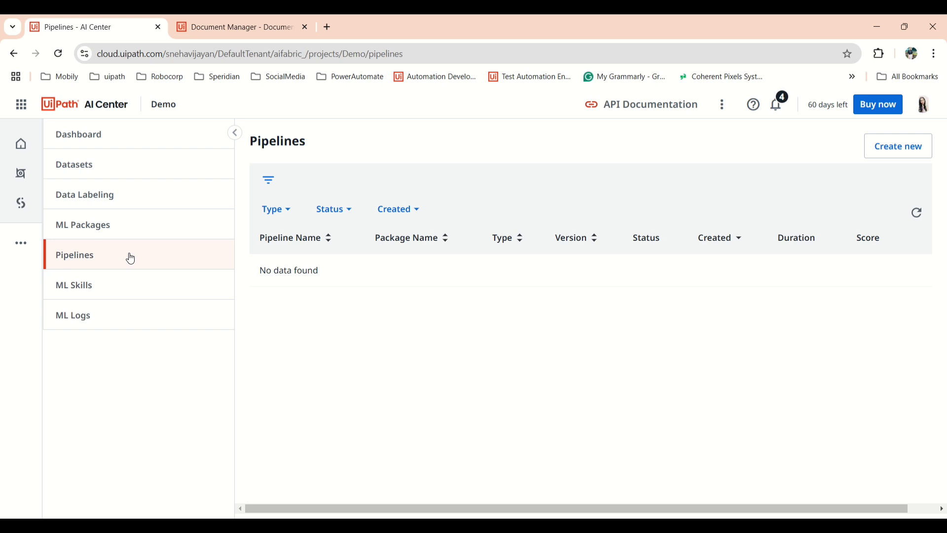
Start a new ML skill in the Demo project and name it MLsKILL_Invoices
left_click(108, 291)
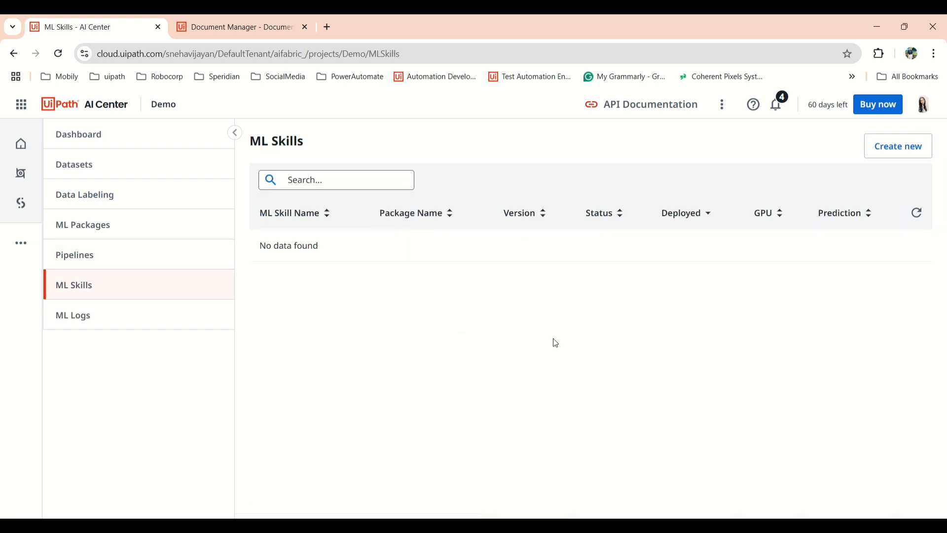
left_click(920, 149)
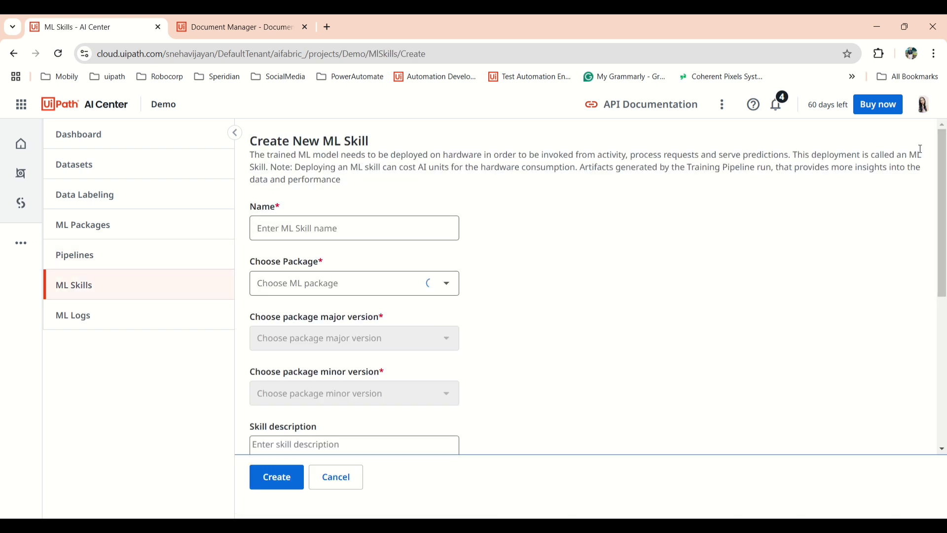
left_click(402, 232)
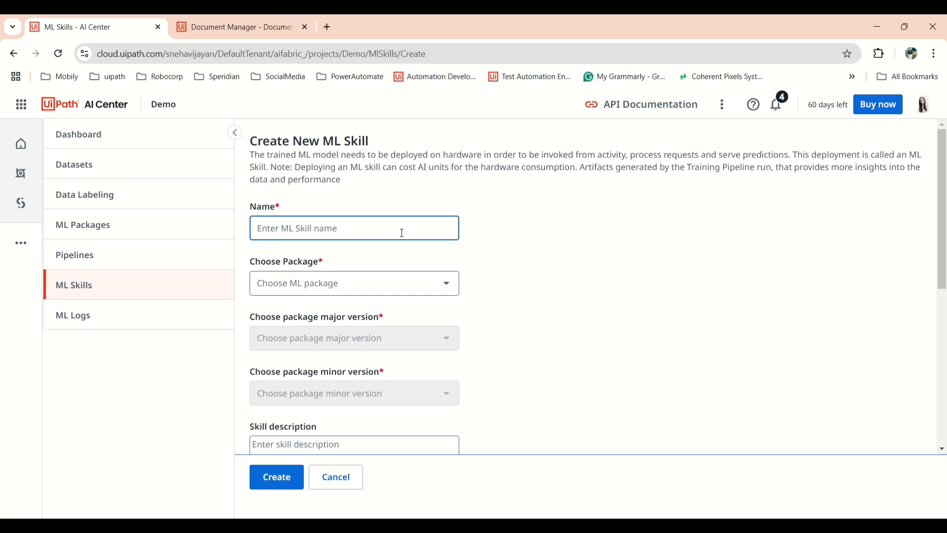
type("ML_")
key("BackSpace")
type("sKILL_Invoices")
Base the skill on the Invoice package with major version 24.4.4 and minor version 0
left_click(403, 289)
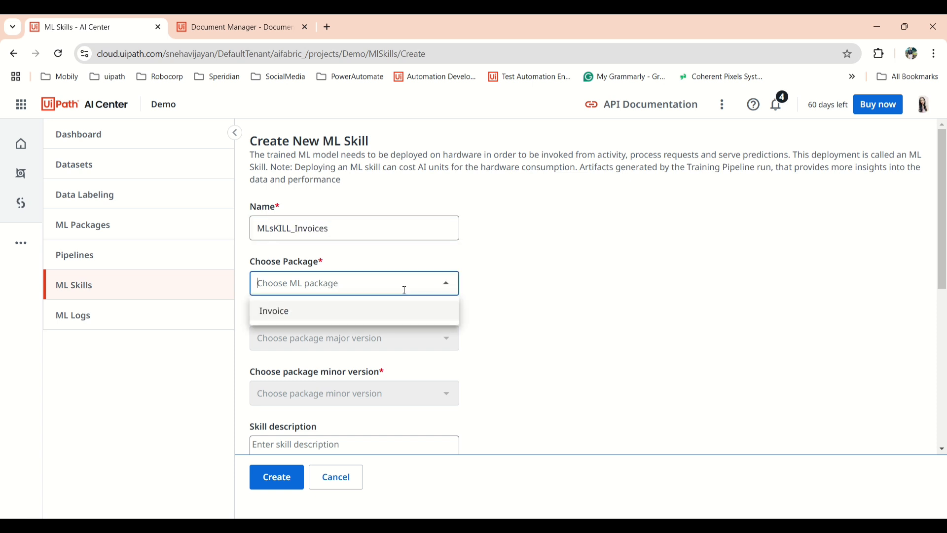
left_click(298, 311)
scroll(344, 315, "down", 2)
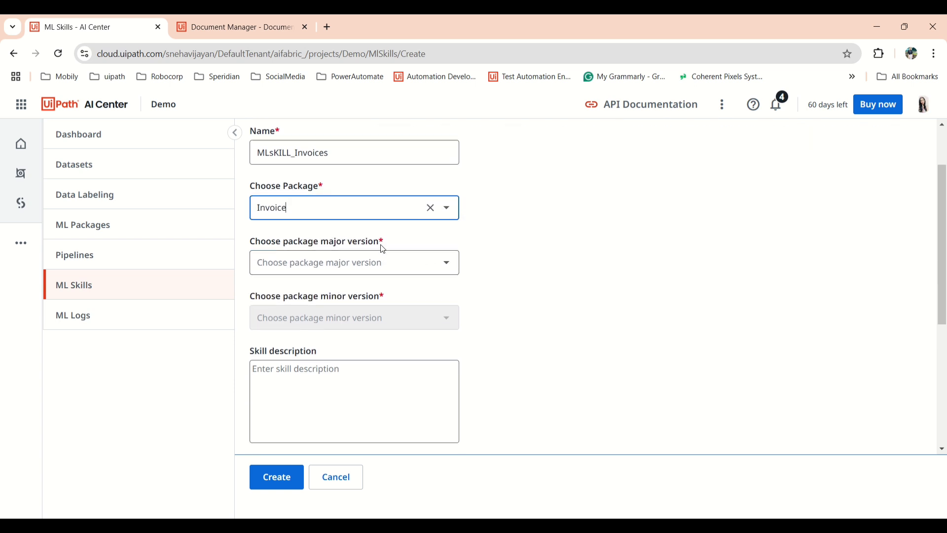
left_click(345, 263)
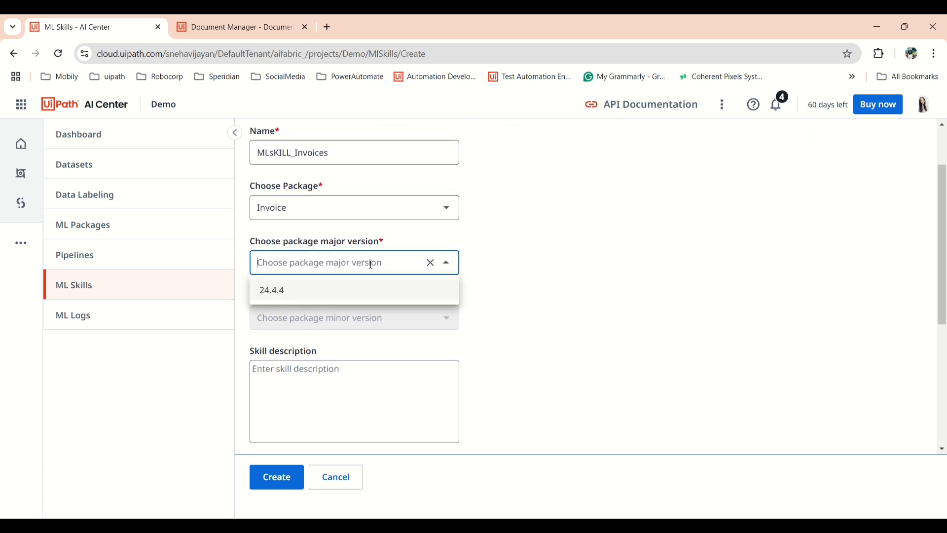
left_click(296, 298)
left_click(348, 317)
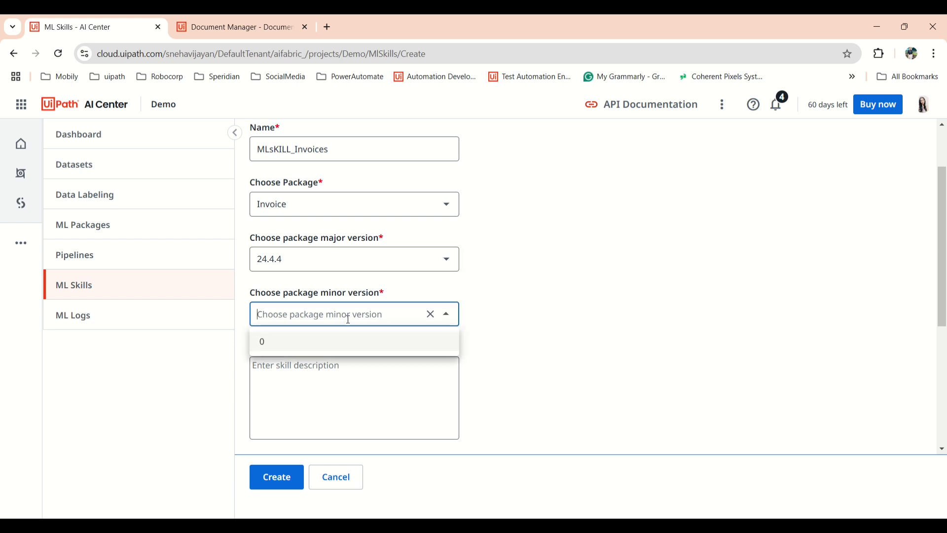
left_click(310, 342)
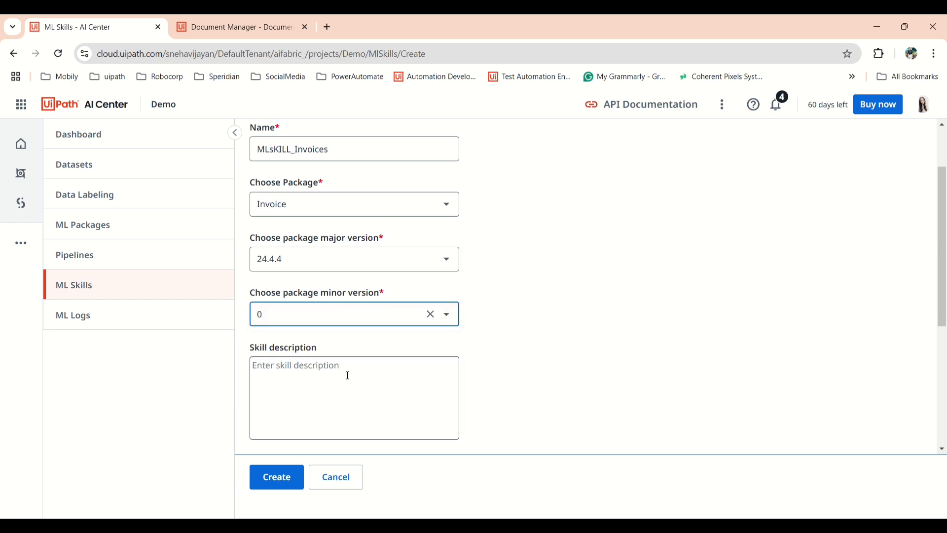
Try the skill's Make ML Skill Public and Enable Auto Update options, and look through the available inactivity periods
scroll(347, 377, "down", 3)
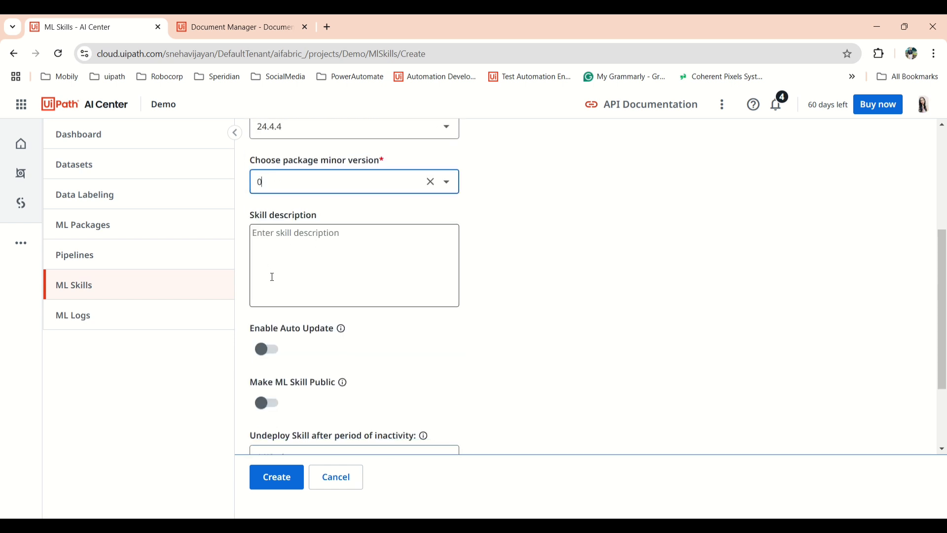
scroll(302, 280, "down", 1)
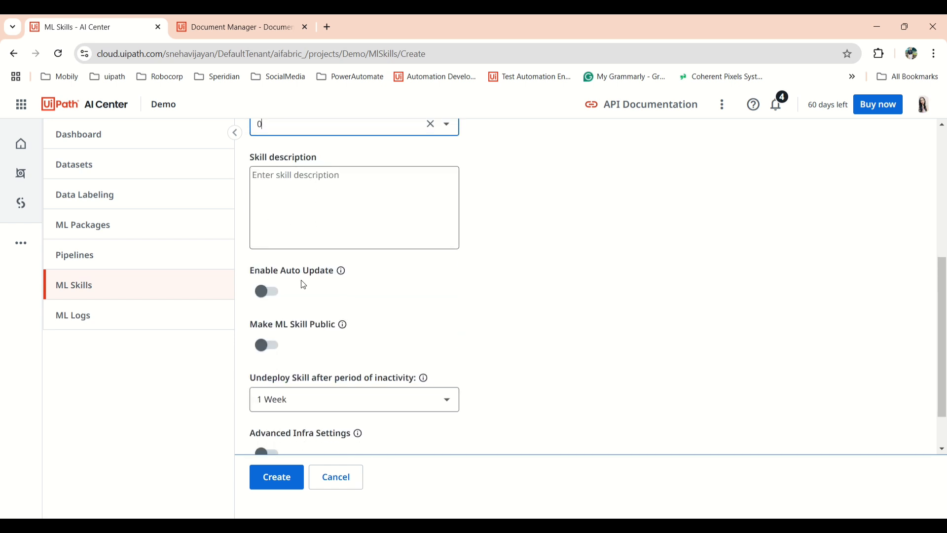
left_click(260, 348)
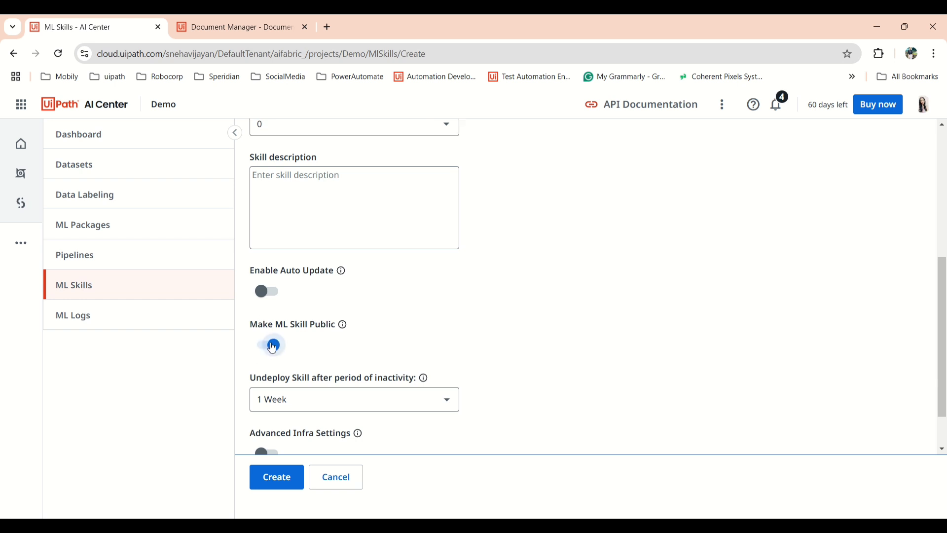
left_click(271, 344)
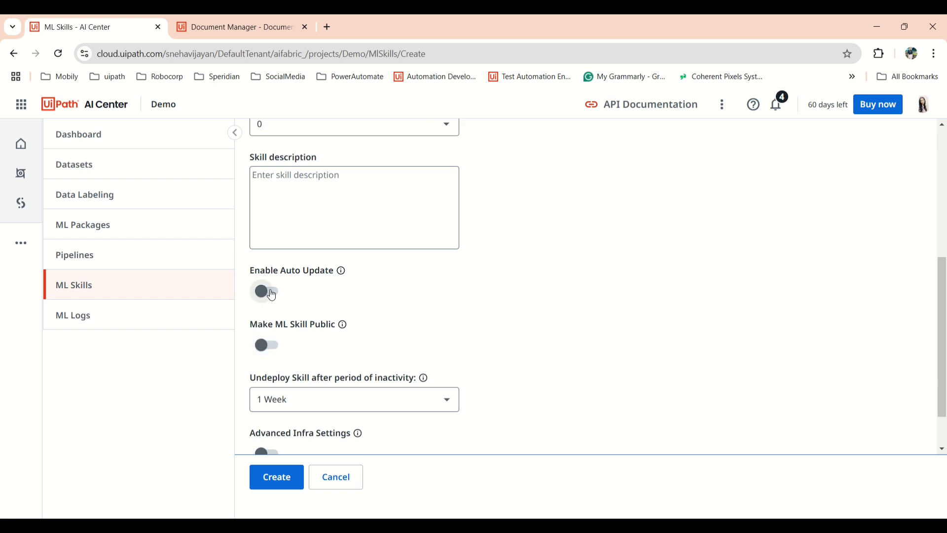
left_click(272, 294)
left_click(272, 294)
scroll(386, 334, "down", 1)
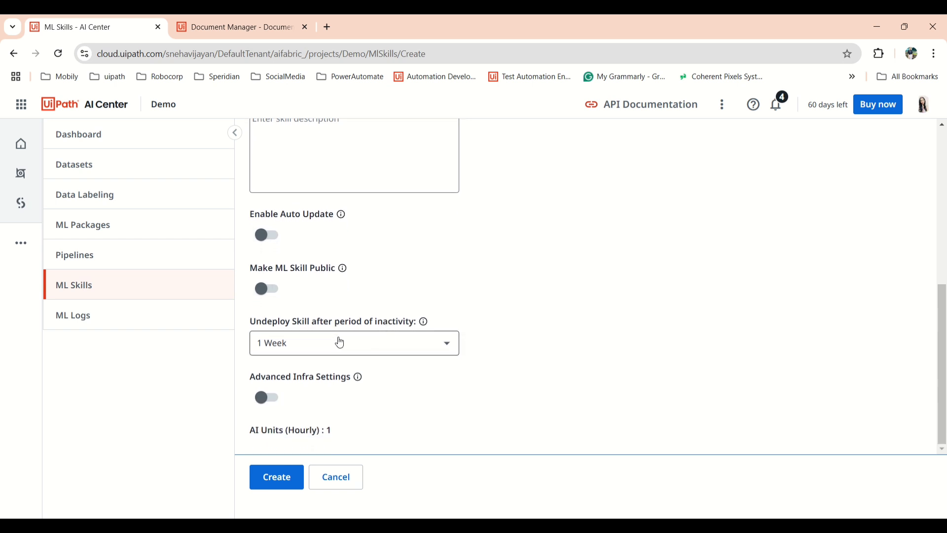
left_click(437, 346)
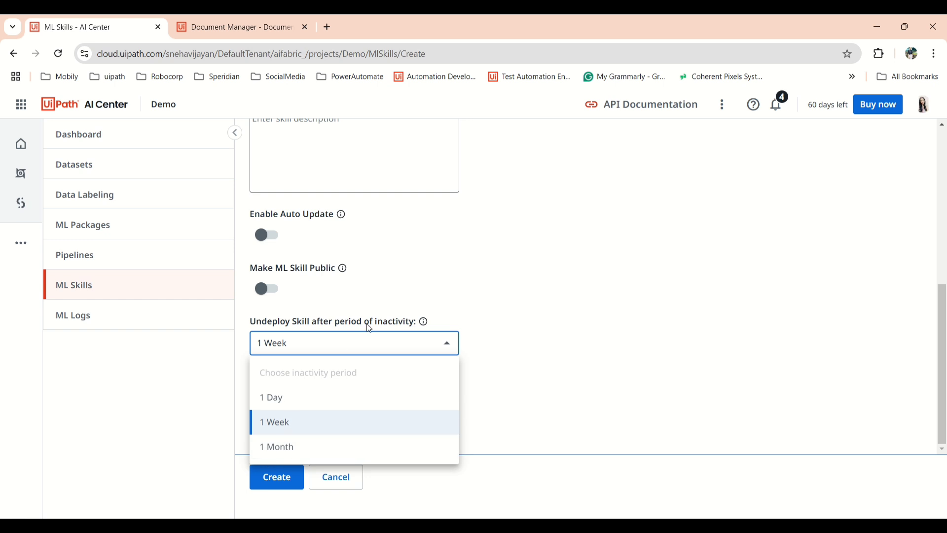
left_click(576, 349)
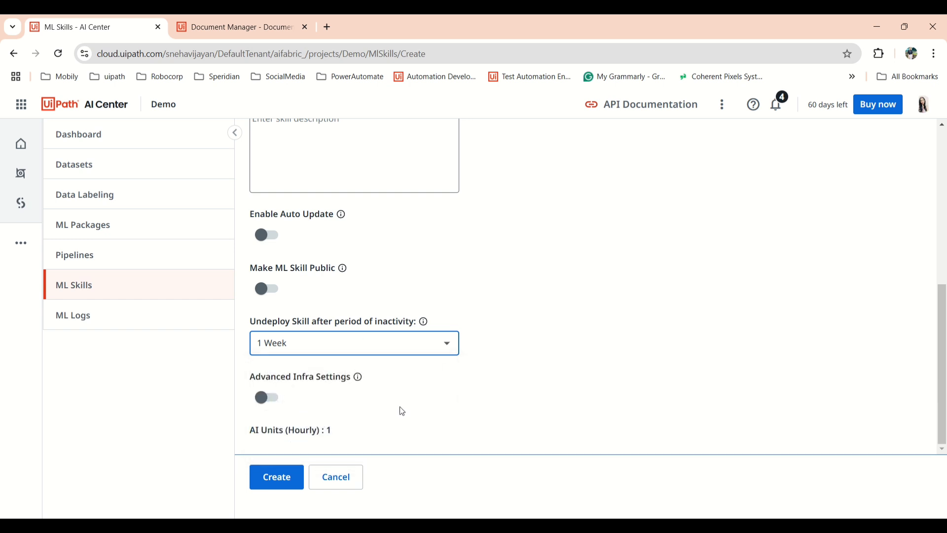
Turn on Advanced Infra Settings for the skill, and try enabling GPU but decline the GPU deployment
left_click(269, 396)
scroll(344, 408, "down", 3)
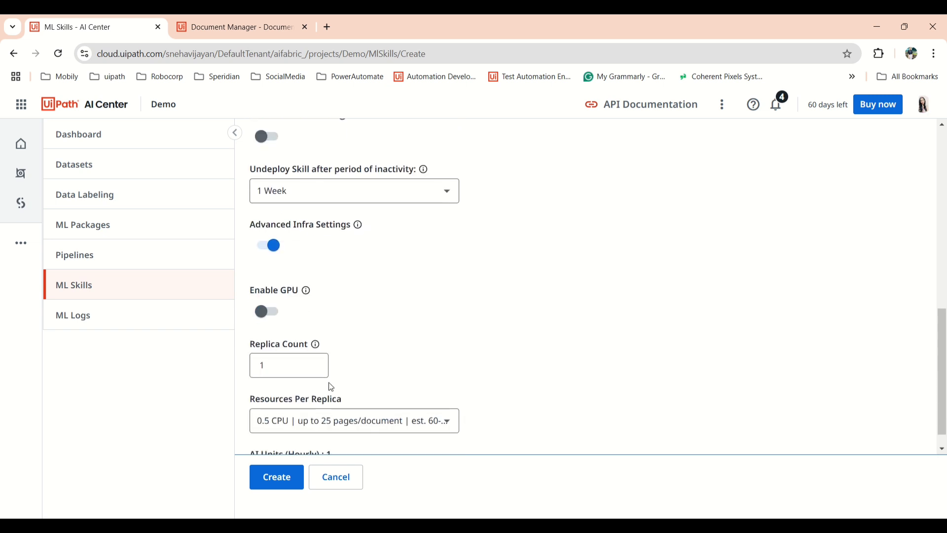
left_click(270, 322)
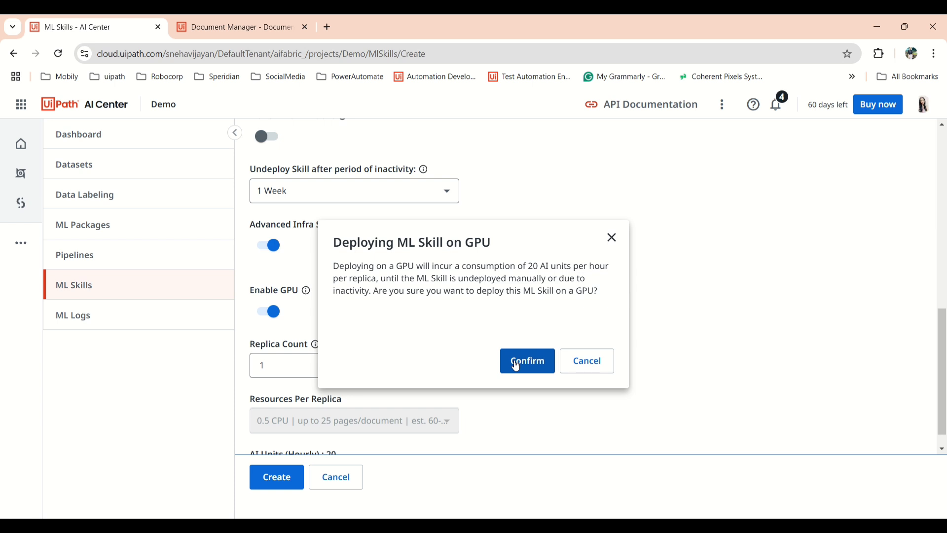
left_click(584, 365)
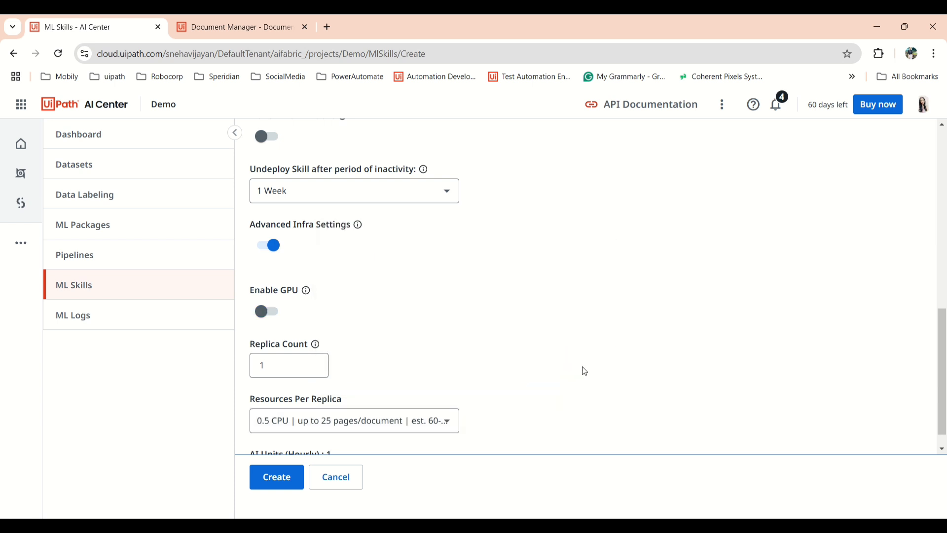
scroll(276, 320, "down", 1)
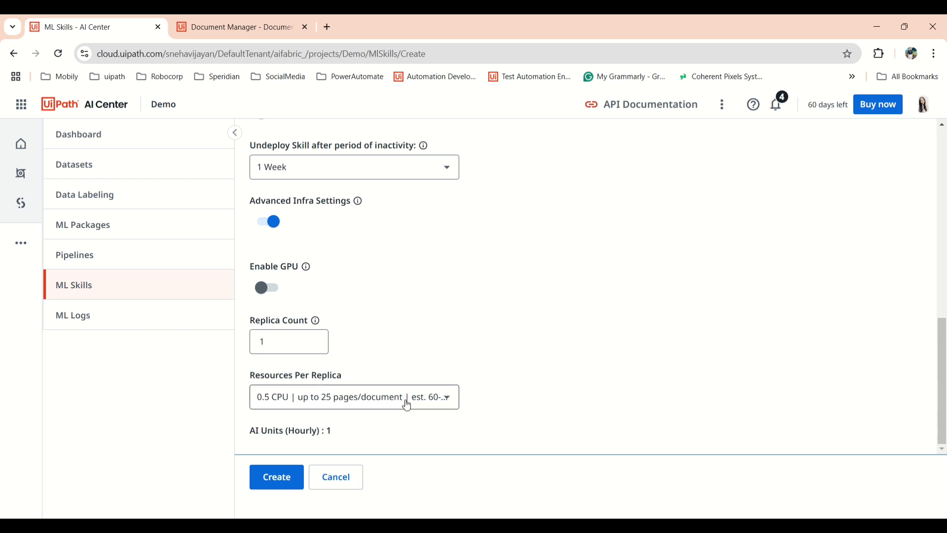
Set the skill's replica count to 2 and create the ML skill
left_click(277, 484)
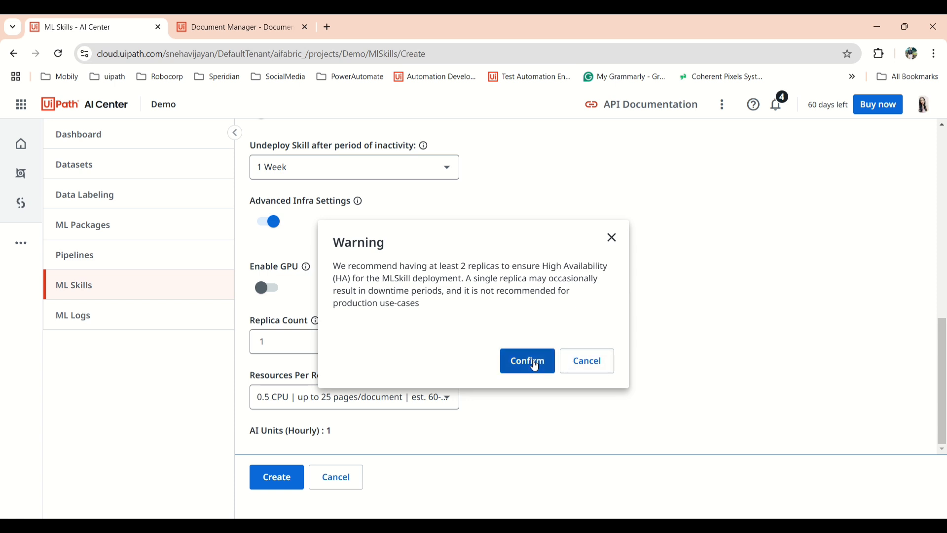
left_click(579, 367)
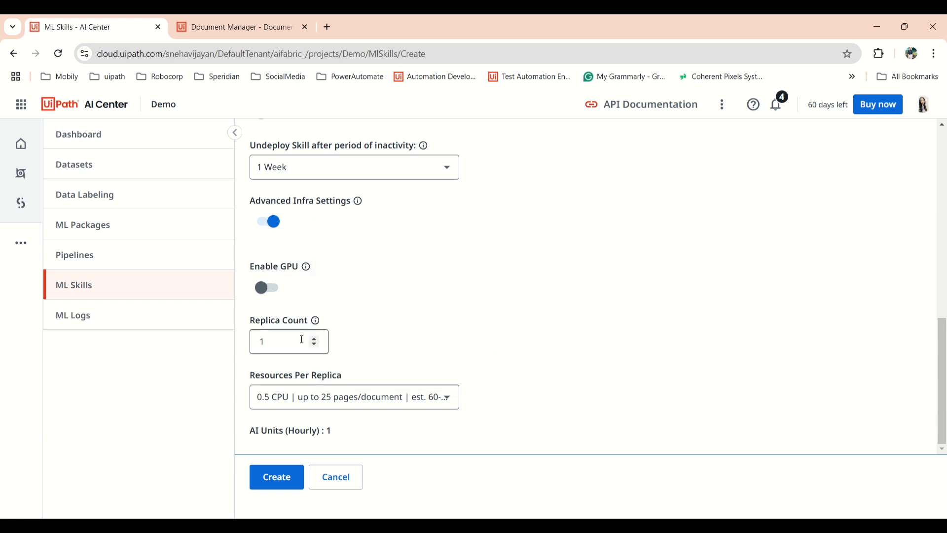
key("BackSpace")
type("2")
left_click(278, 479)
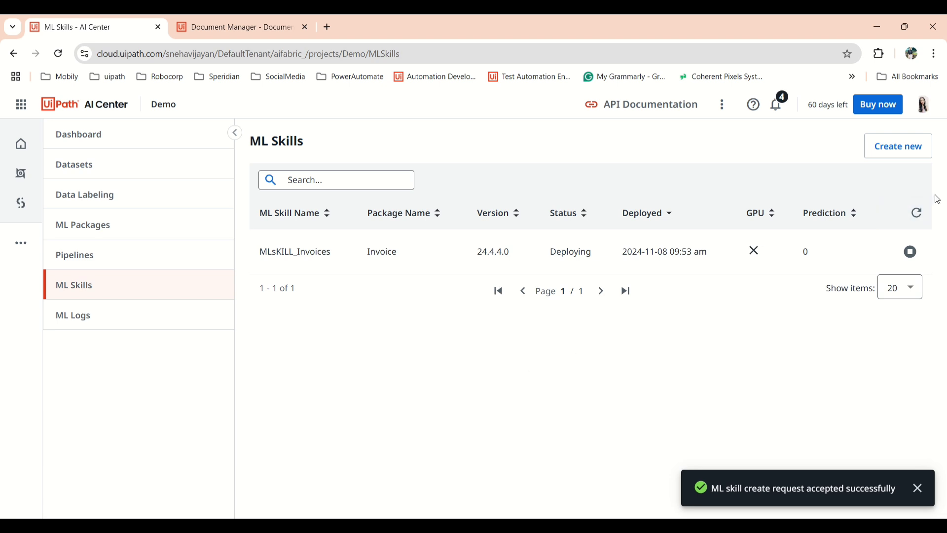
Refresh the ML skills list repeatedly to check the deployment status of MLsKILL_Invoices
left_click(917, 213)
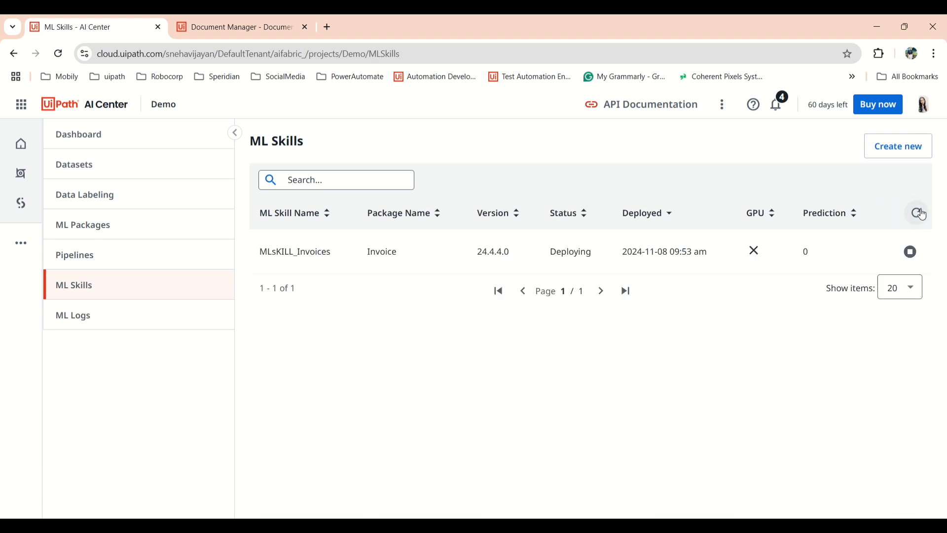
double_click(921, 215)
left_click(466, 447)
left_click(921, 217)
left_click(915, 214)
left_click(182, 262)
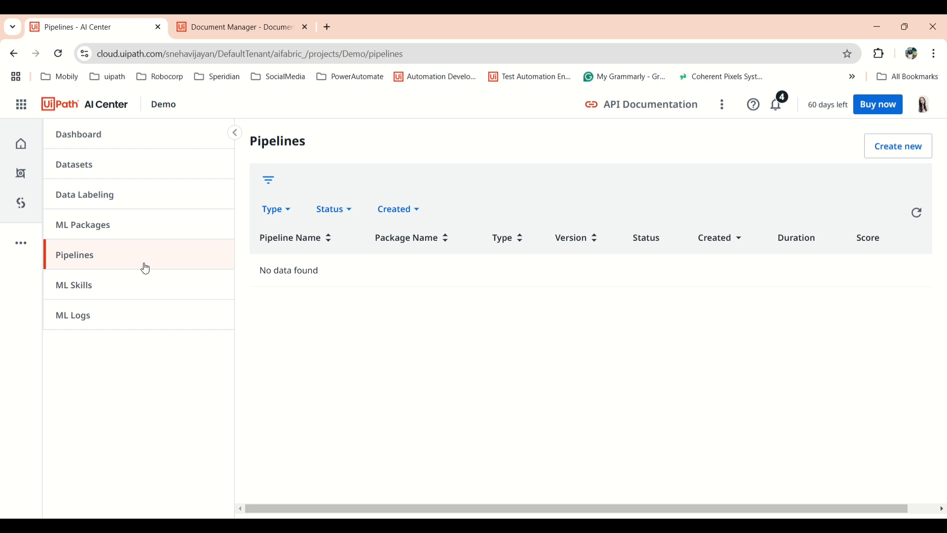
left_click(77, 291)
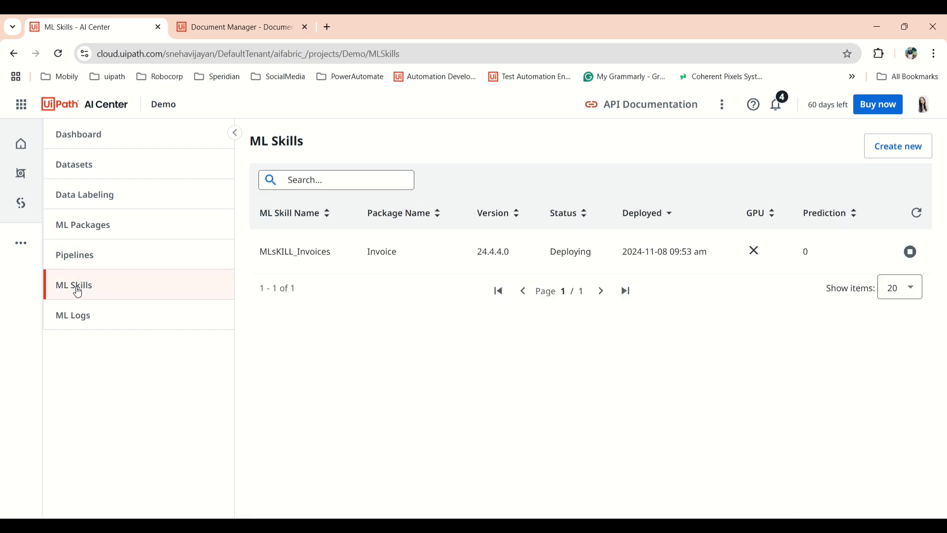
left_click(915, 217)
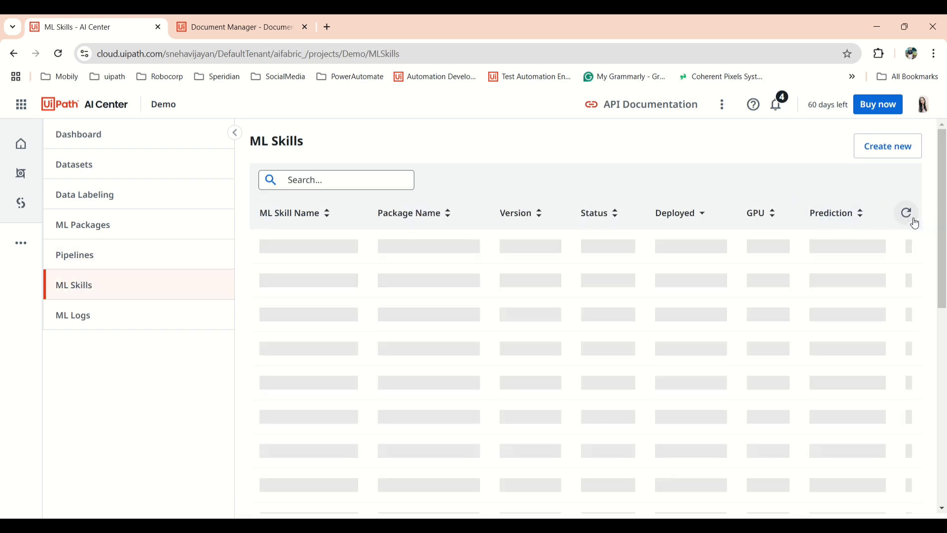
left_click(915, 220)
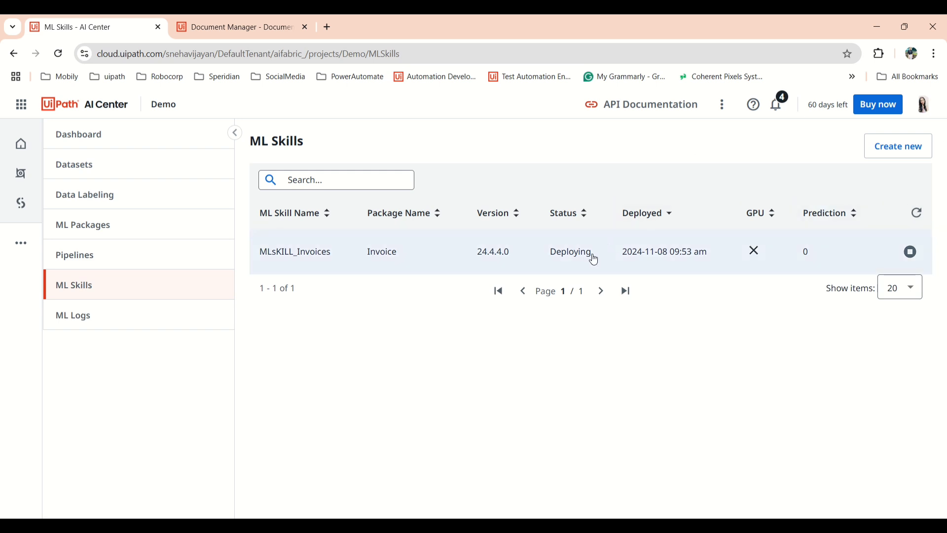
left_click(915, 216)
left_click(913, 220)
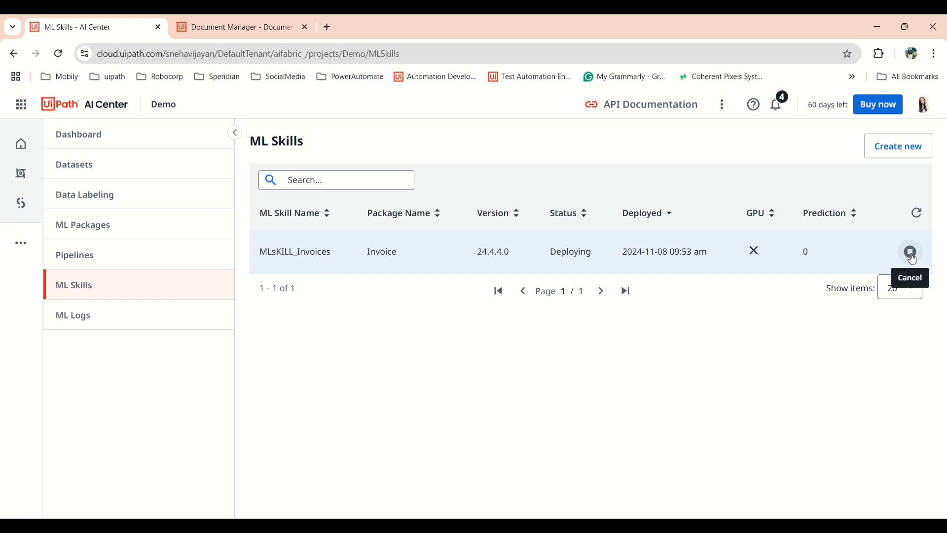
Start a new pipeline run of type Train run and name it InvoicePipeline
left_click(64, 255)
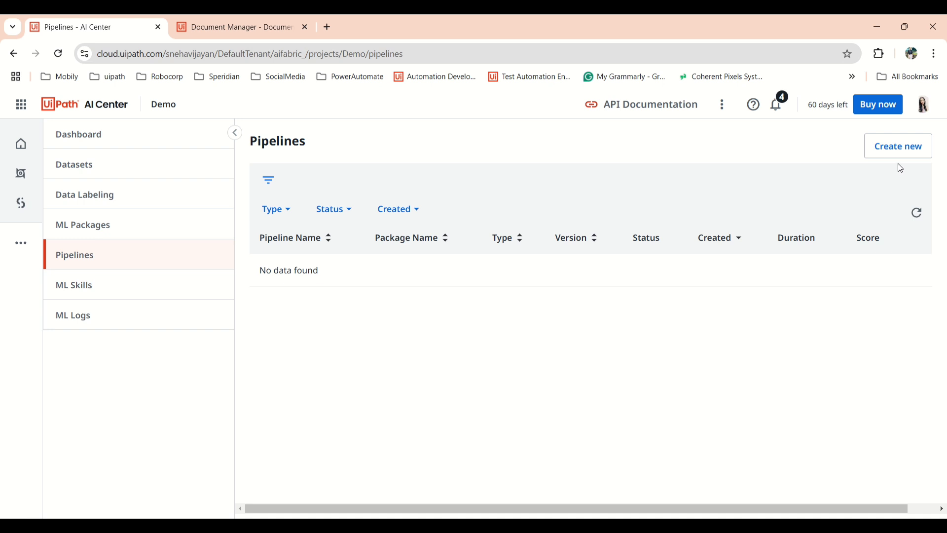
left_click(910, 157)
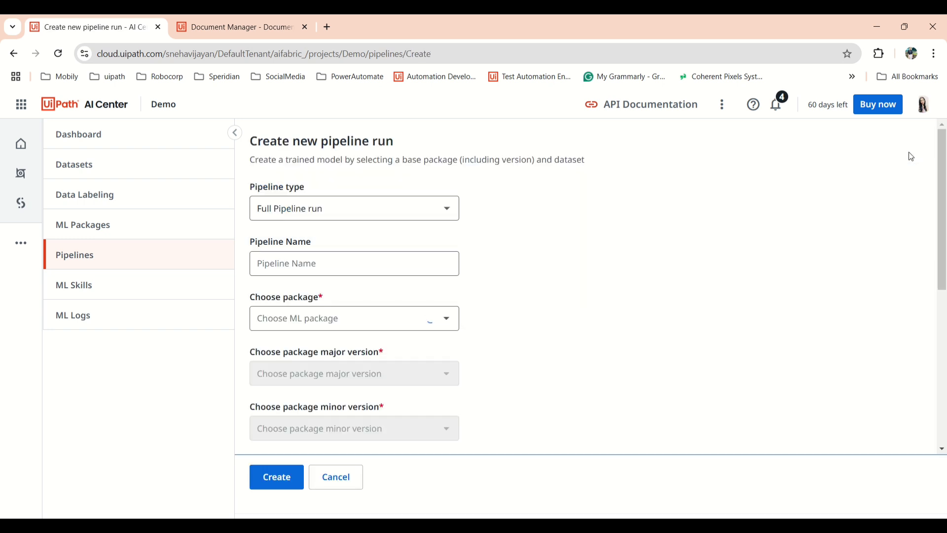
left_click(399, 204)
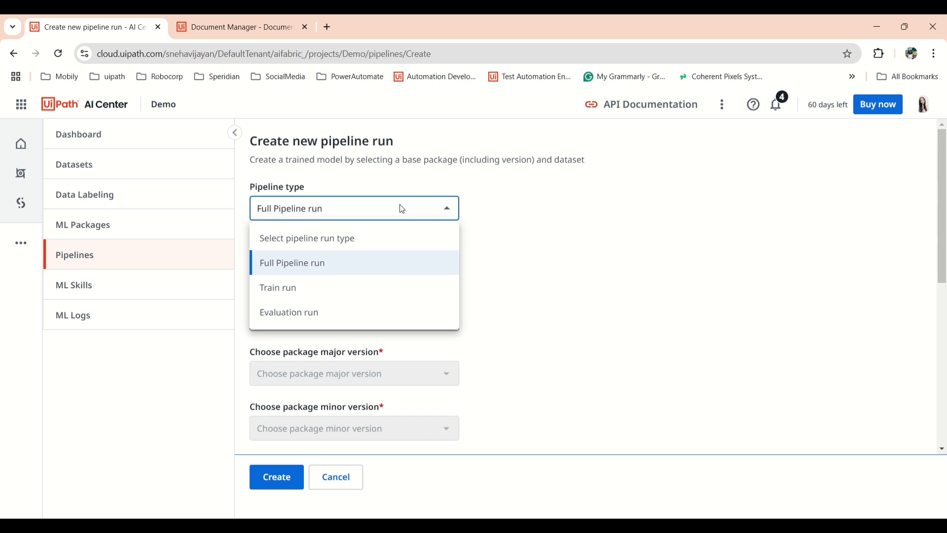
left_click(285, 289)
scroll(379, 327, "down", 1)
left_click(309, 231)
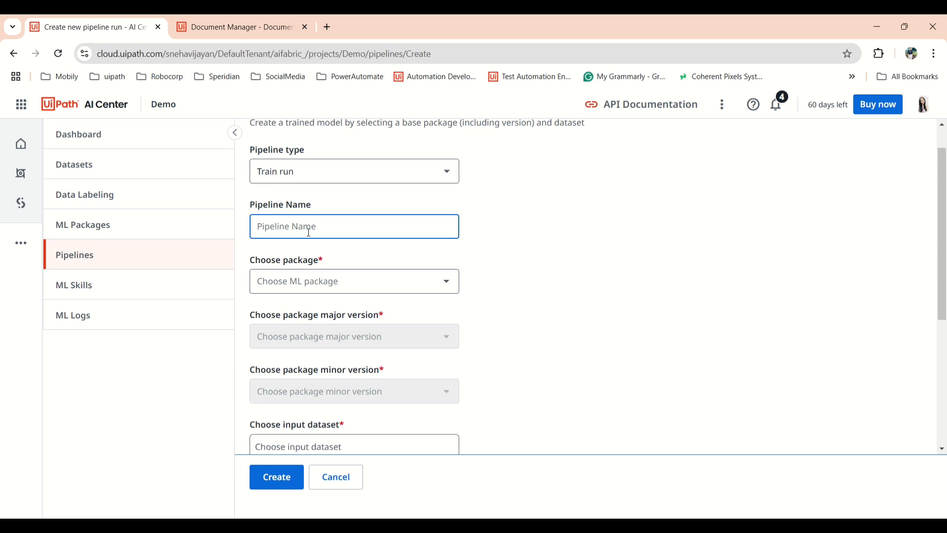
type("InvoicePipeline")
Choose the Invoice package for the pipeline run, with major version 24.4.4 and minor version 0
left_click(306, 281)
left_click(293, 311)
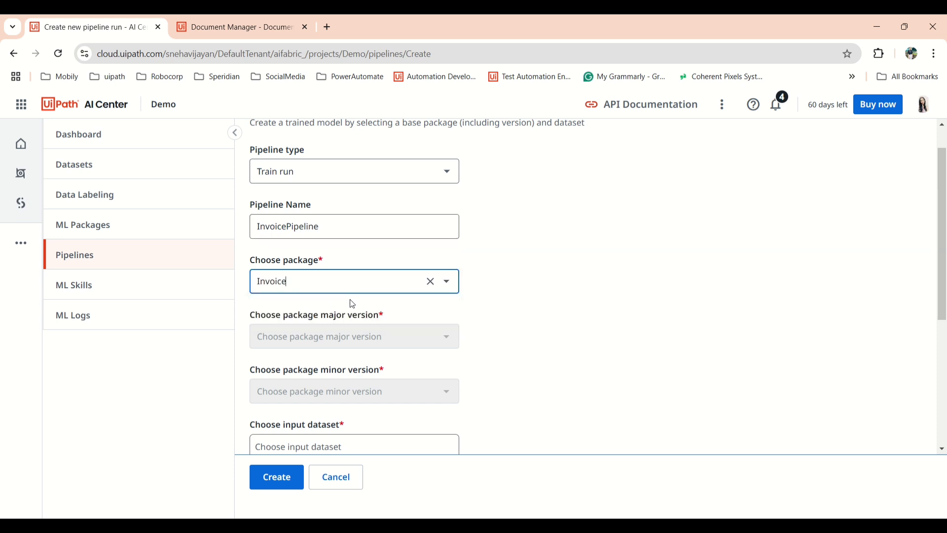
scroll(349, 299, "down", 2)
left_click(340, 259)
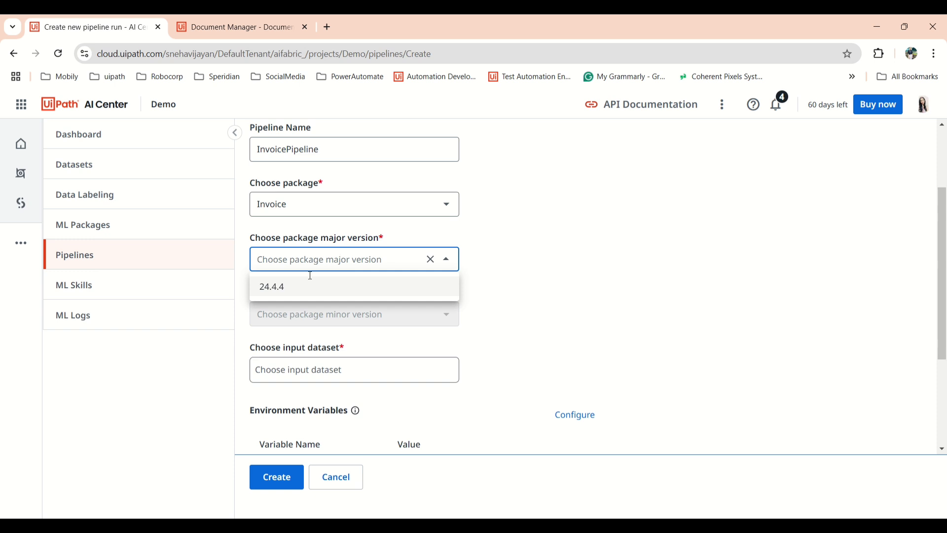
left_click(292, 291)
left_click(342, 317)
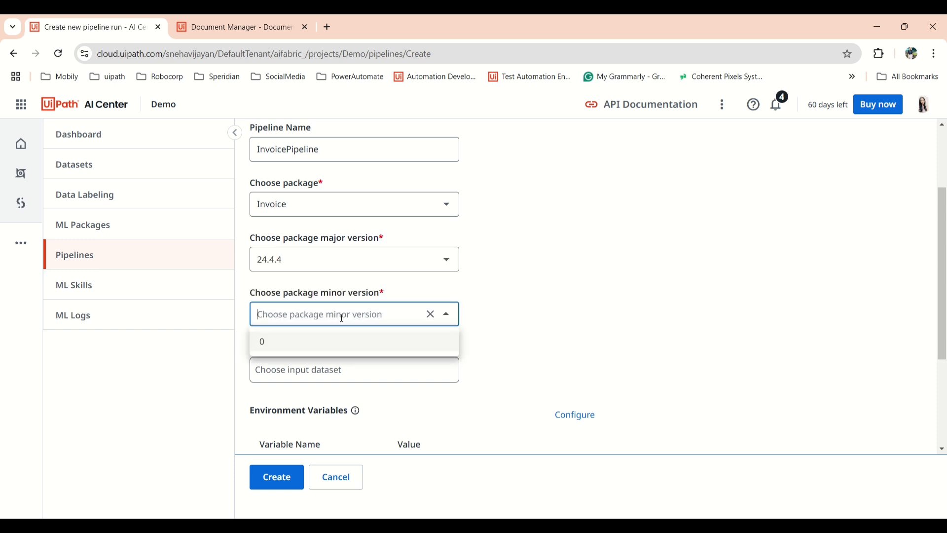
left_click(297, 347)
Set the run's input dataset to the export folder inside Invoice_Dataset
left_click(314, 374)
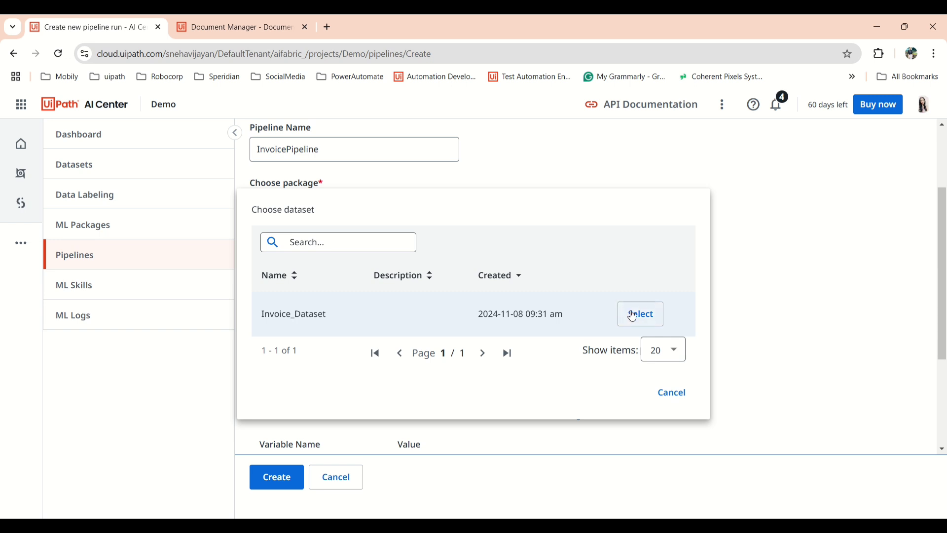
left_click(633, 316)
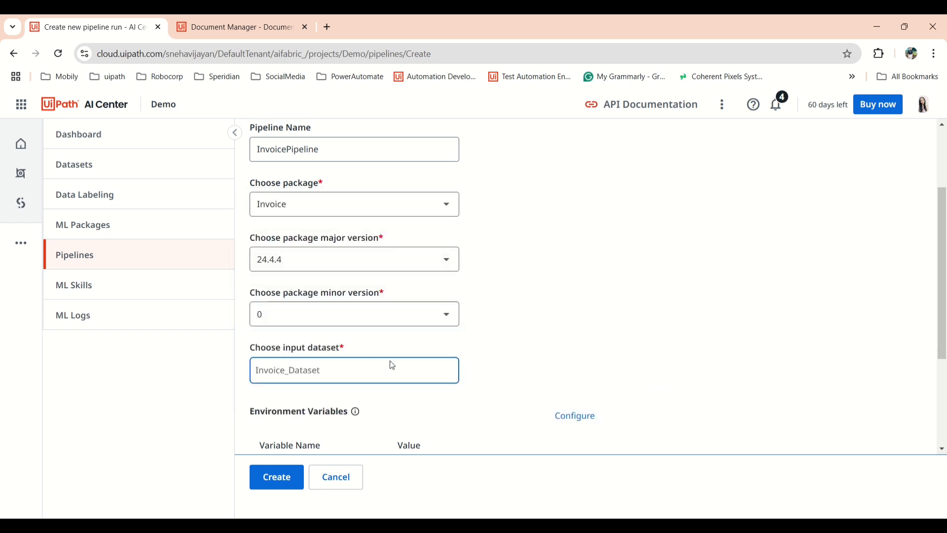
left_click(357, 376)
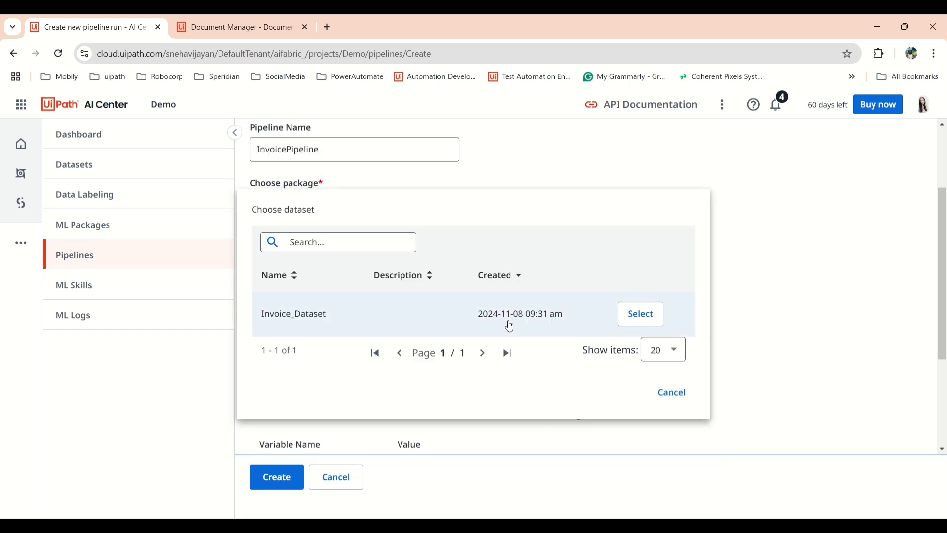
left_click(470, 317)
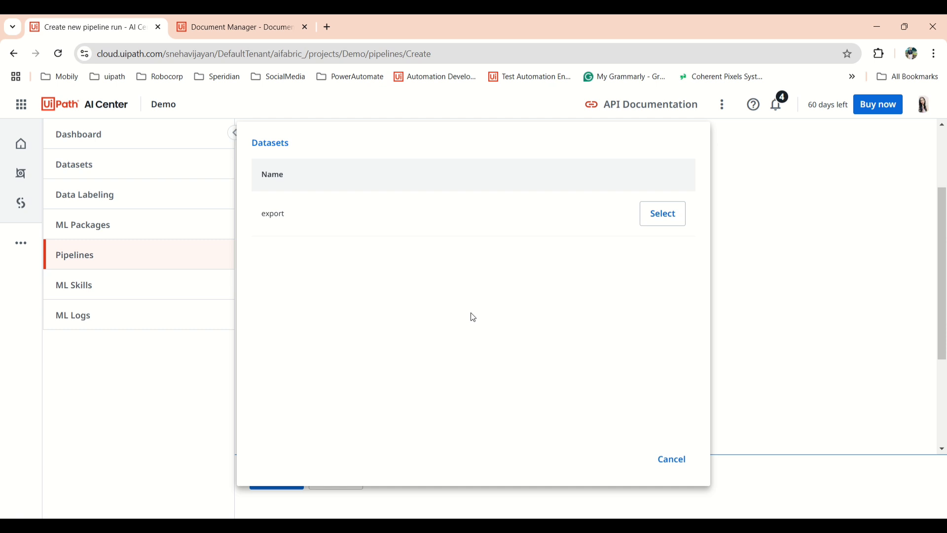
left_click(663, 215)
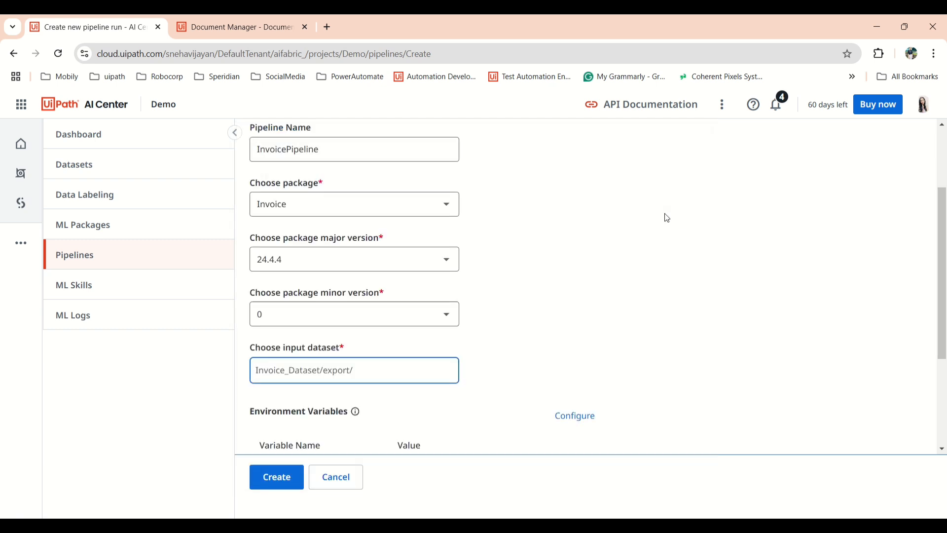
Enable GPU for the pipeline run and create it with the Run now schedule
scroll(566, 328, "down", 2)
scroll(565, 332, "down", 1)
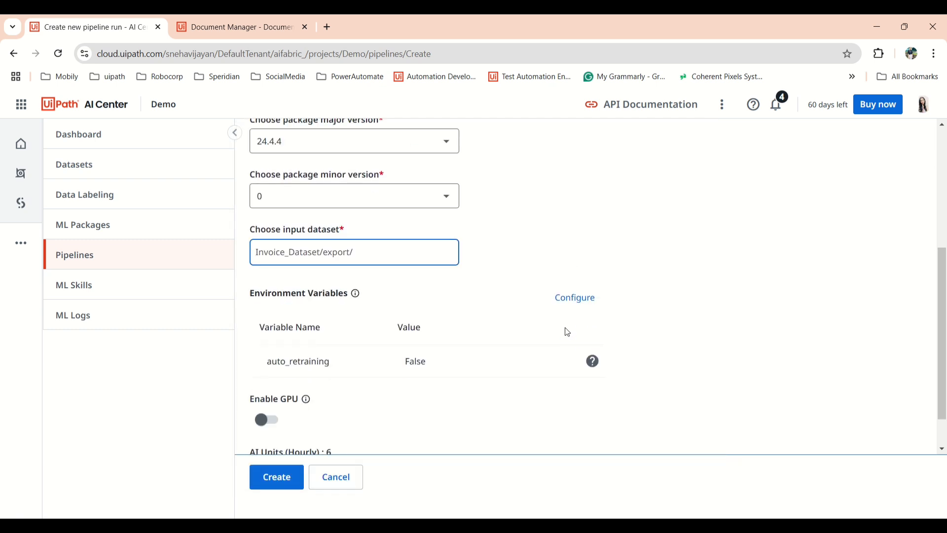
scroll(444, 404, "down", 1)
left_click(266, 379)
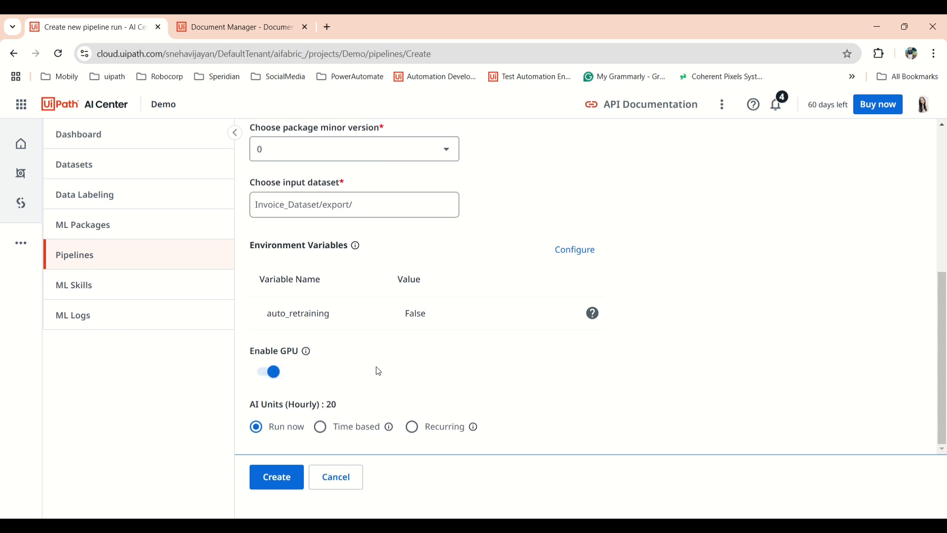
left_click(275, 478)
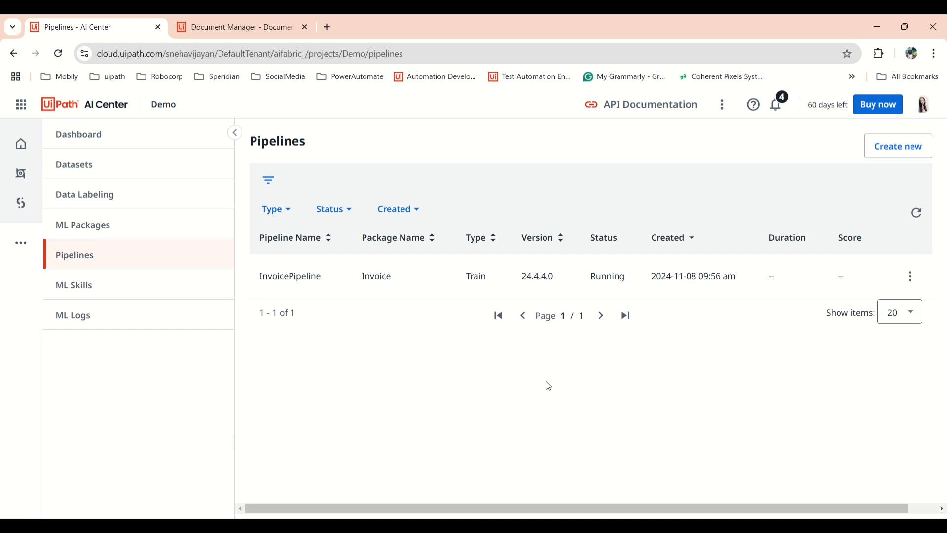
Refresh the pipelines list repeatedly to follow InvoicePipeline's status, checking the ML skill's deployment status in between
left_click(923, 214)
triple_click(923, 214)
left_click(812, 372)
left_click(150, 292)
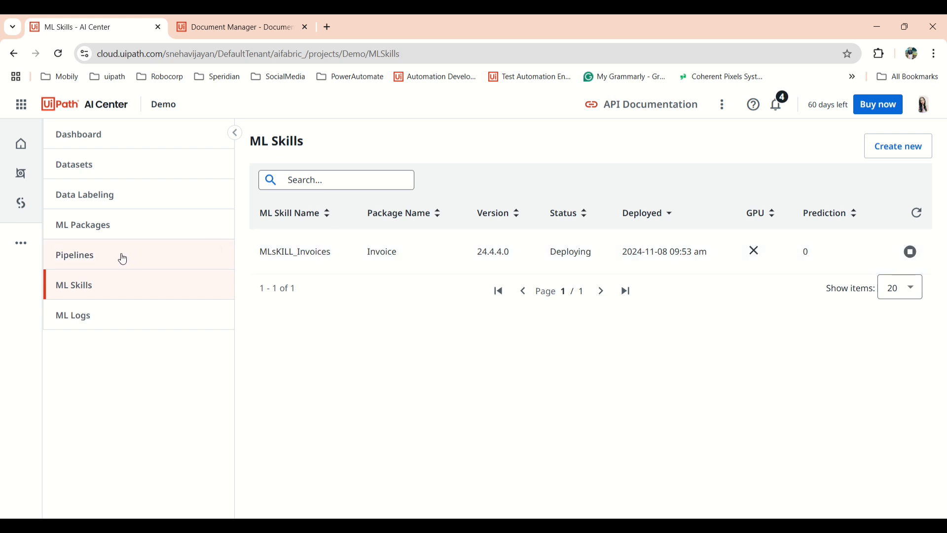
left_click(123, 259)
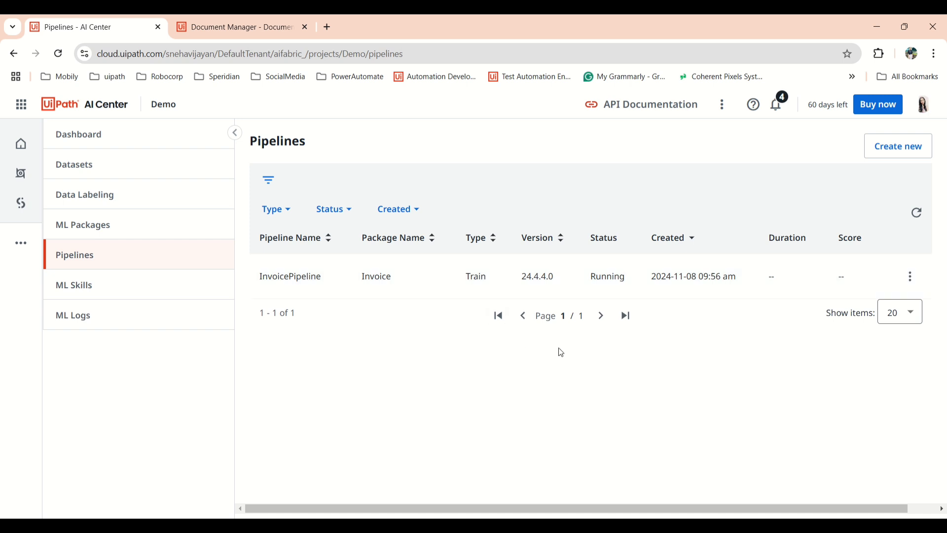
left_click(917, 215)
left_click(917, 210)
double_click(917, 211)
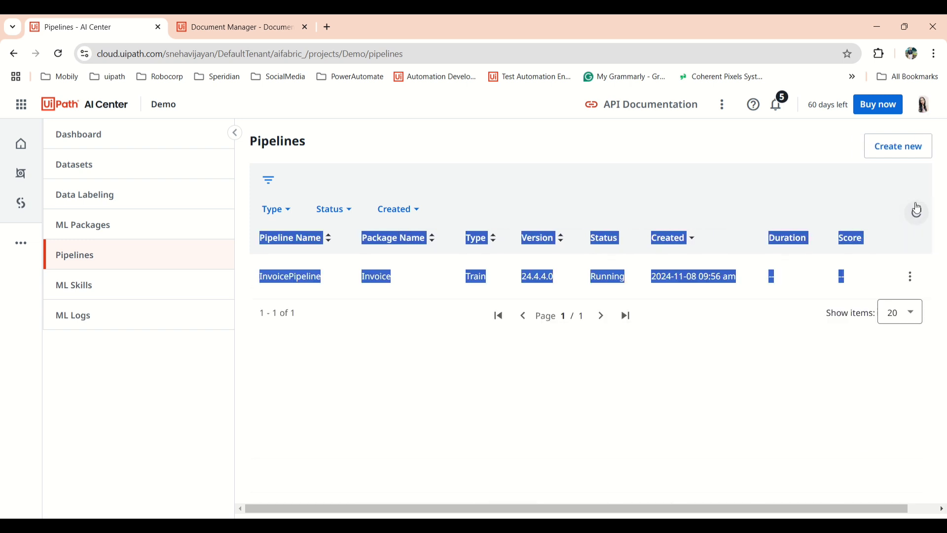
left_click(748, 411)
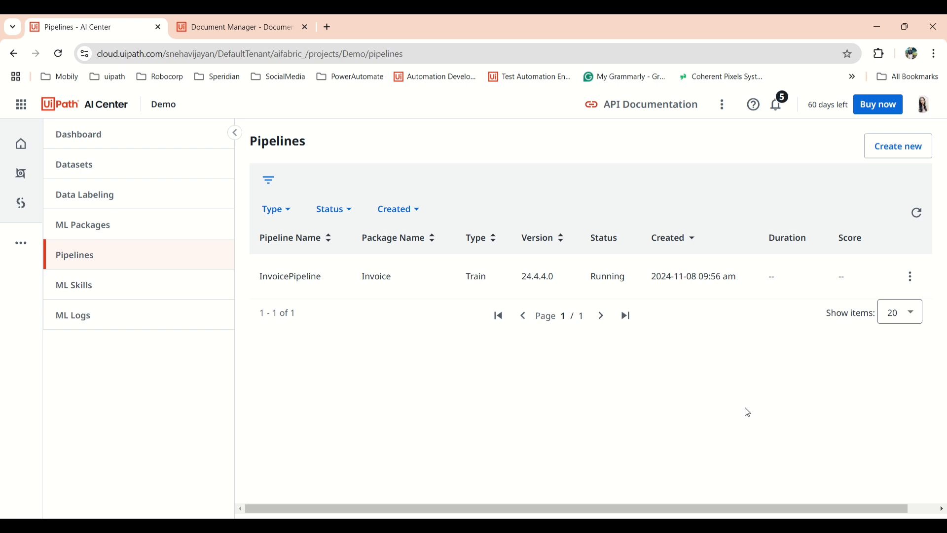
left_click(917, 215)
Open the MLsKILL_Invoices skill and examine its deployment details and package version history
left_click(182, 288)
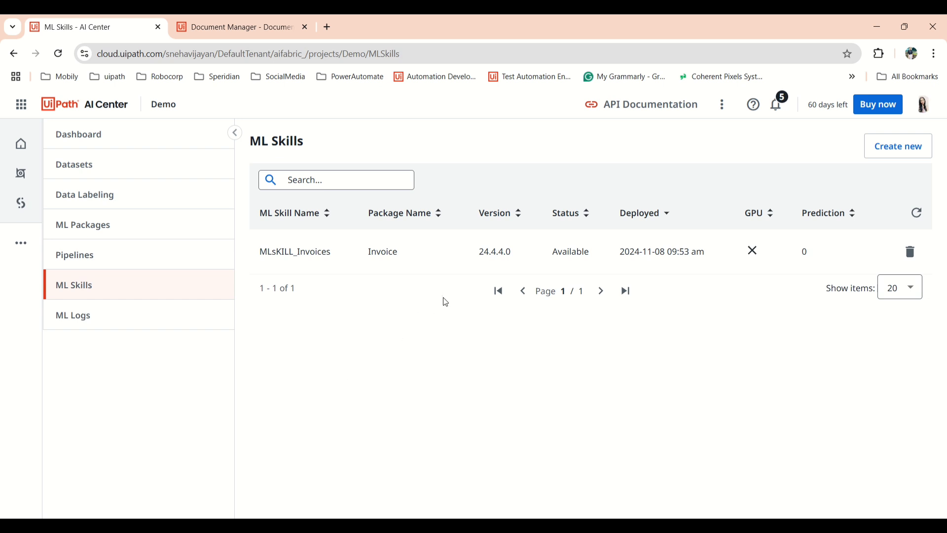
left_click(509, 248)
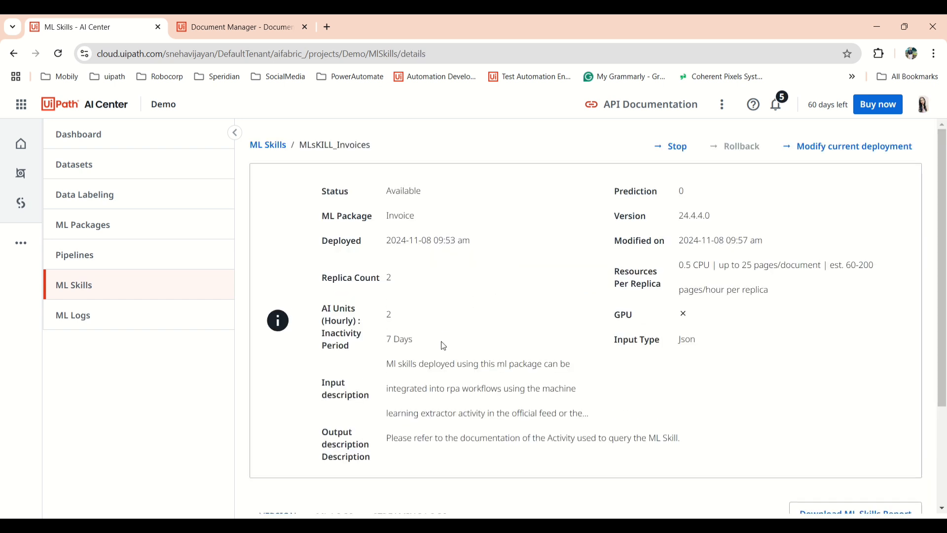
scroll(444, 345, "down", 1)
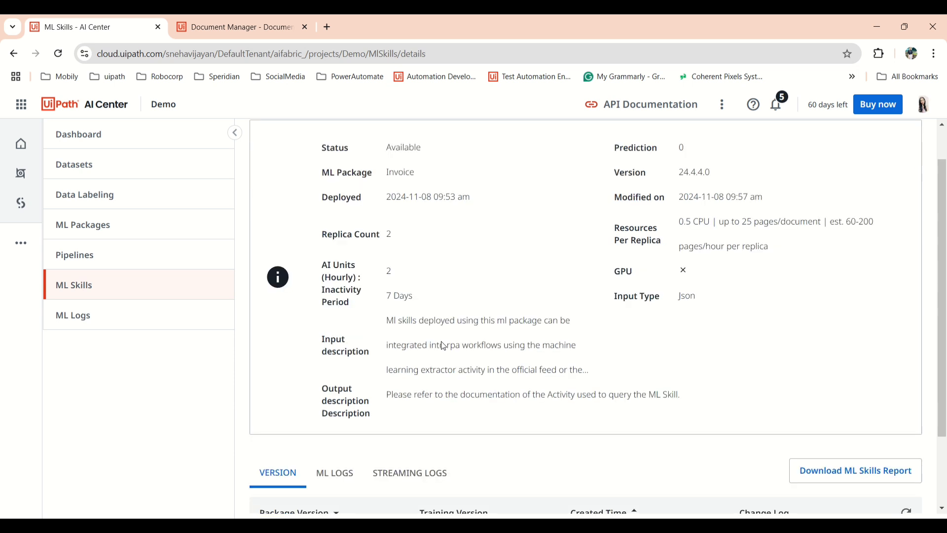
scroll(444, 345, "up", 1)
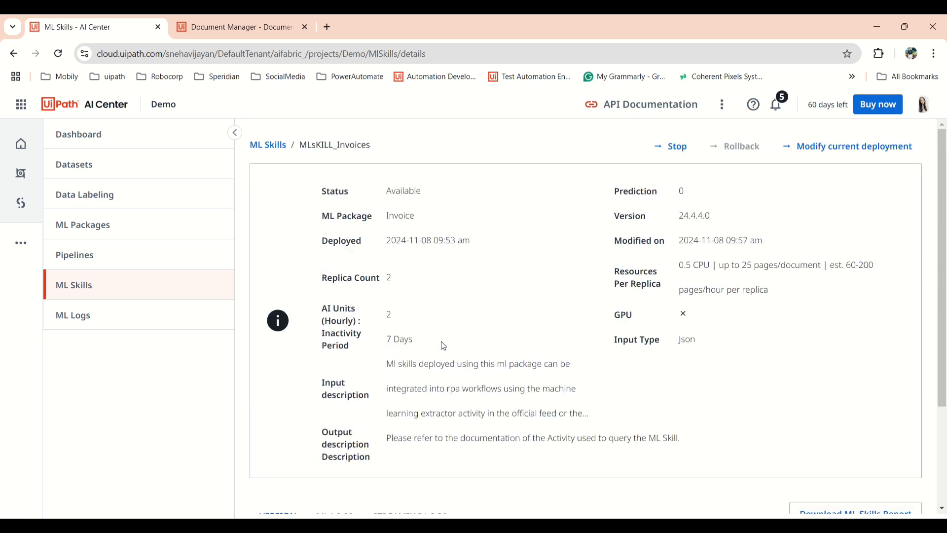
scroll(443, 346, "down", 3)
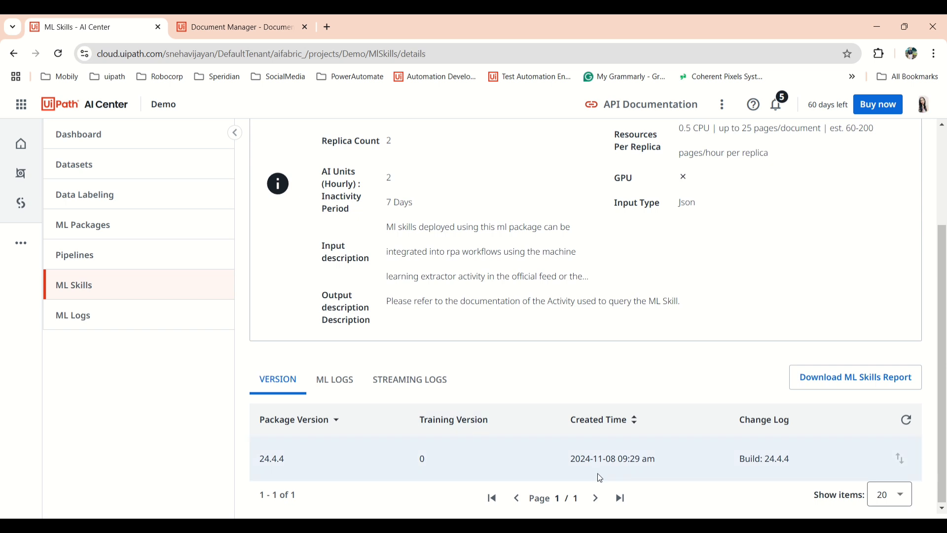
double_click(573, 463)
left_click(619, 342)
scroll(552, 268, "up", 3)
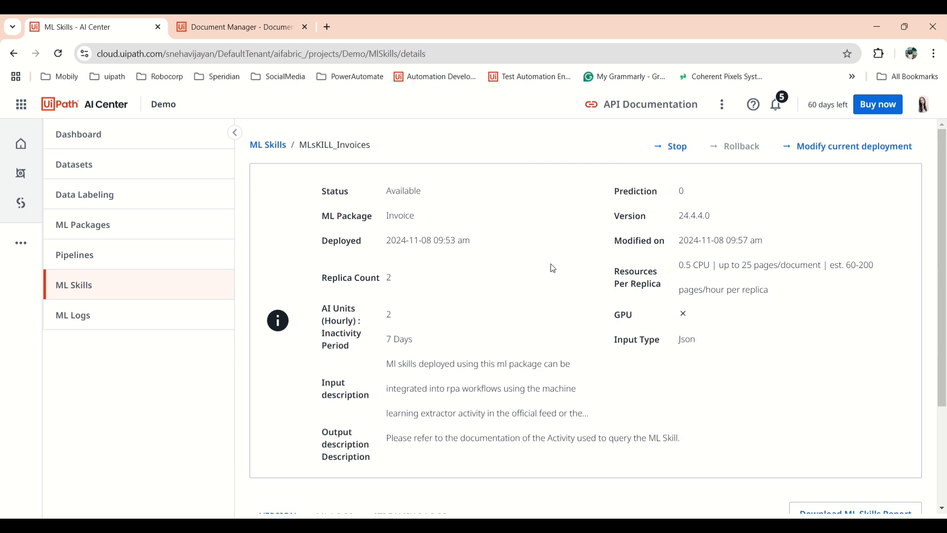
scroll(553, 269, "down", 3)
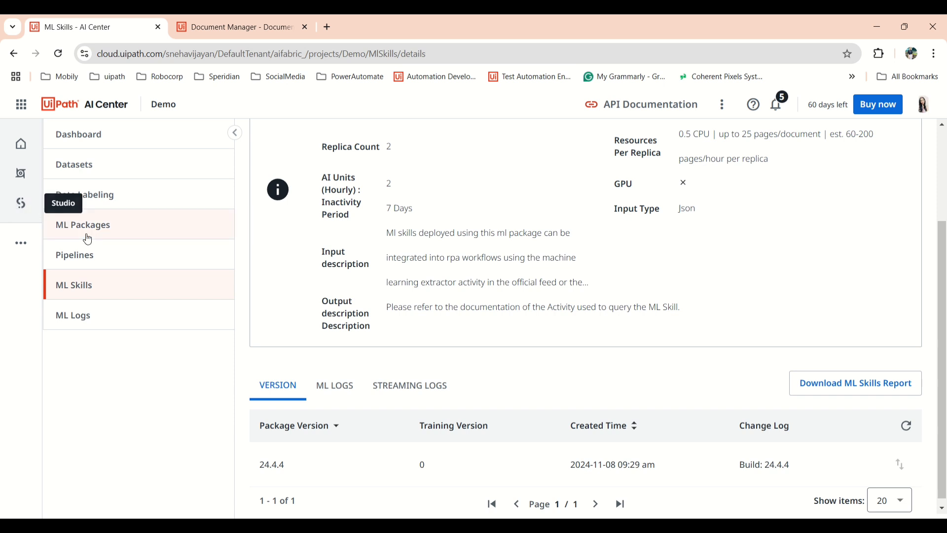
Recheck the InvoicePipeline run and the ML skill status, and view the actions available for the run
left_click(115, 255)
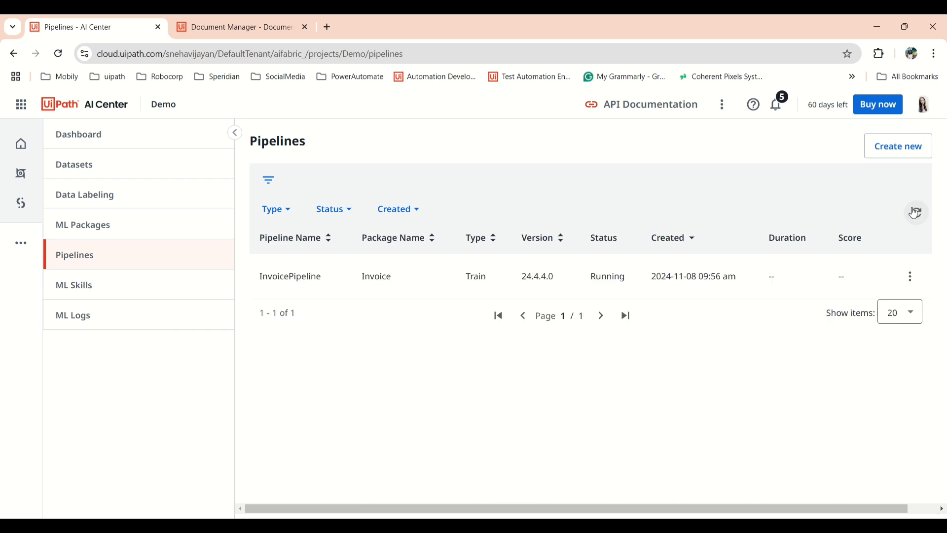
left_click(914, 213)
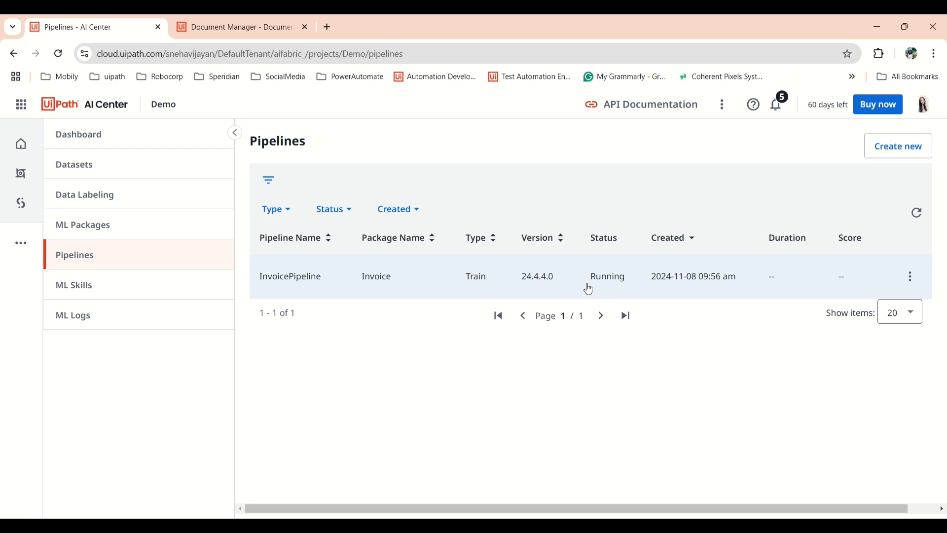
left_click(161, 296)
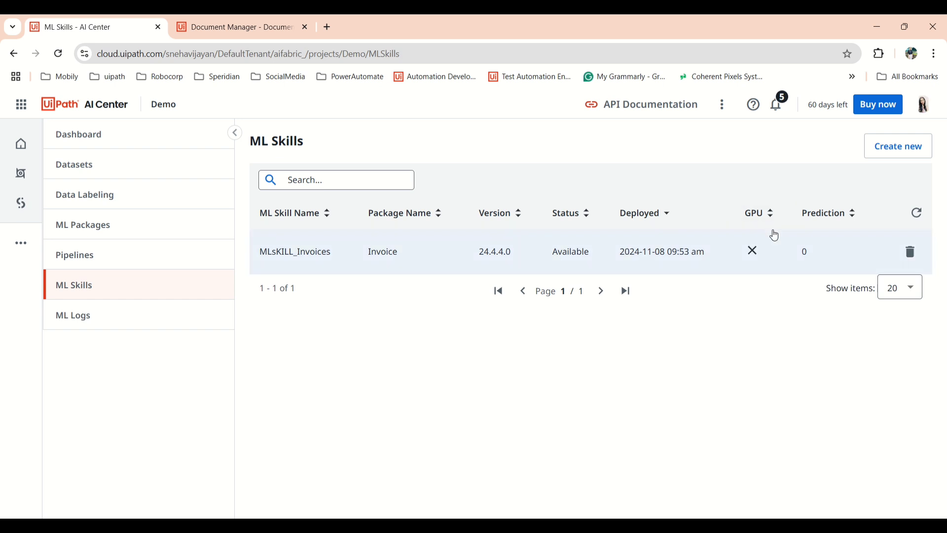
left_click(142, 259)
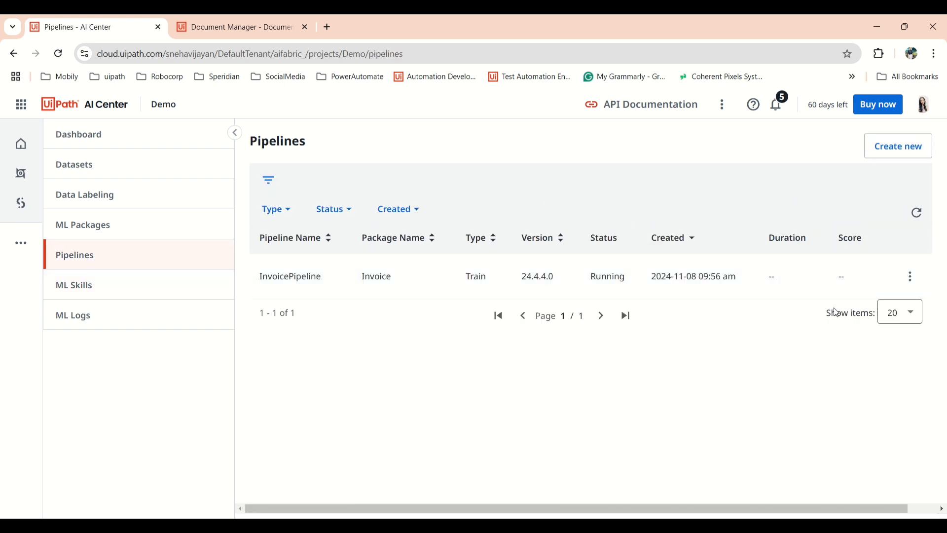
left_click(917, 223)
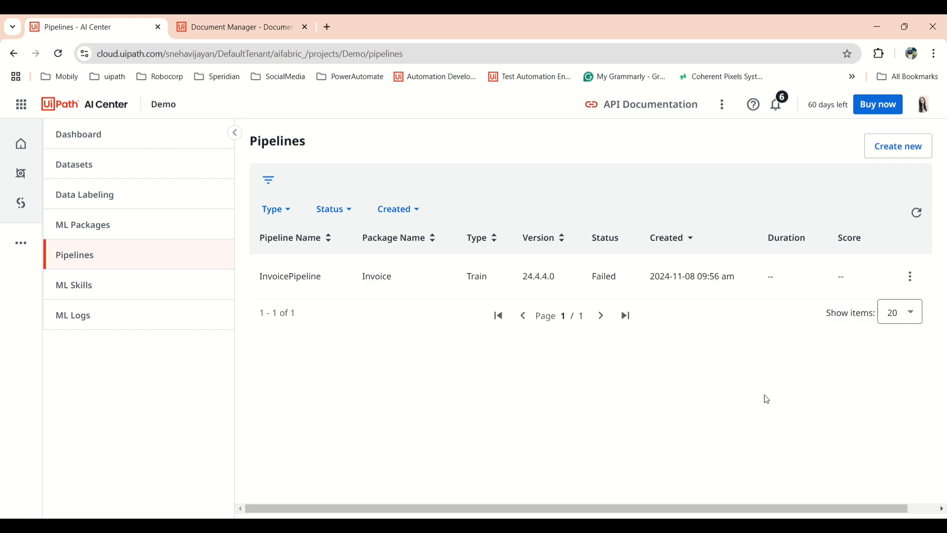
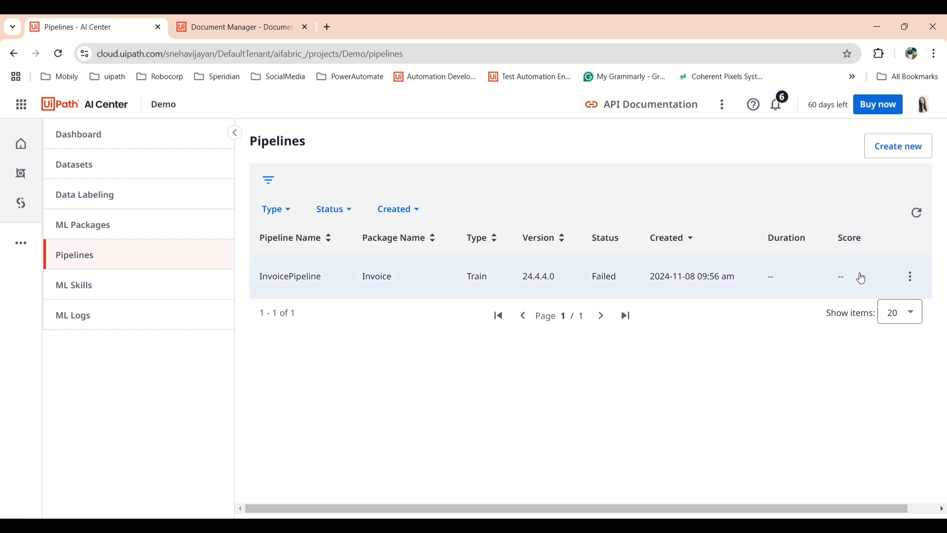
left_click(919, 220)
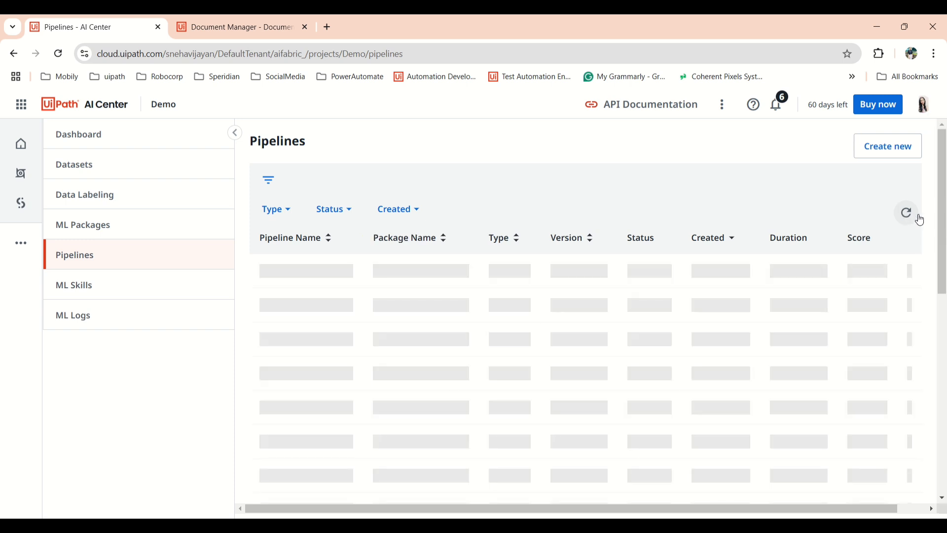
left_click(919, 219)
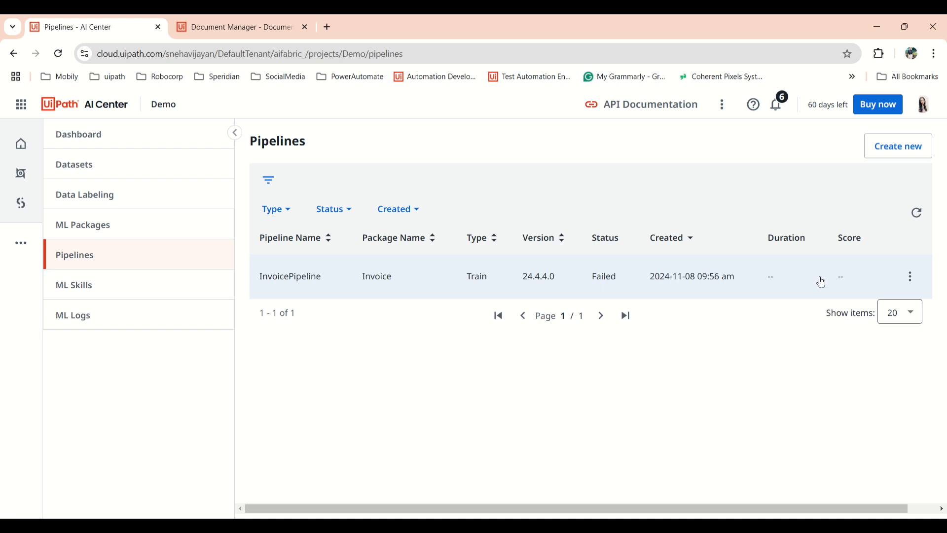
left_click(910, 276)
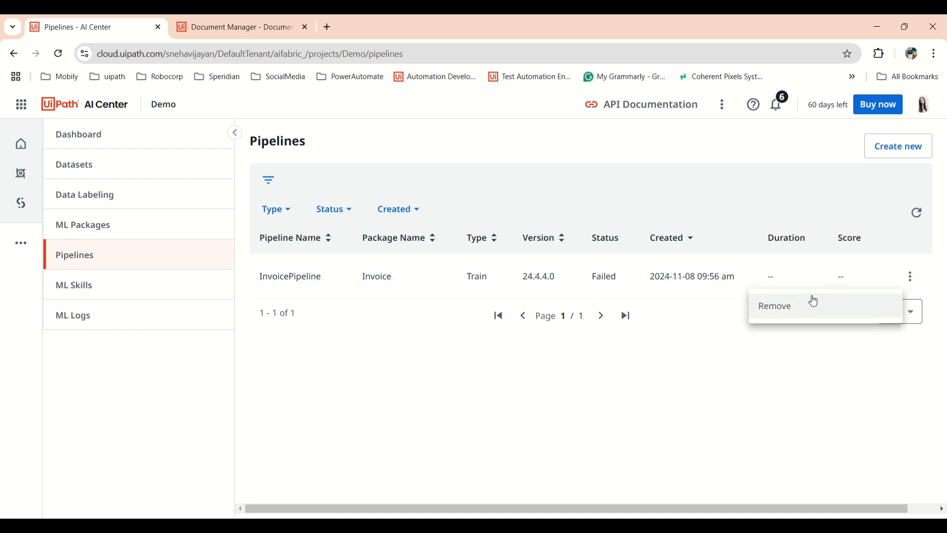
left_click(705, 389)
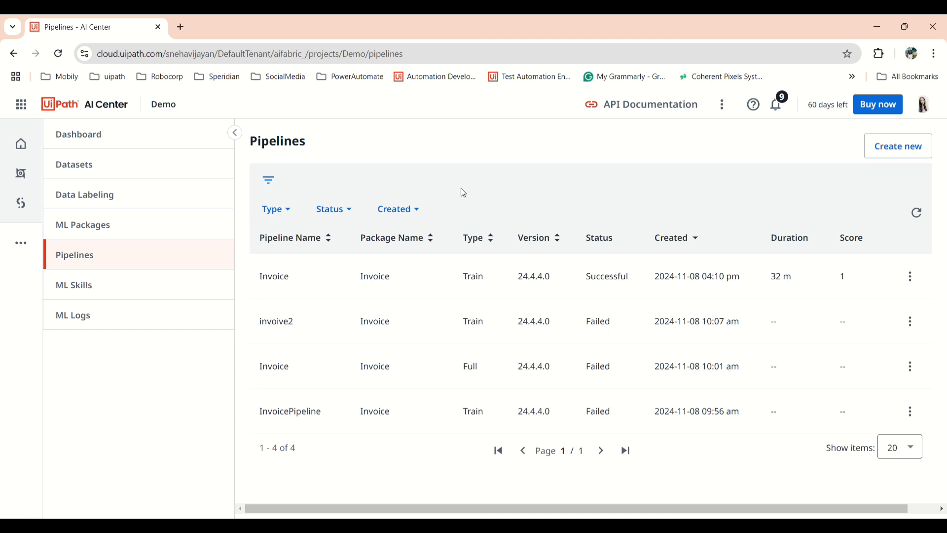
View the details of the most recent Invoice train run and return to the pipelines list
left_click_drag(583, 281, 634, 282)
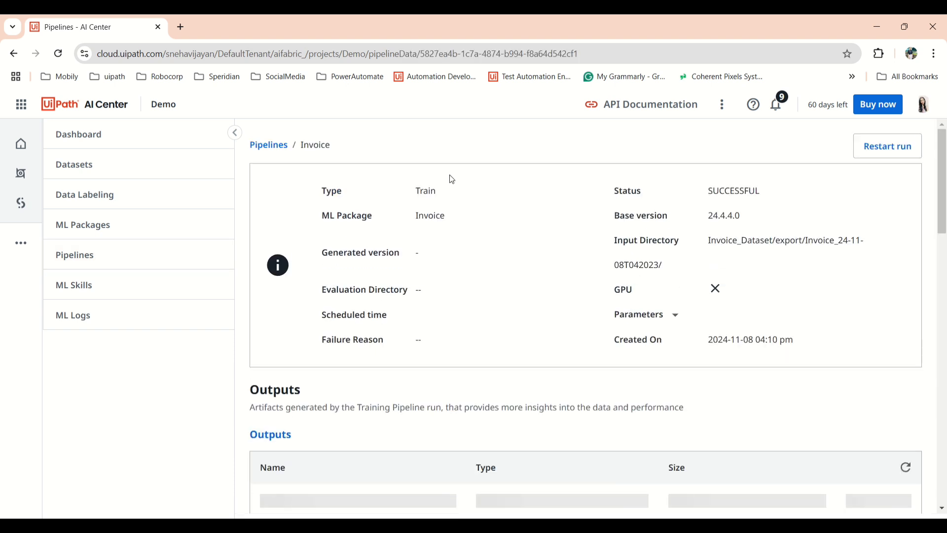
left_click(264, 144)
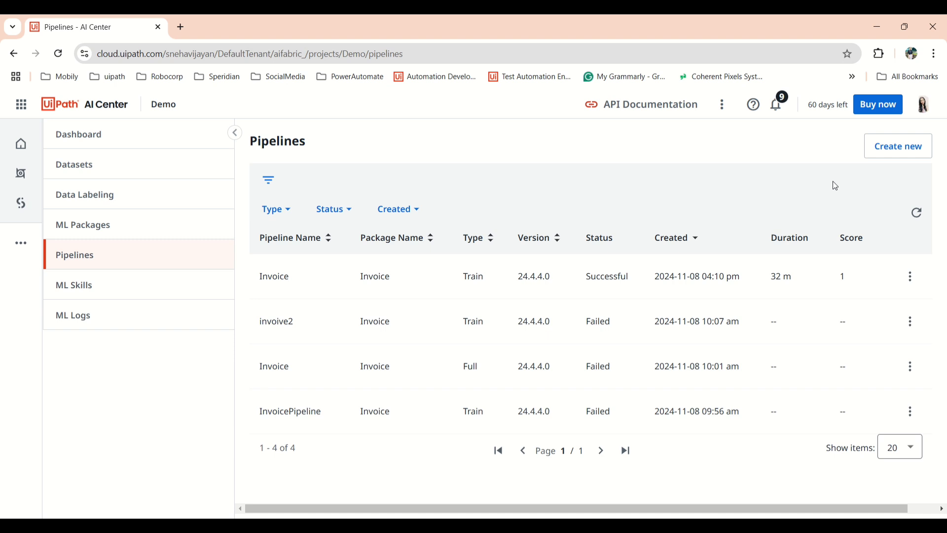
Start a new full pipeline run named Invoice and choose Invoice as its ML package
left_click(883, 152)
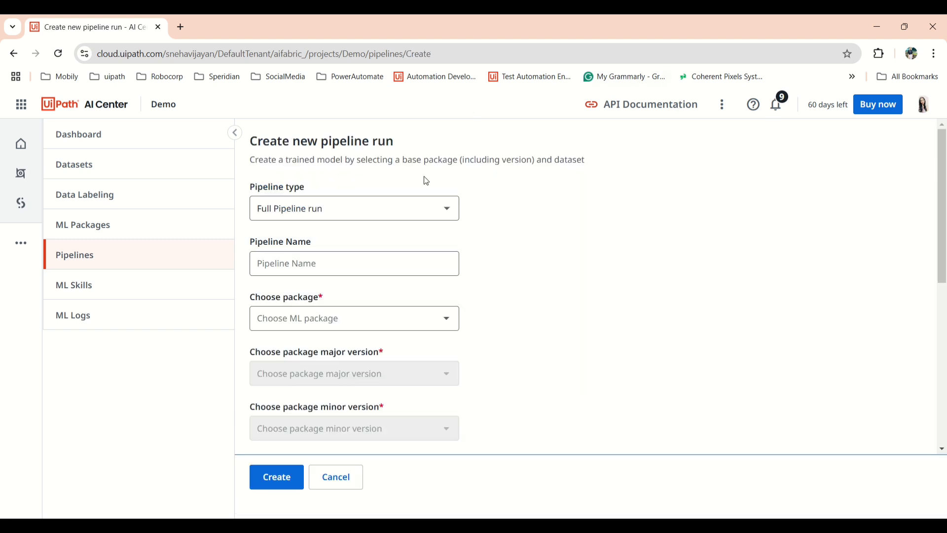
left_click(352, 271)
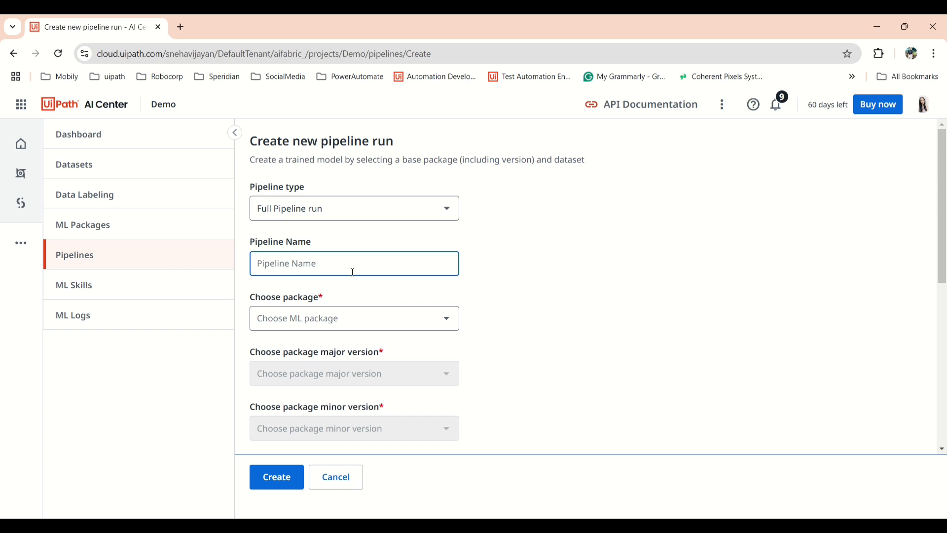
left_click(342, 297)
scroll(342, 297, "down", 1)
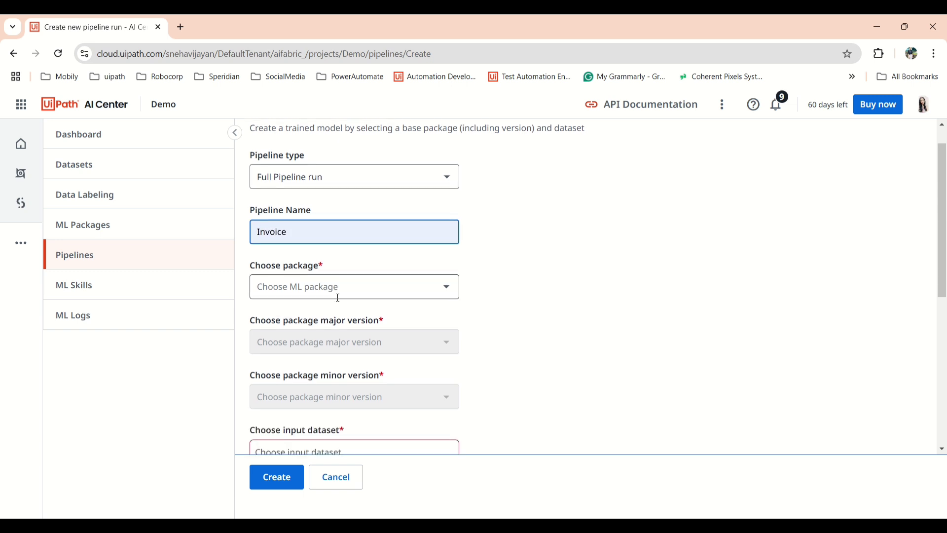
left_click(331, 289)
left_click(313, 319)
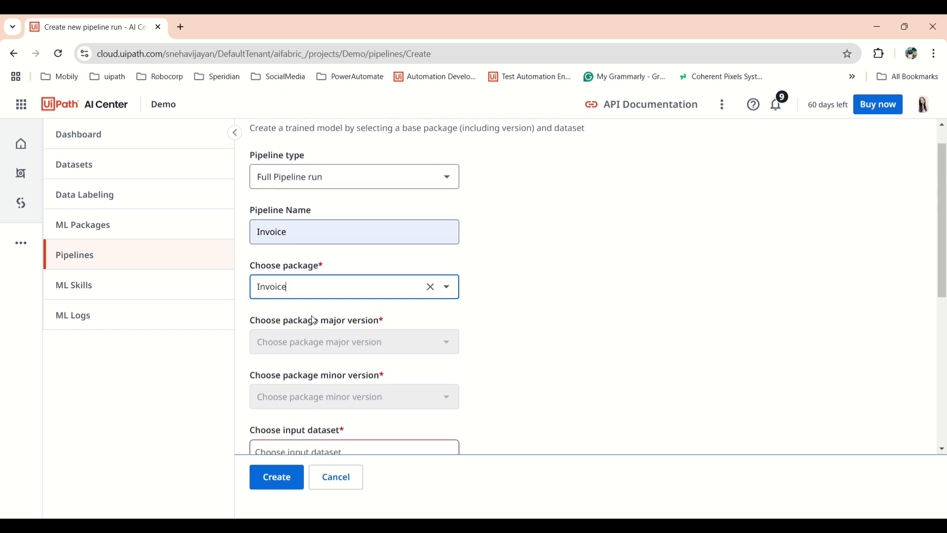
Set the package major version to 24.4.4 and the minor version to 1
left_click(314, 342)
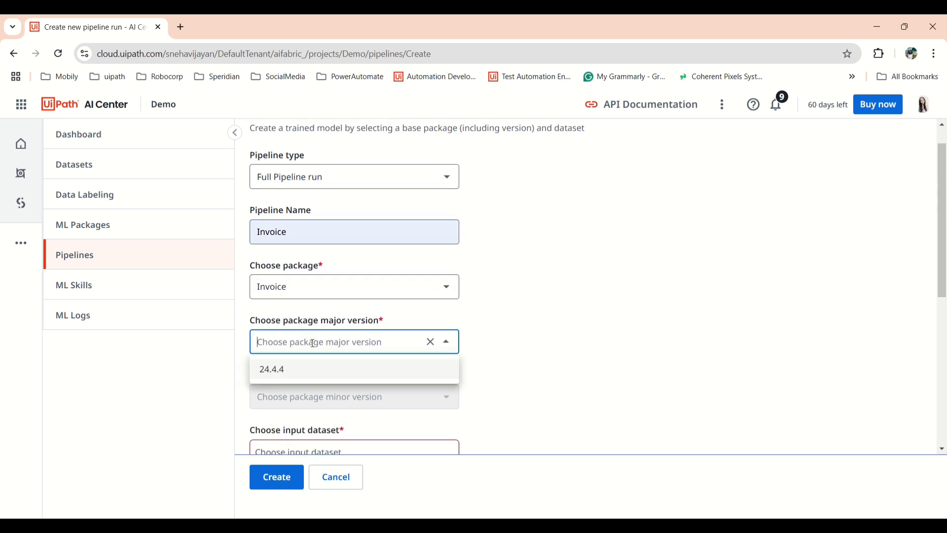
left_click(291, 370)
scroll(309, 365, "down", 2)
left_click(321, 324)
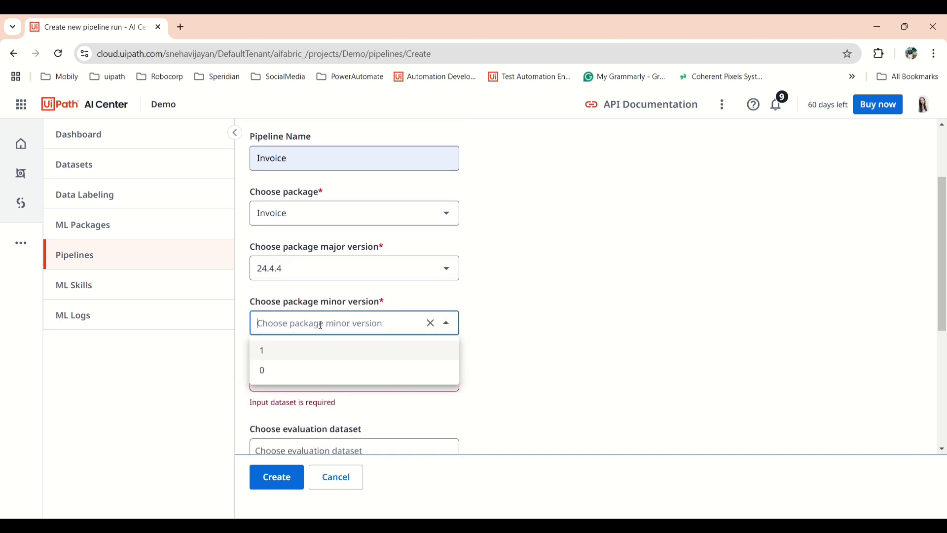
left_click(266, 354)
scroll(321, 355, "down", 1)
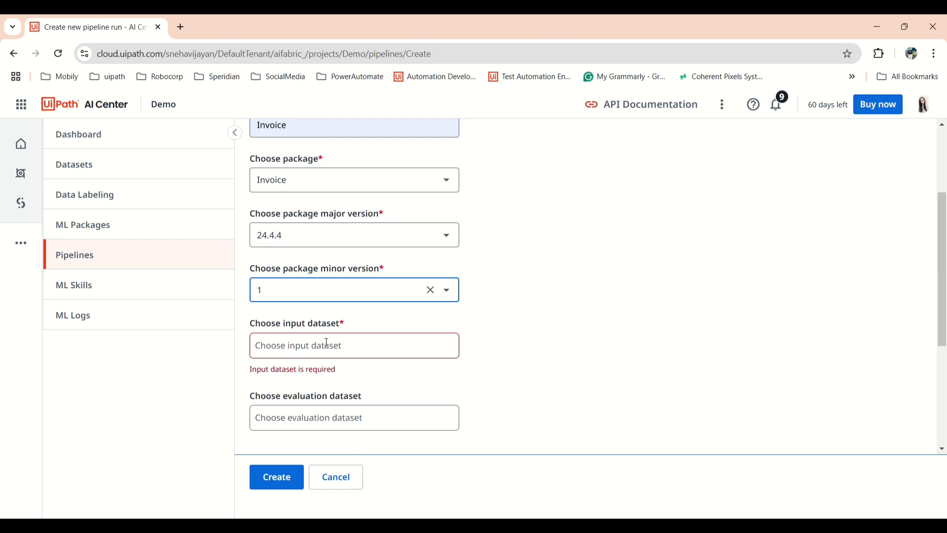
Choose Invoice_Dataset/export/Invoice_24-11-08T042023 as the input dataset and try to create the pipeline run
left_click(327, 343)
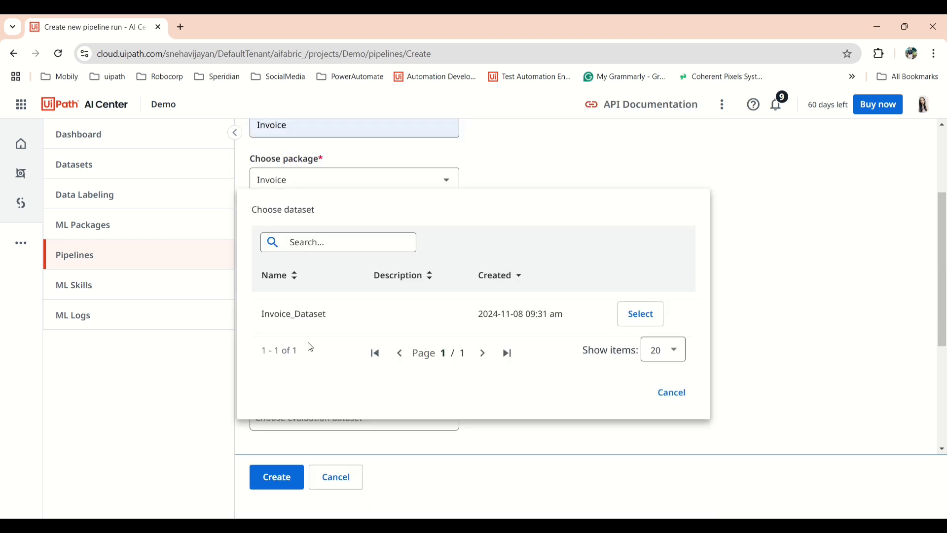
left_click(327, 318)
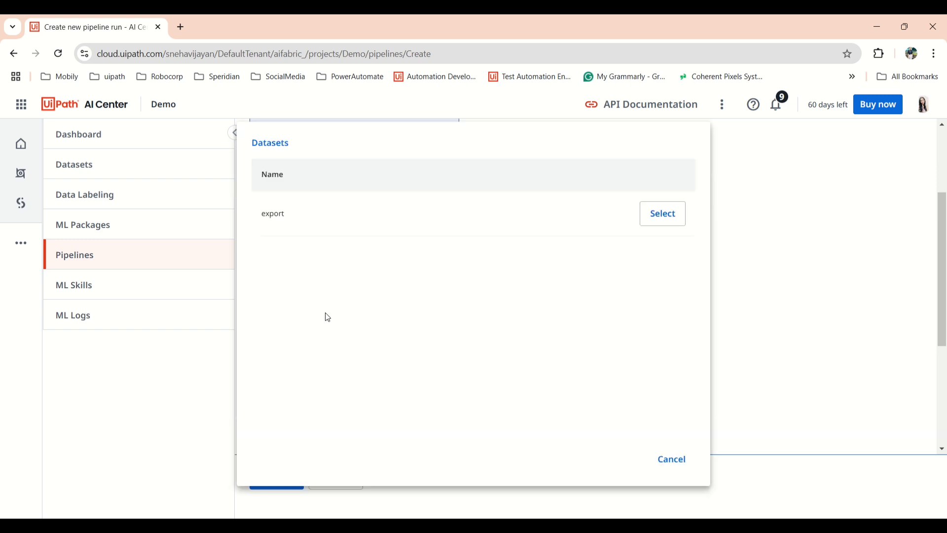
left_click(360, 229)
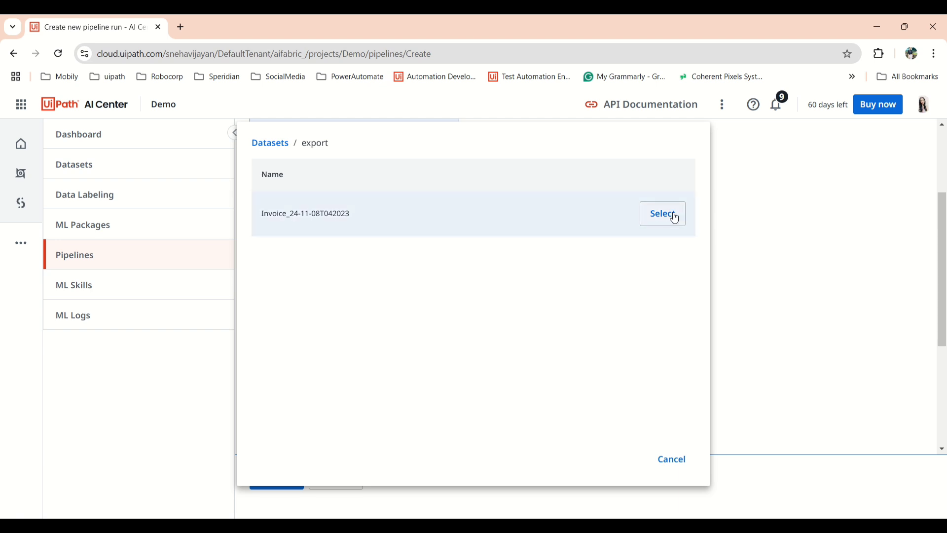
left_click(674, 215)
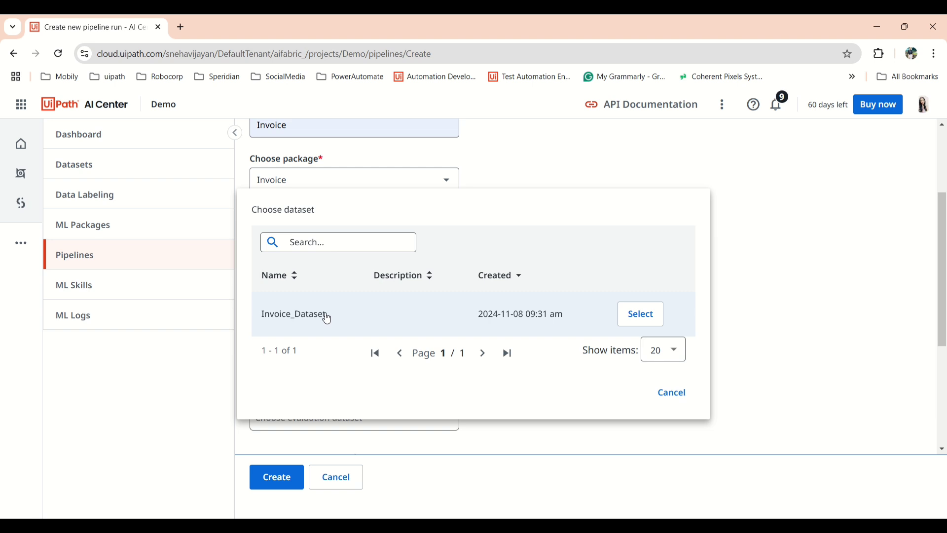
left_click(325, 315)
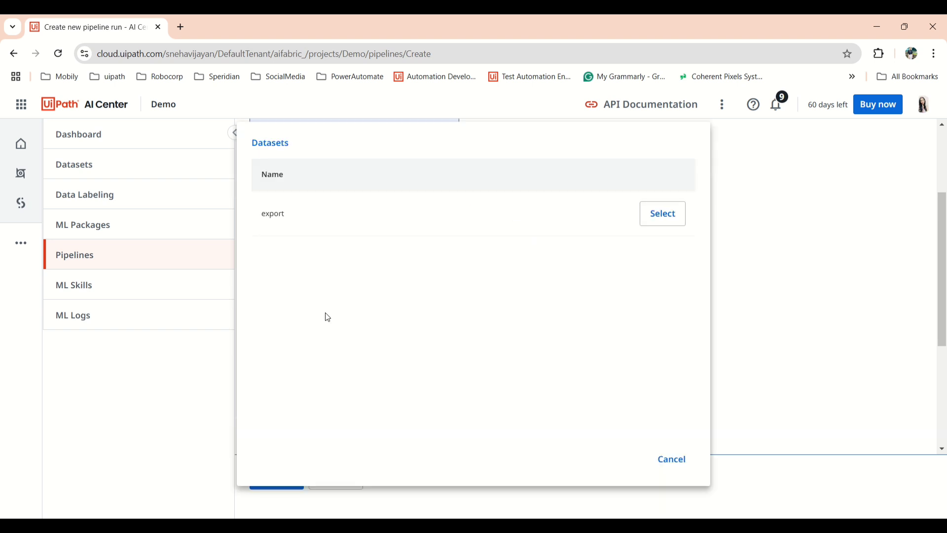
left_click(359, 226)
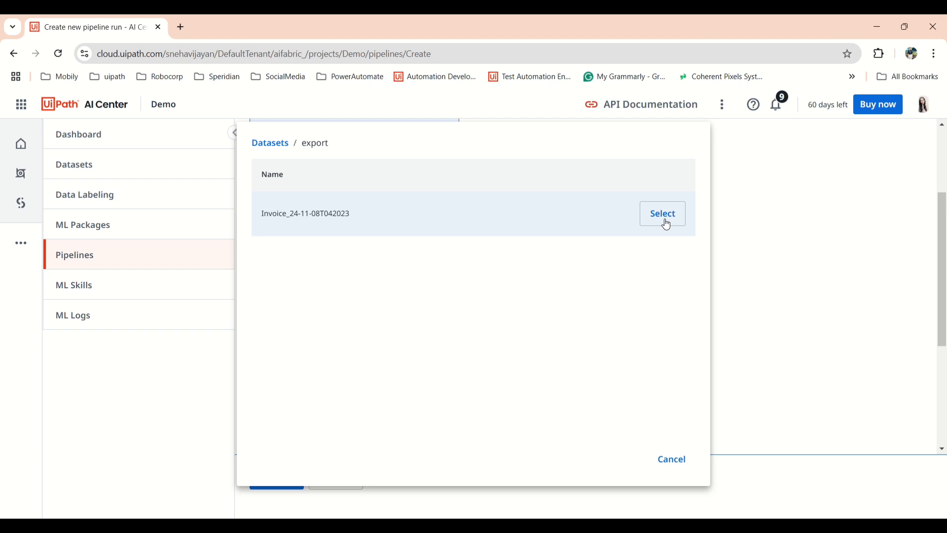
left_click(662, 214)
scroll(554, 319, "down", 3)
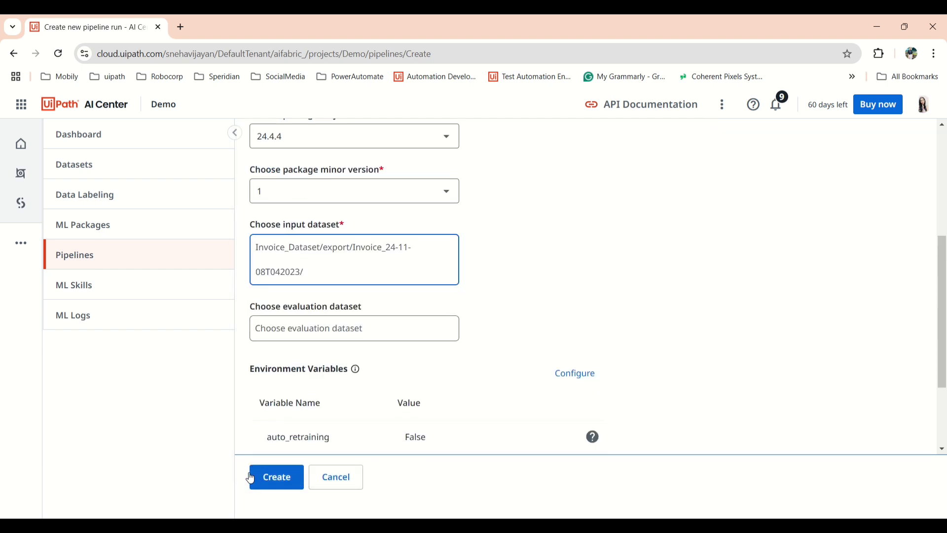
left_click(271, 476)
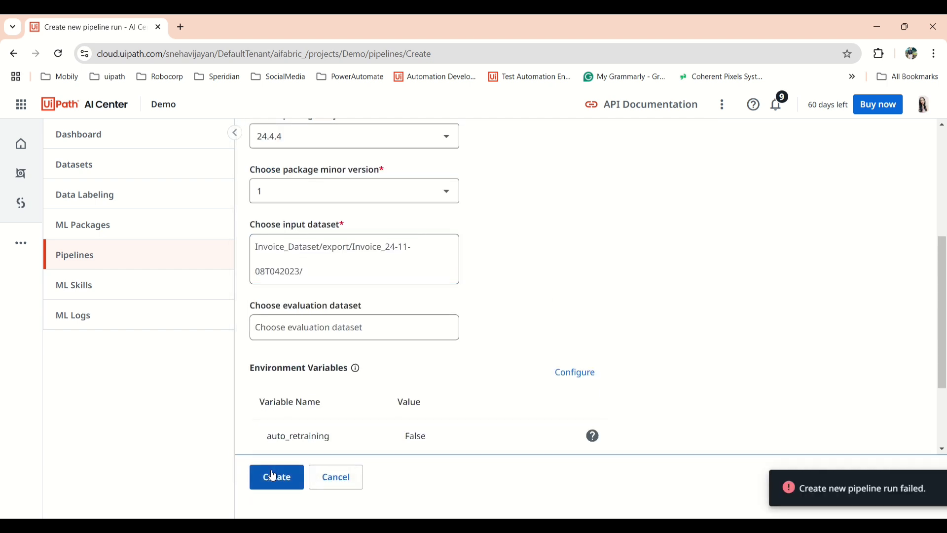
Rename the pipeline to Invoice3 and try again to create the run
scroll(496, 377, "up", 2)
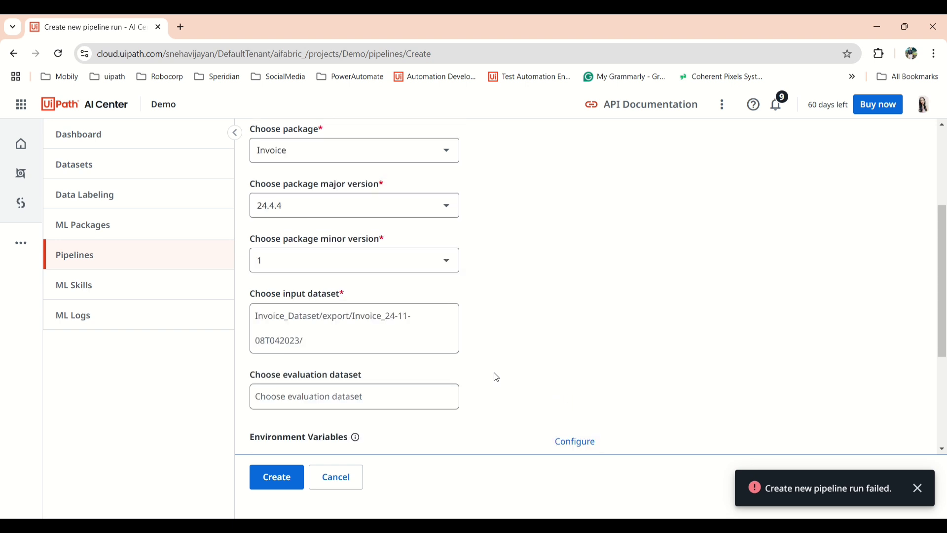
scroll(496, 377, "up", 3)
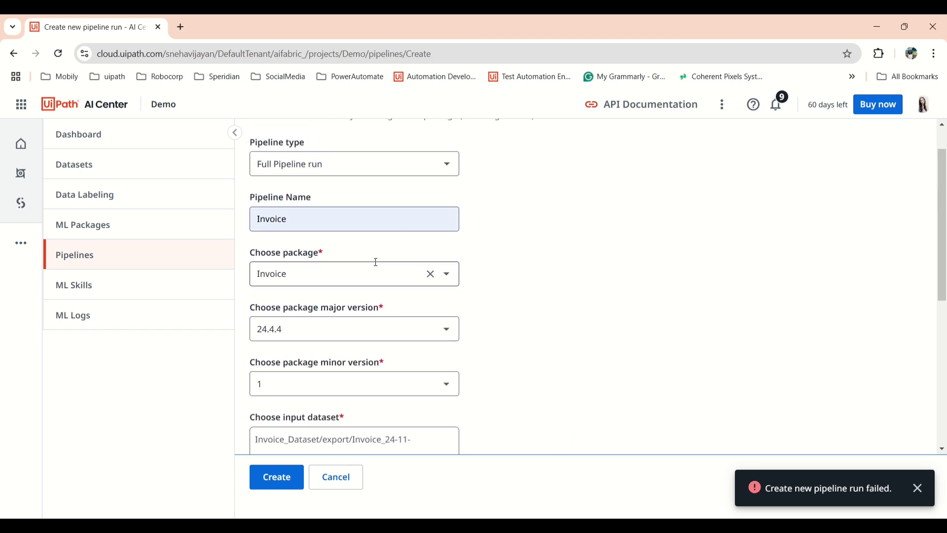
left_click(308, 221)
type("3")
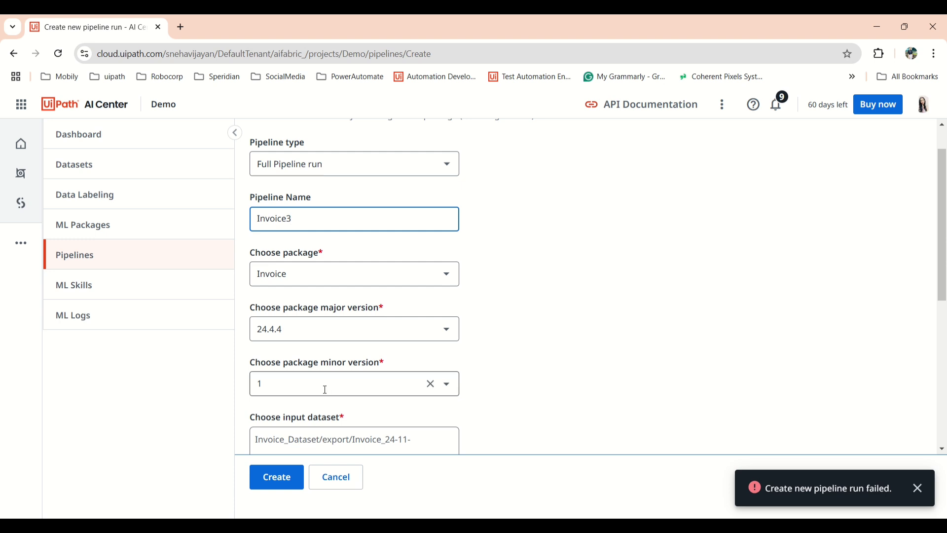
left_click(531, 334)
scroll(531, 334, "down", 6)
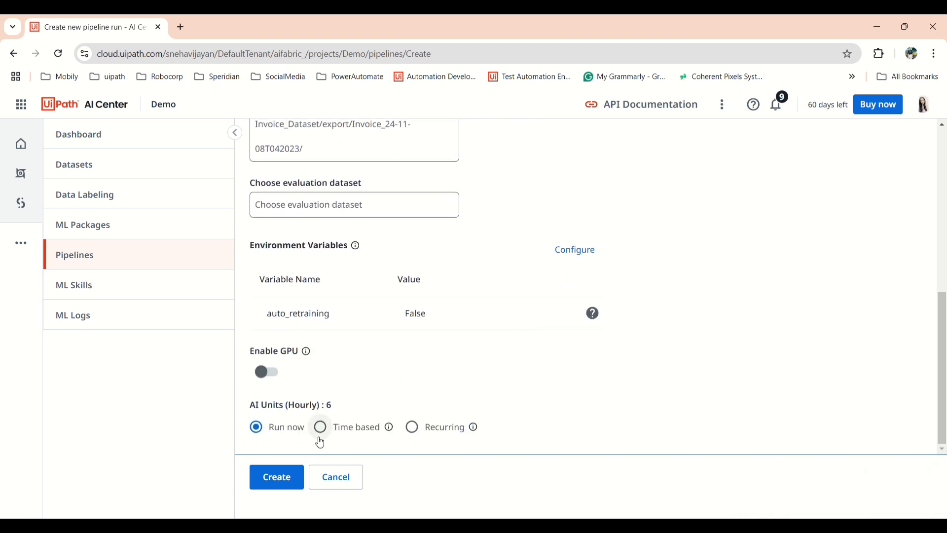
left_click(290, 482)
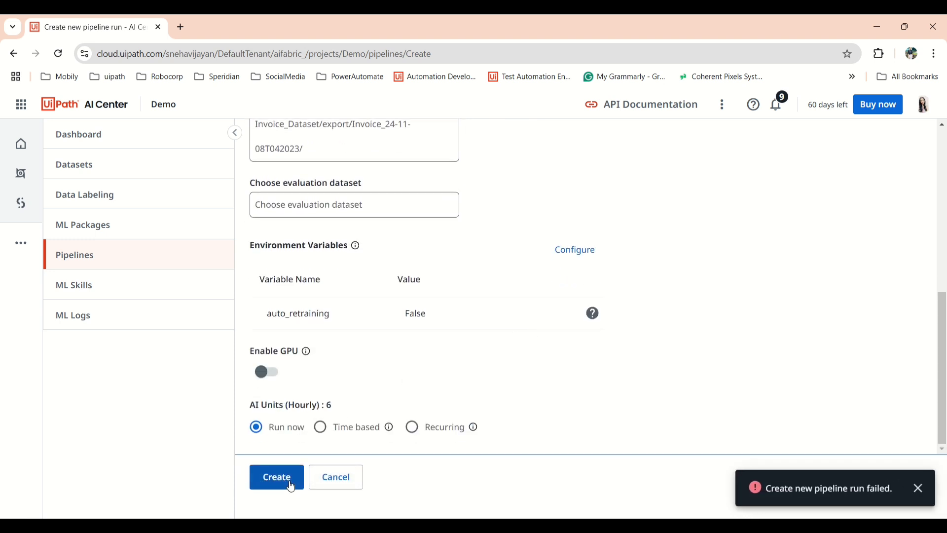
Choose the Invoice_24-11-08T042023 folder in Invoice_Dataset/export as the evaluation dataset
scroll(466, 400, "up", 2)
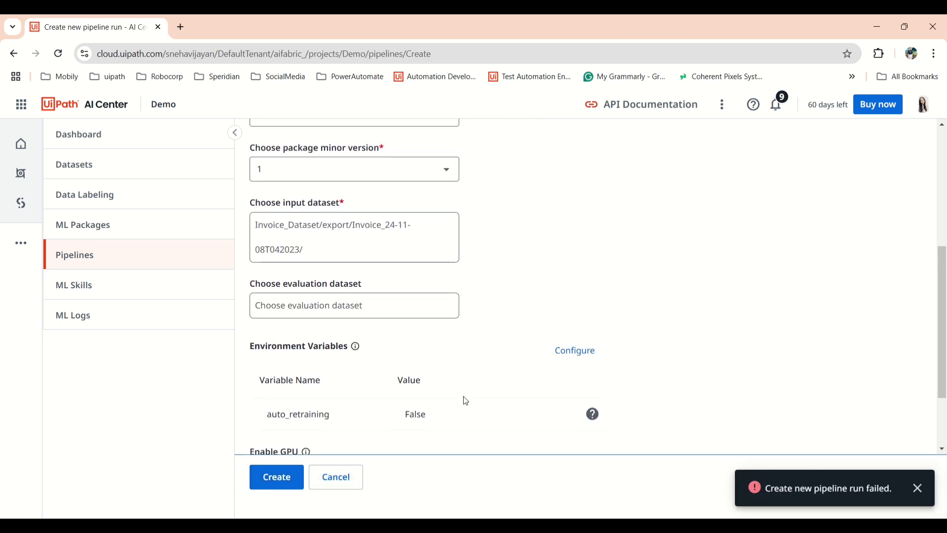
left_click(375, 311)
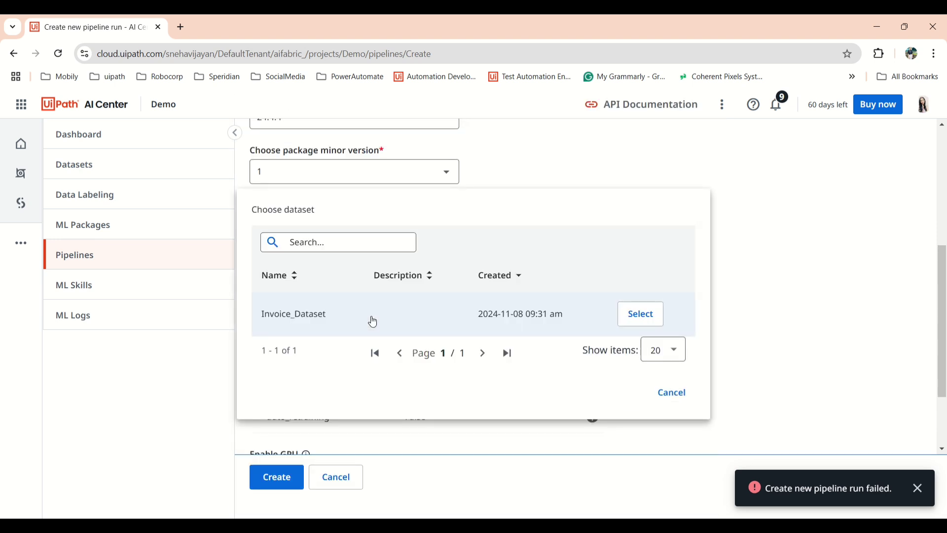
left_click(373, 320)
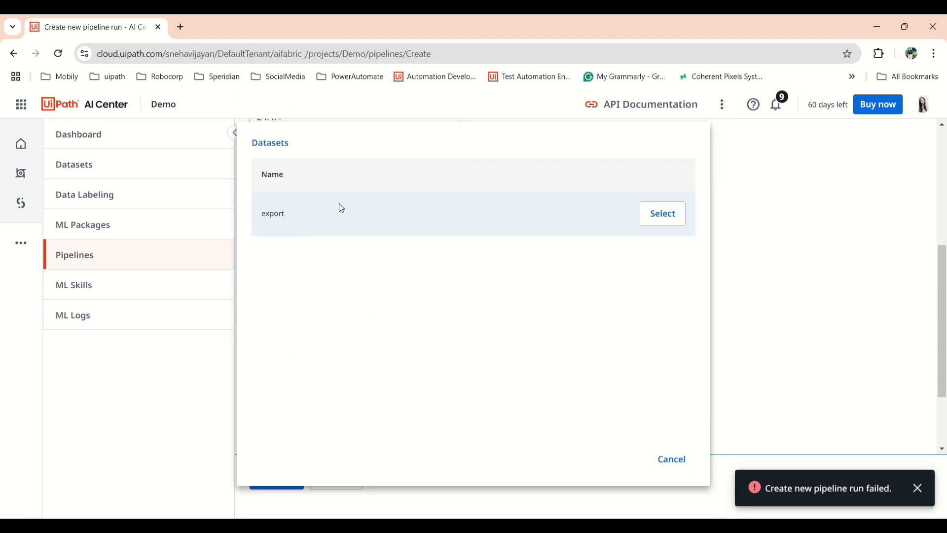
left_click(339, 206)
left_click(326, 228)
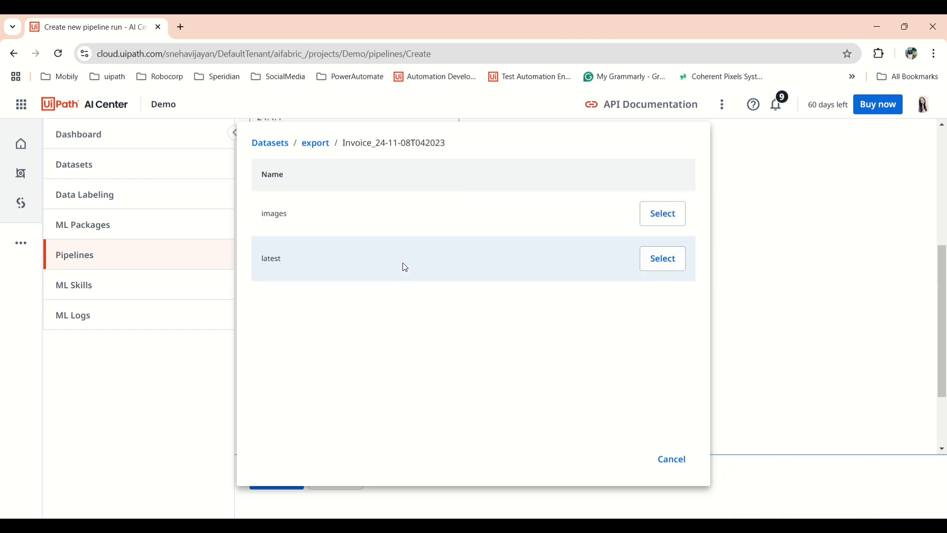
left_click(327, 143)
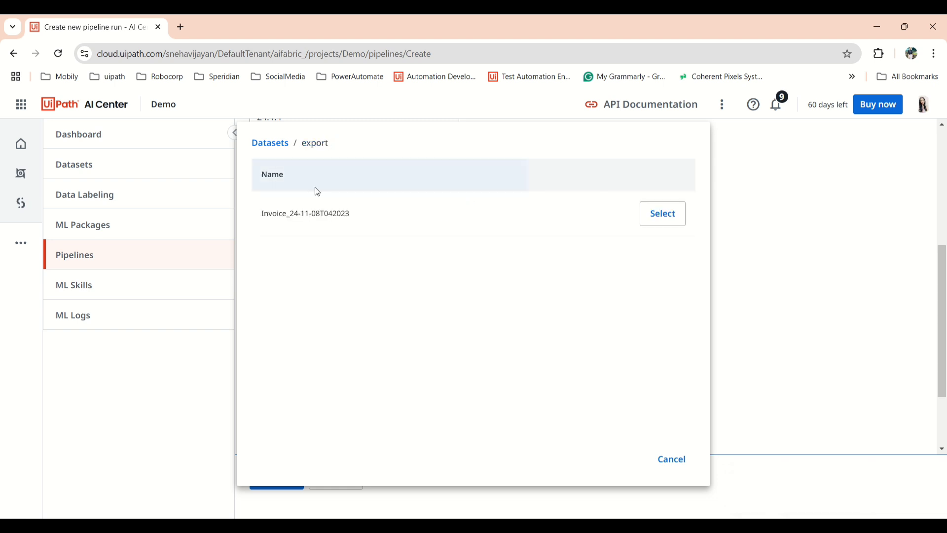
left_click(350, 206)
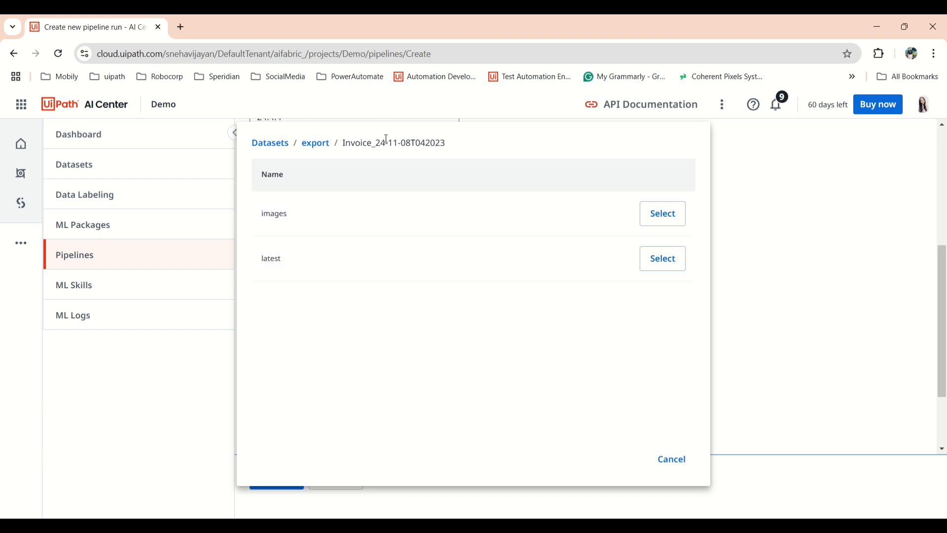
left_click(315, 143)
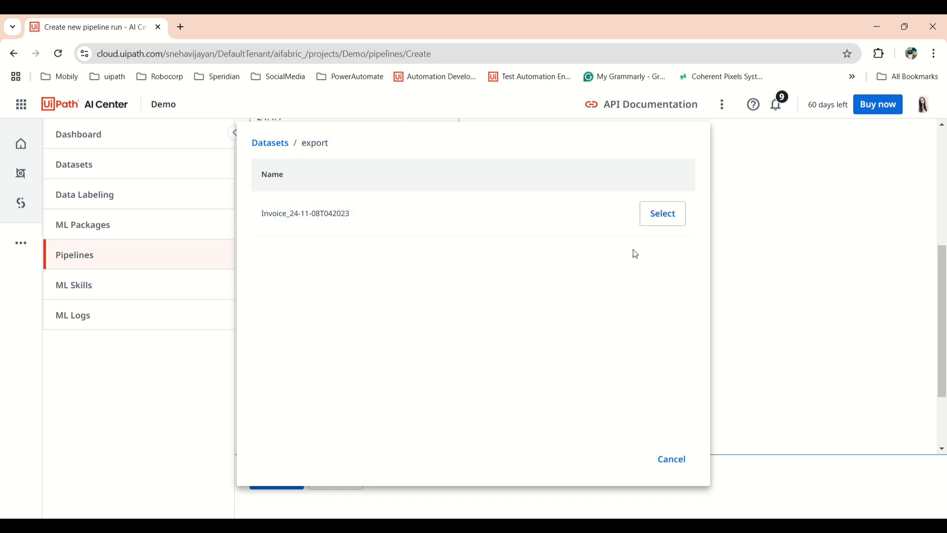
left_click(662, 224)
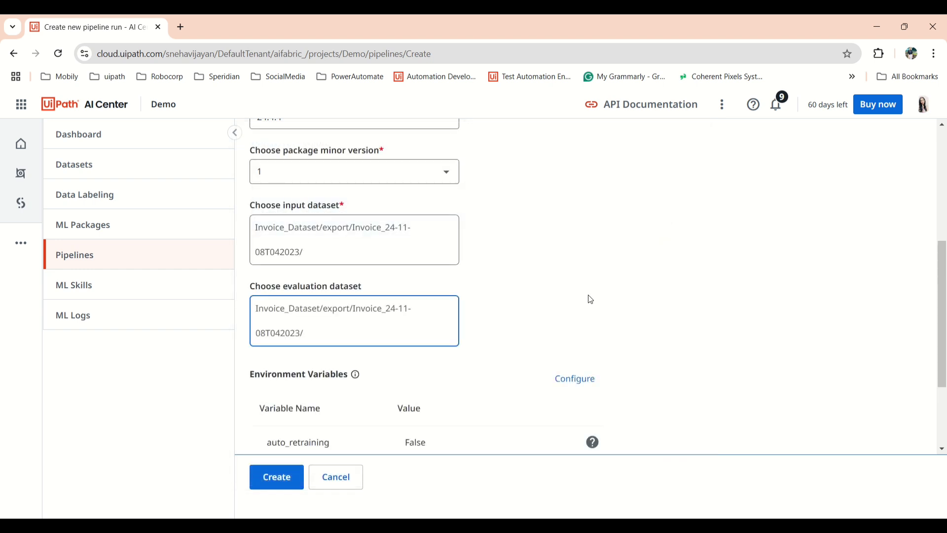
Change the package minor version to 0 and create the Invoice3 pipeline run
scroll(591, 299, "up", 3)
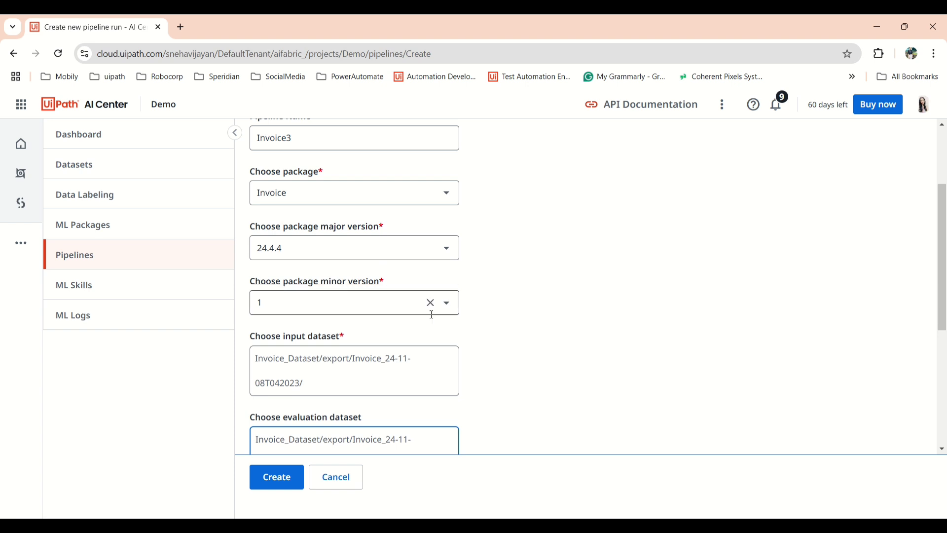
left_click(447, 307)
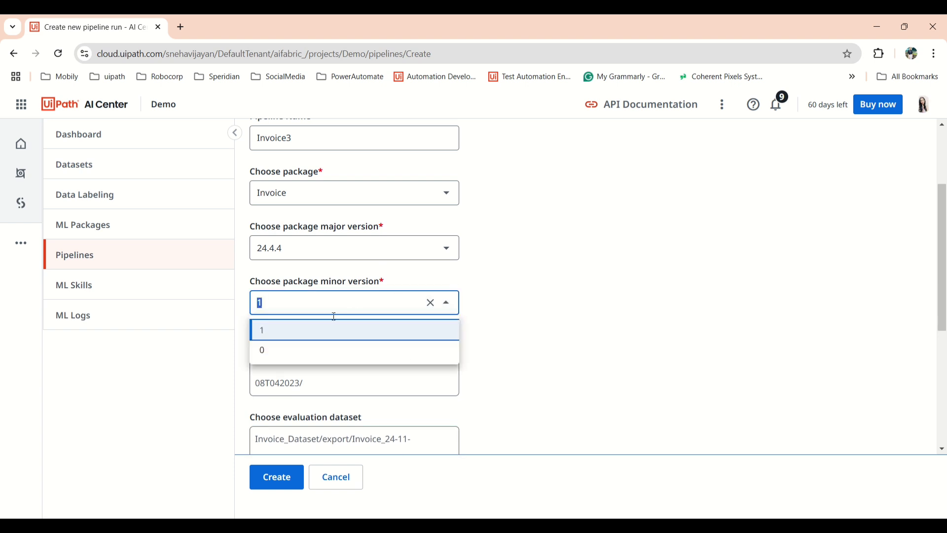
left_click(296, 352)
scroll(390, 352, "down", 4)
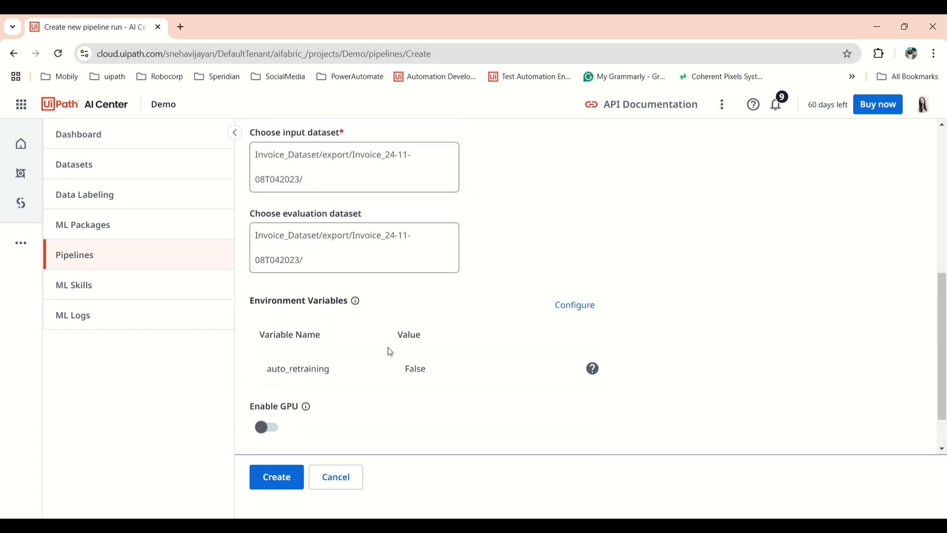
left_click(282, 478)
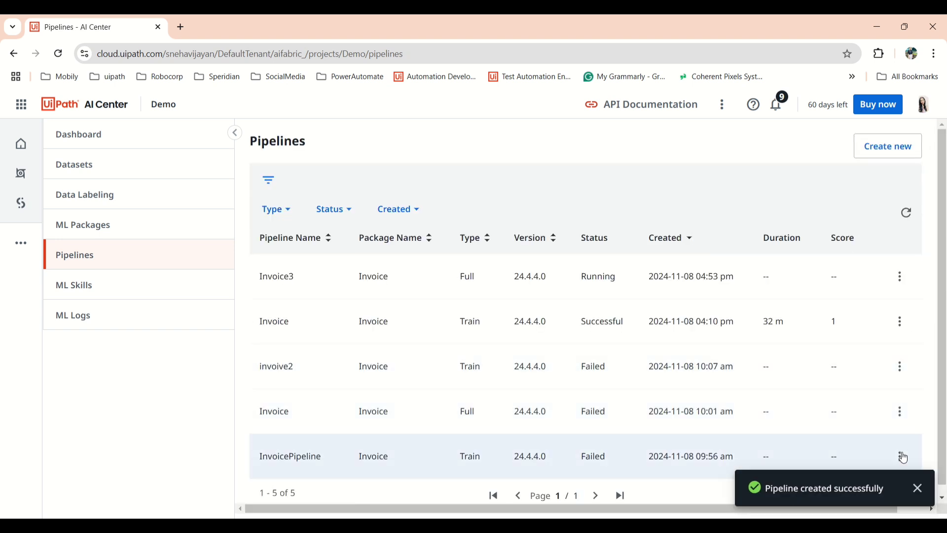
left_click(918, 495)
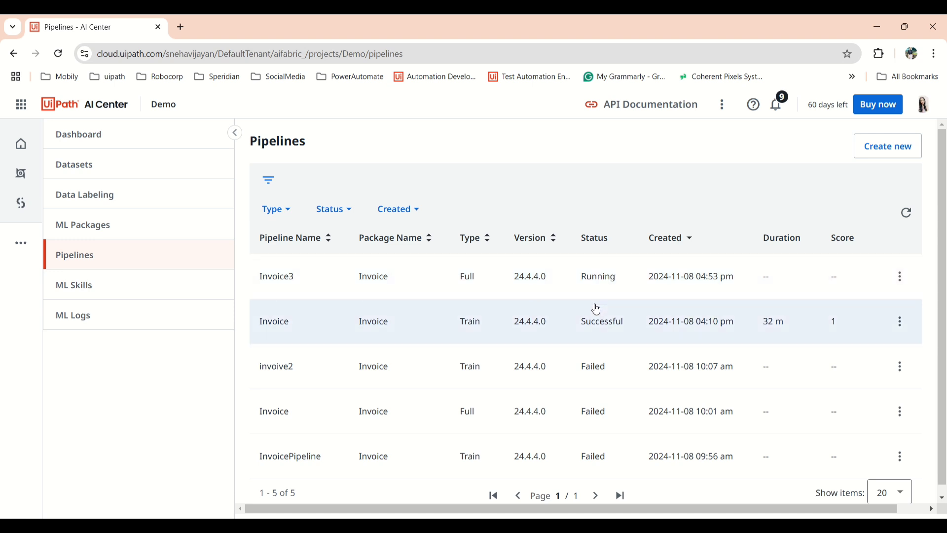
Refresh the pipelines list to check the Invoice3 run's status, and open the project's ML skills list
left_click(906, 217)
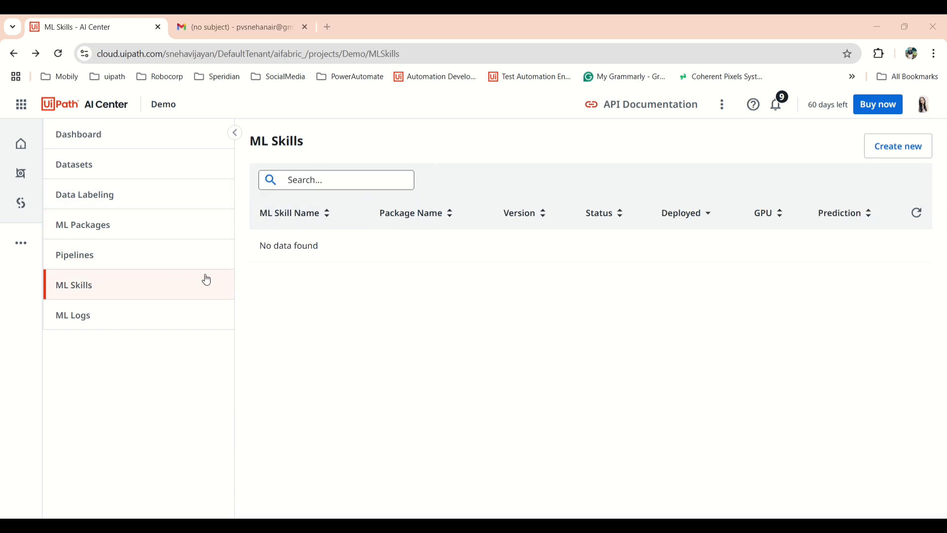
left_click(158, 293)
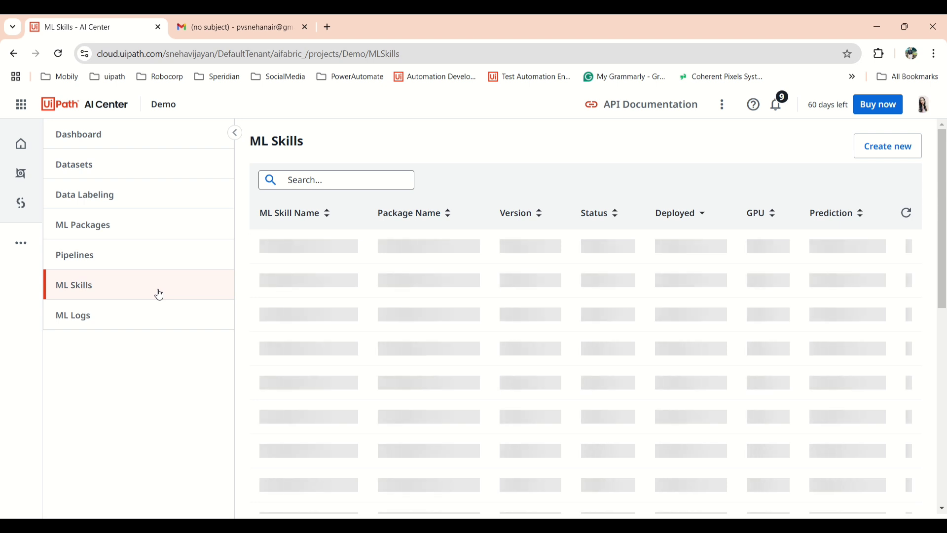
Start a new ML skill named invoice1 and choose the Invoice package for it
left_click(894, 152)
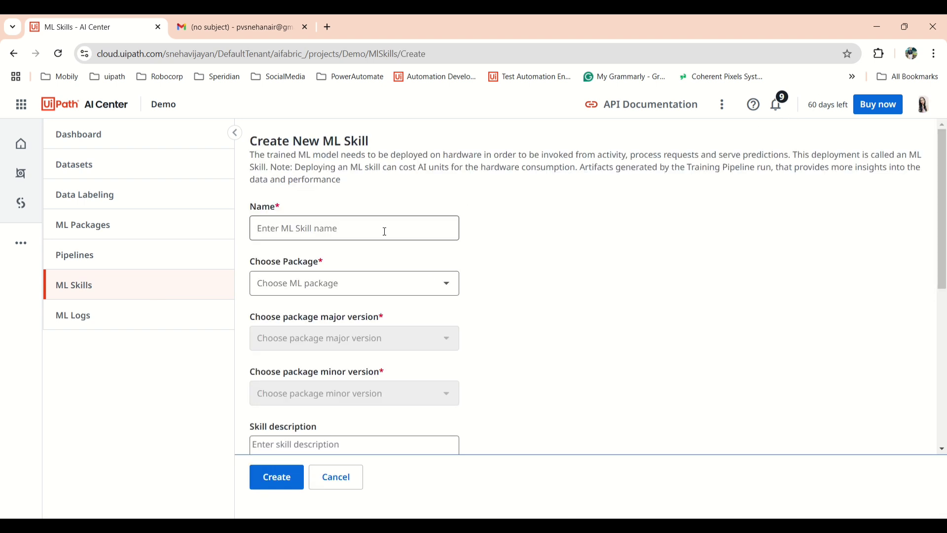
left_click(380, 237)
type("inv")
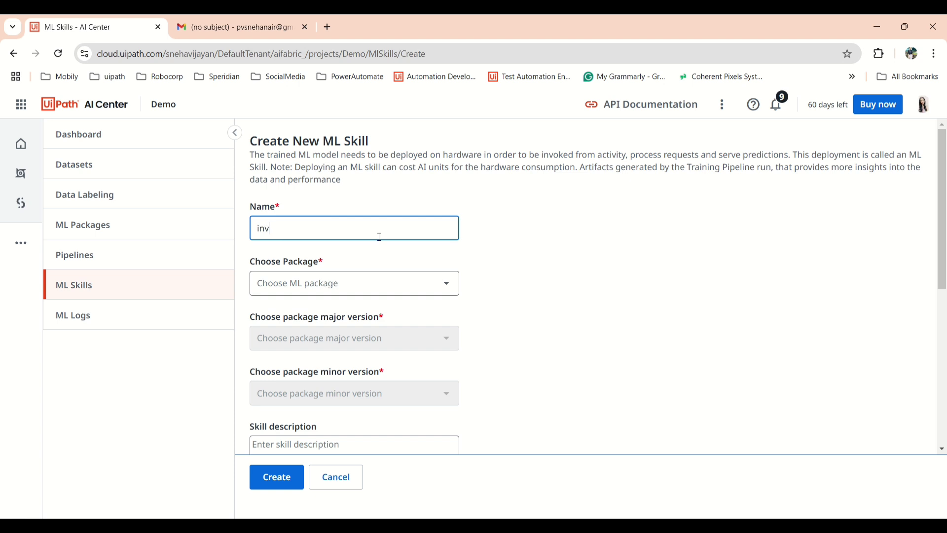
type("oice1")
left_click(356, 282)
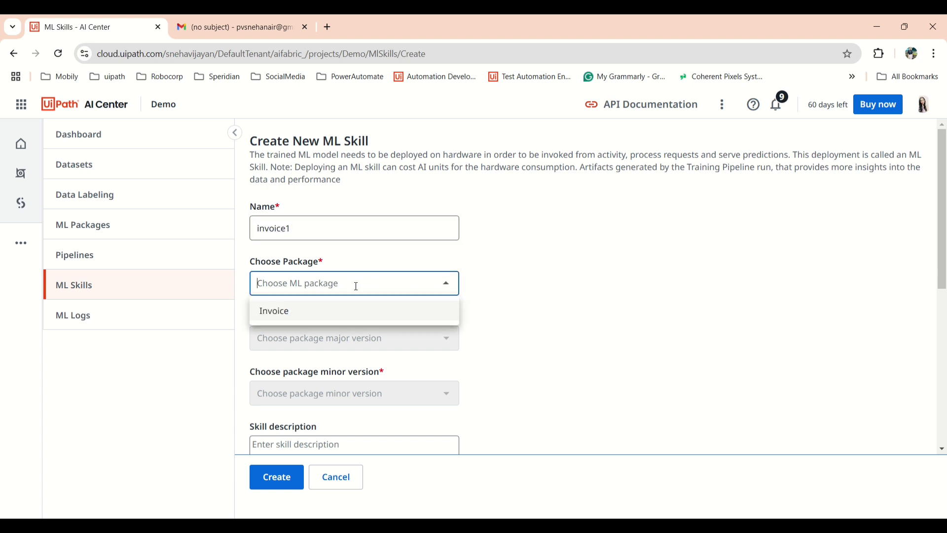
left_click(322, 316)
Set the skill's package major version to 24.4.4 and its minor version to 1
scroll(322, 308, "down", 2)
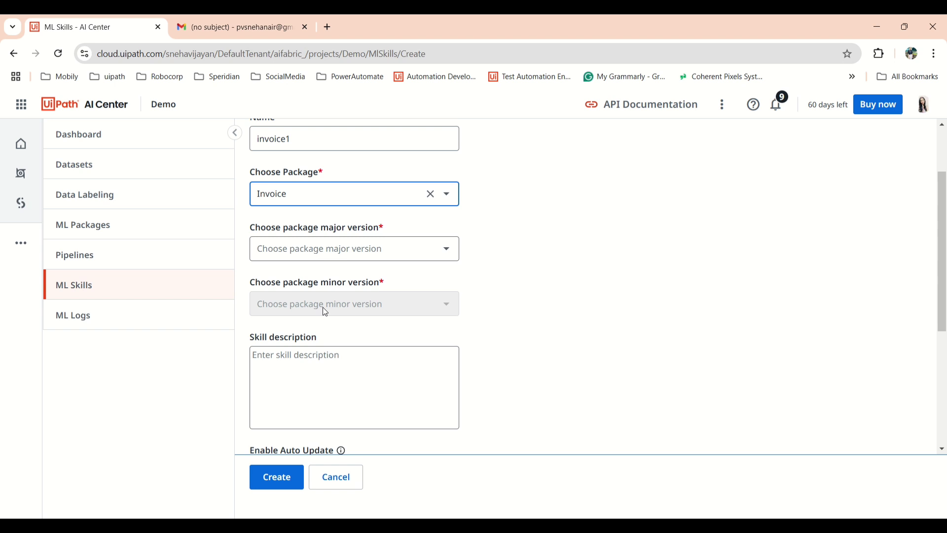
left_click(354, 258)
left_click(315, 279)
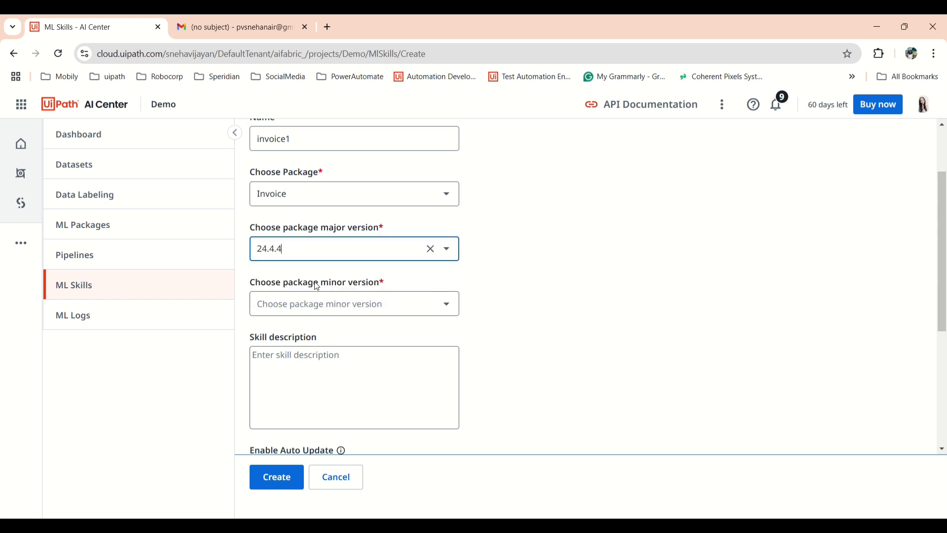
left_click(298, 305)
scroll(298, 307, "down", 2)
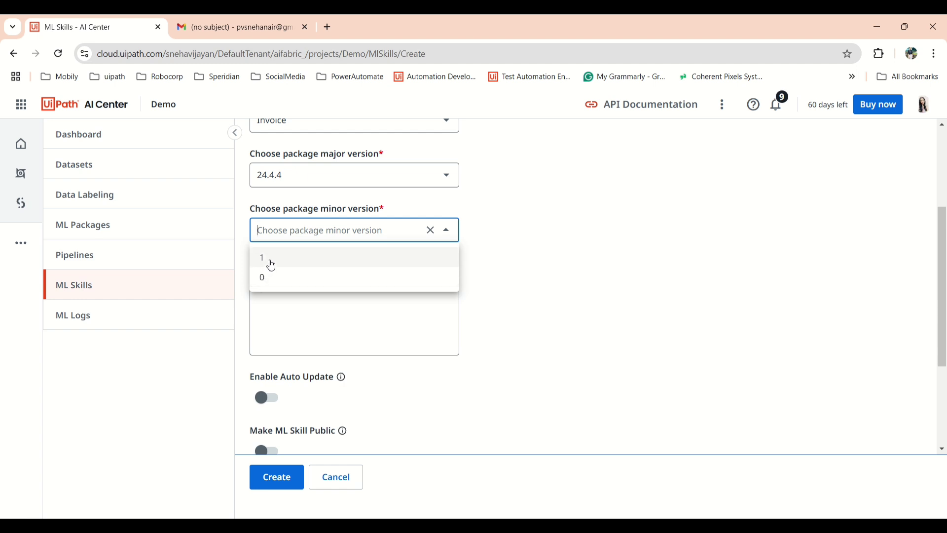
left_click(267, 259)
Enable auto update for the skill, leaving the undeploy inactivity period at 1 Week
scroll(347, 362, "down", 1)
scroll(347, 362, "down", 3)
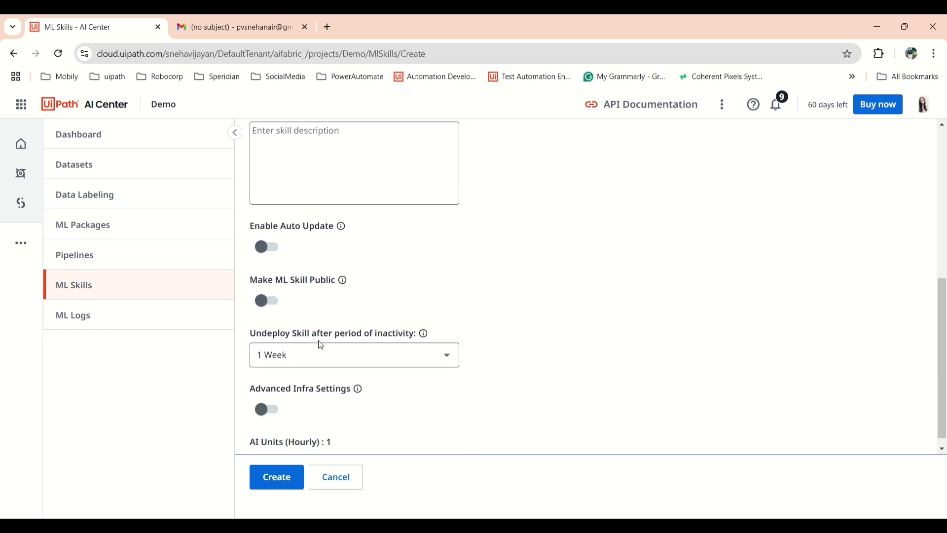
scroll(368, 372, "down", 1)
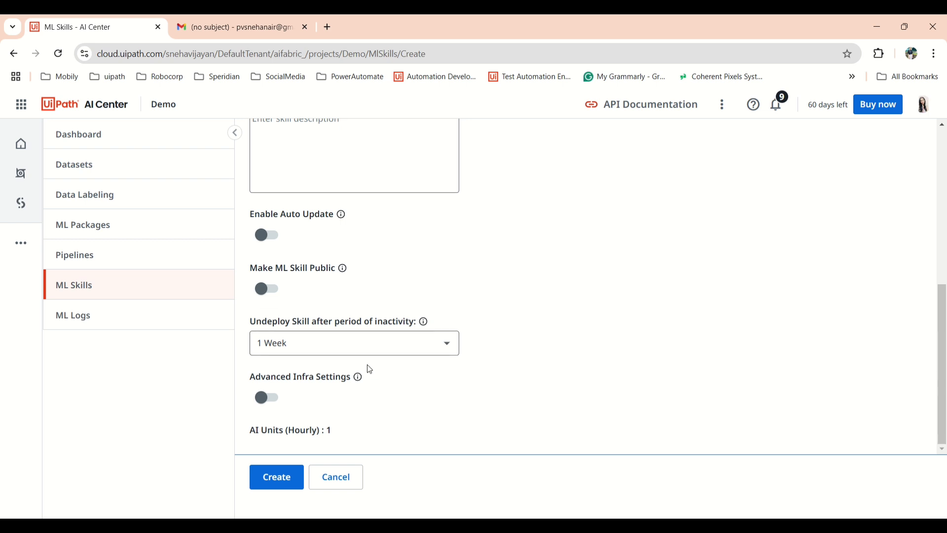
left_click(362, 348)
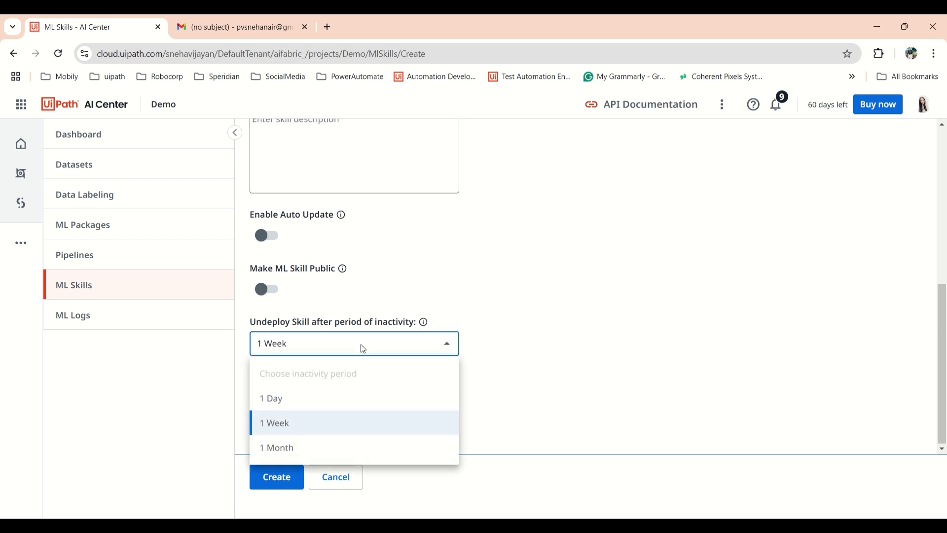
left_click(363, 348)
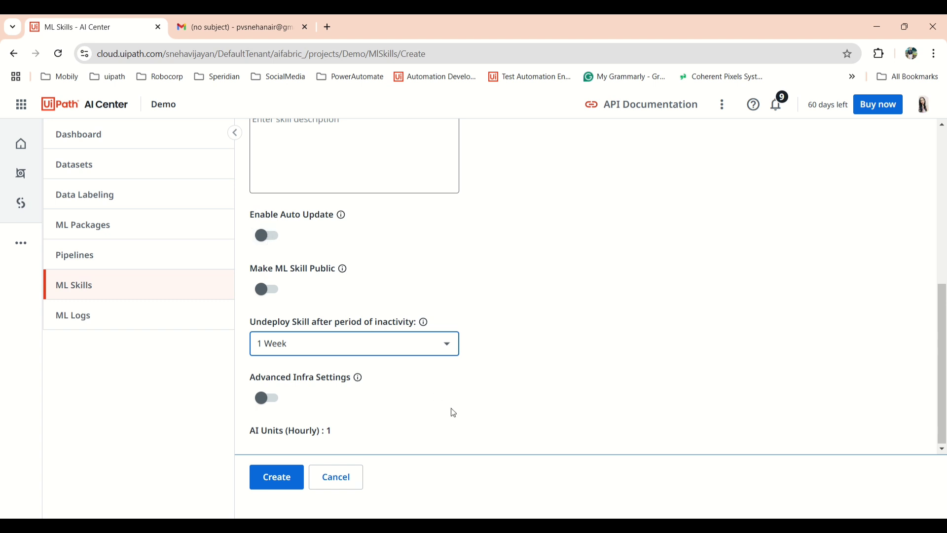
left_click(267, 235)
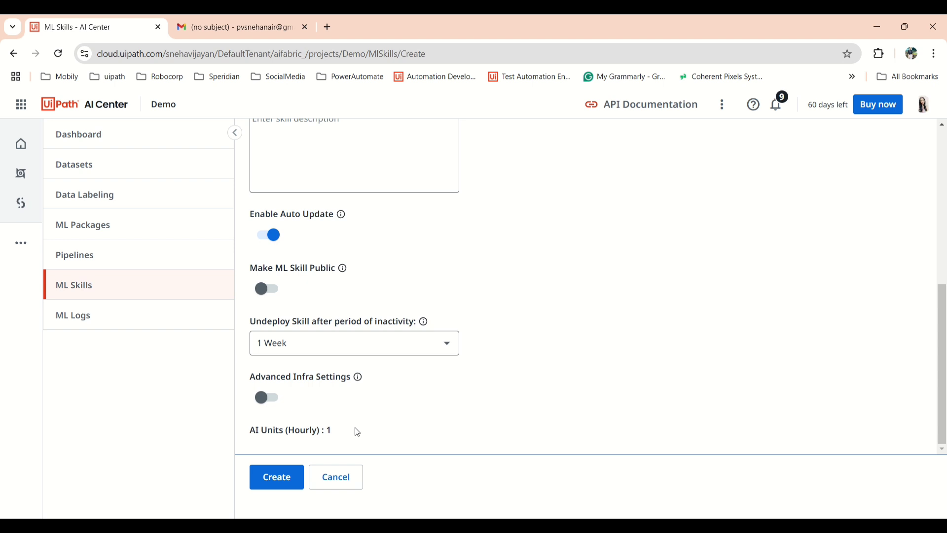
Submit the invoice1 skill for creation and accept deploying it with a single replica
left_click(279, 478)
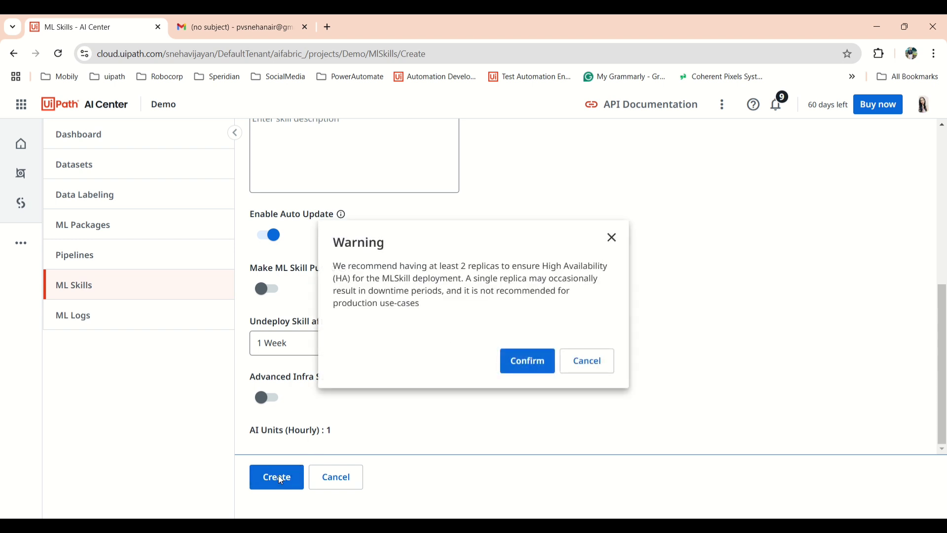
left_click(540, 362)
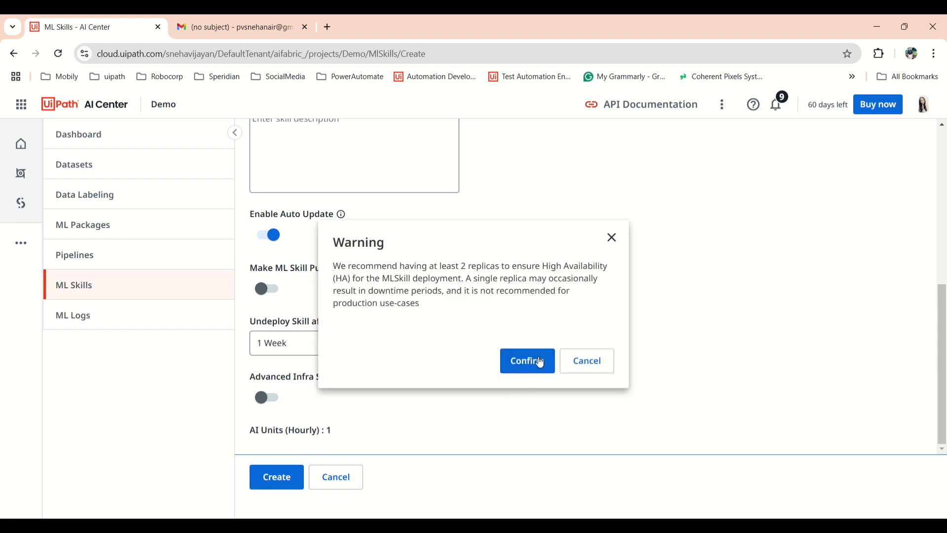
left_click(257, 483)
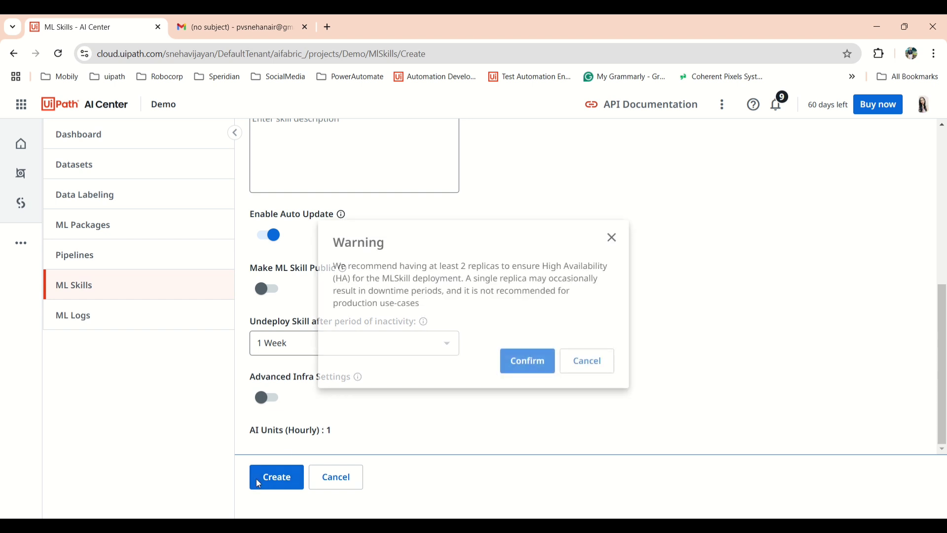
left_click(523, 367)
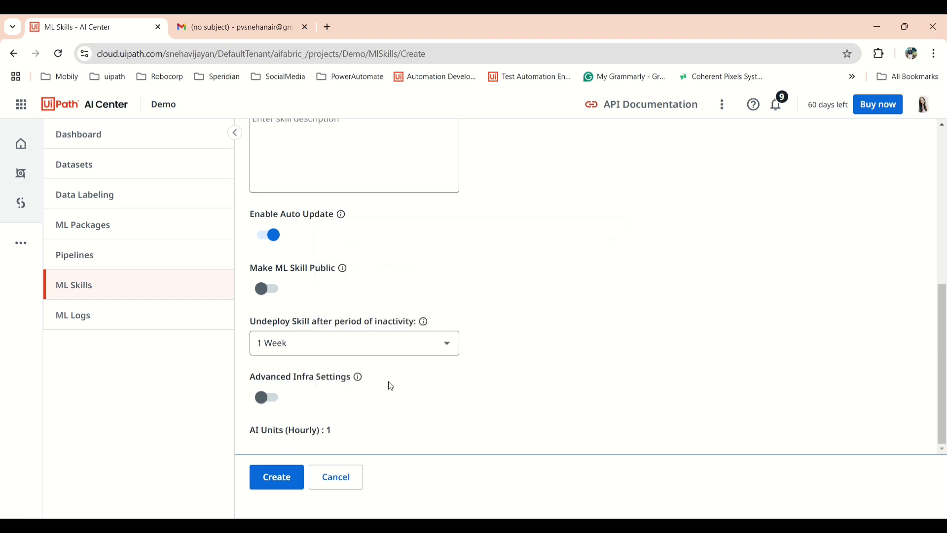
Turn on the advanced infra settings with a replica count of 1, submit the skill again and confirm the deployment
scroll(387, 383, "up", 4)
scroll(391, 386, "down", 4)
left_click(268, 404)
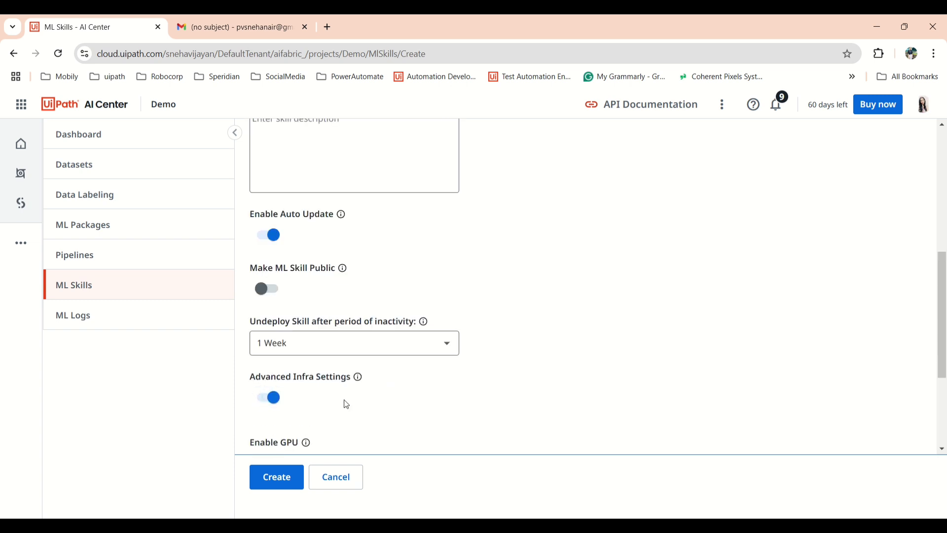
scroll(344, 400, "down", 4)
left_click(267, 341)
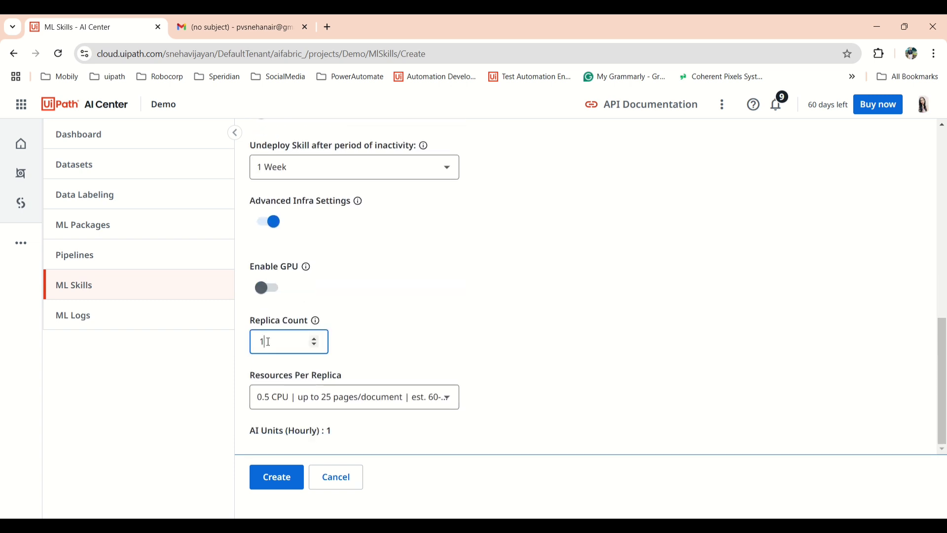
key("BackSpace")
type("2")
key("BackSpace")
type("1")
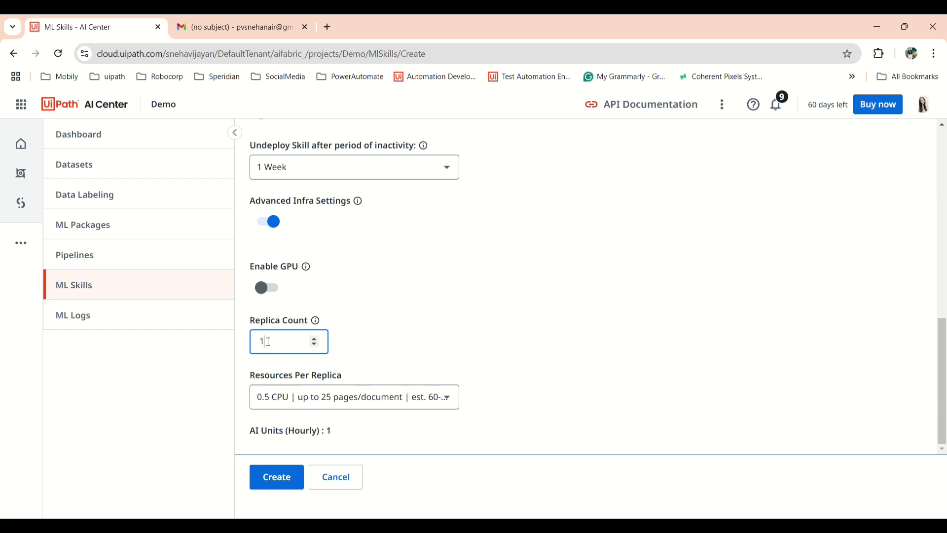
left_click(277, 481)
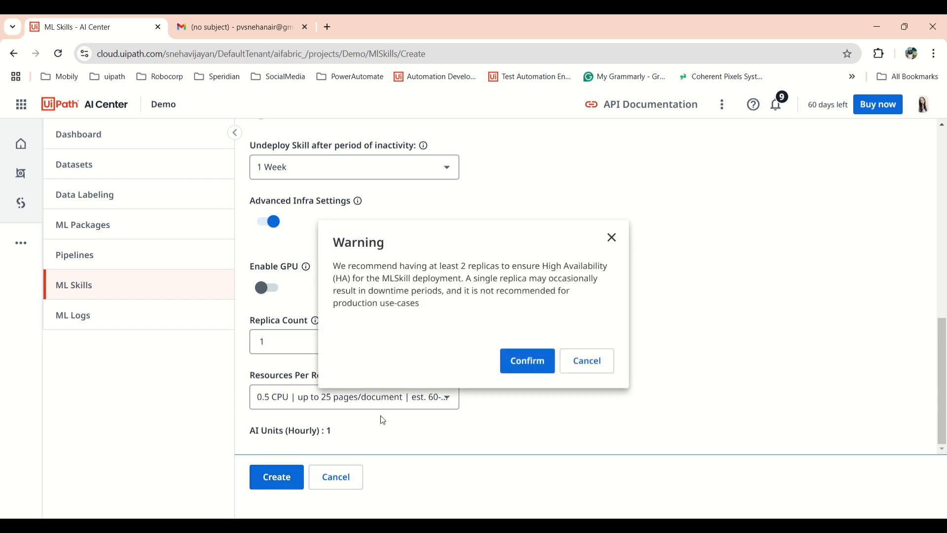
left_click(525, 376)
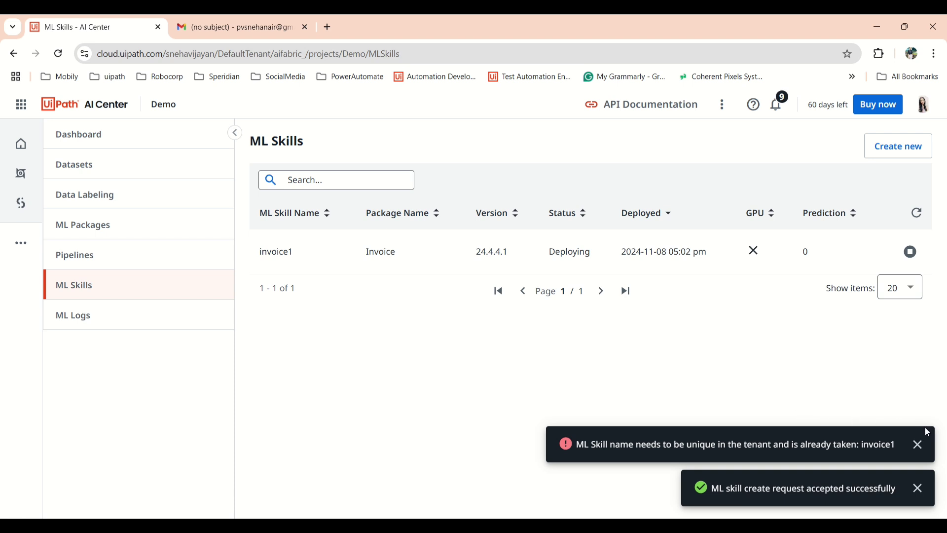
Refresh the ML skills list to check invoice1's deployment status, look at the pipeline runs' statuses, and return to the skills list
left_click(917, 450)
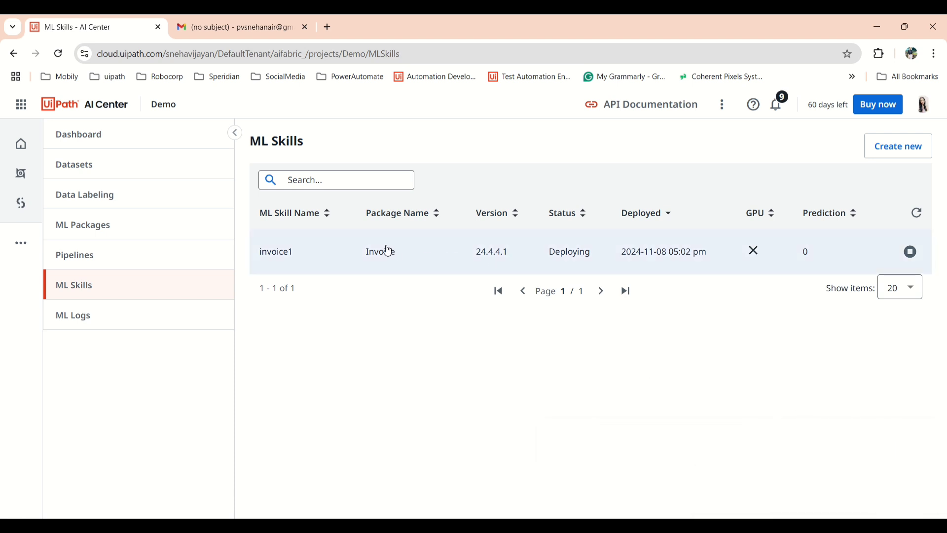
left_click(920, 216)
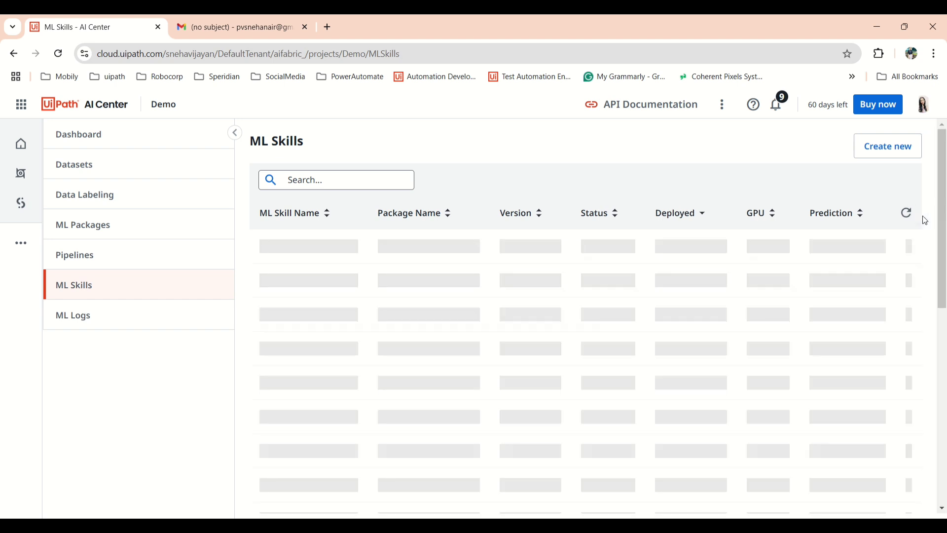
triple_click(924, 219)
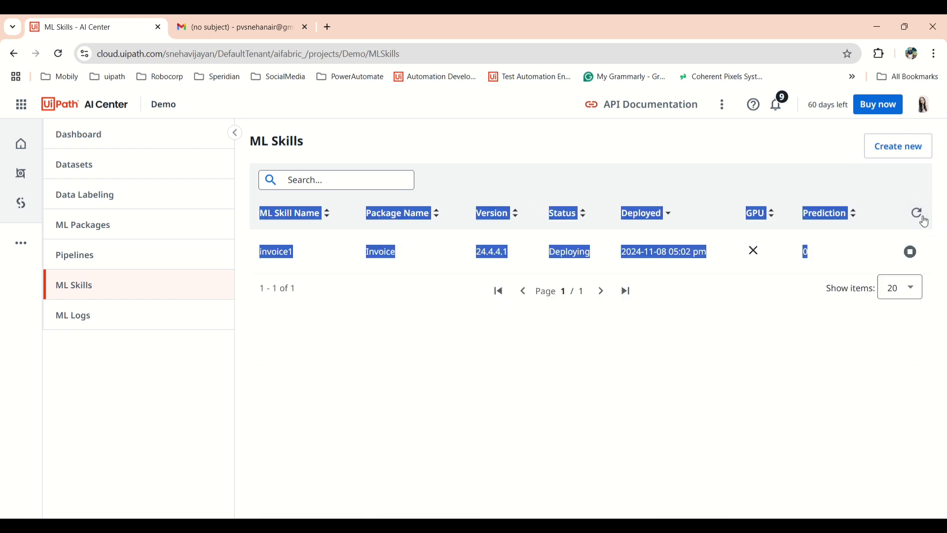
left_click(669, 390)
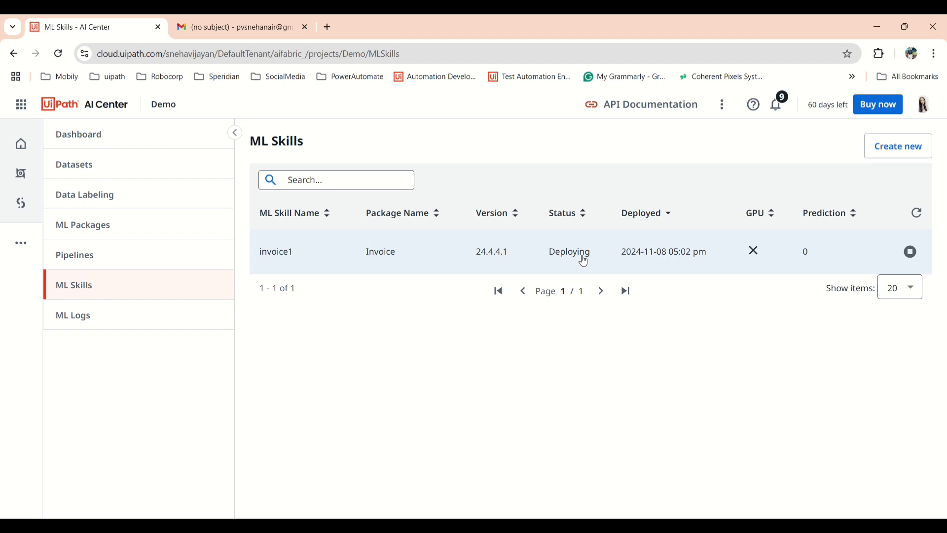
left_click(917, 214)
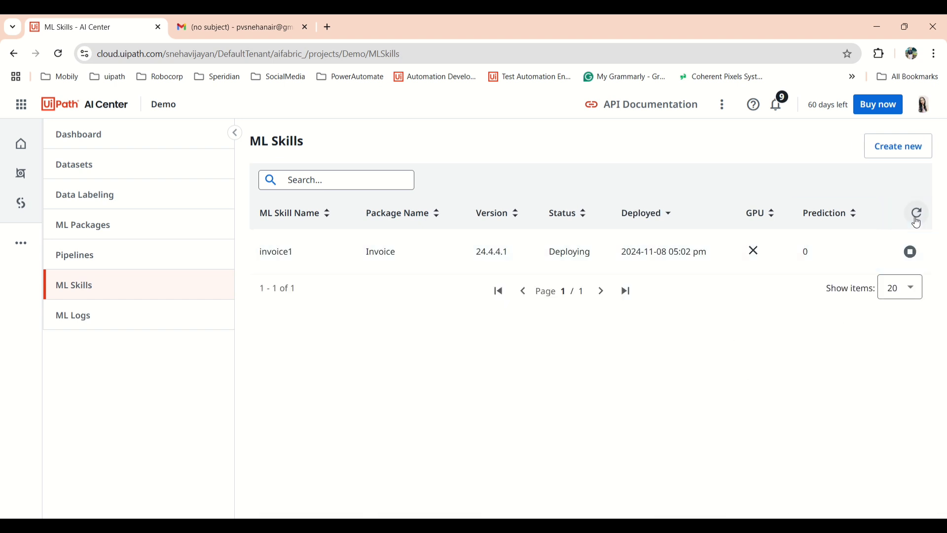
left_click(916, 216)
left_click(133, 252)
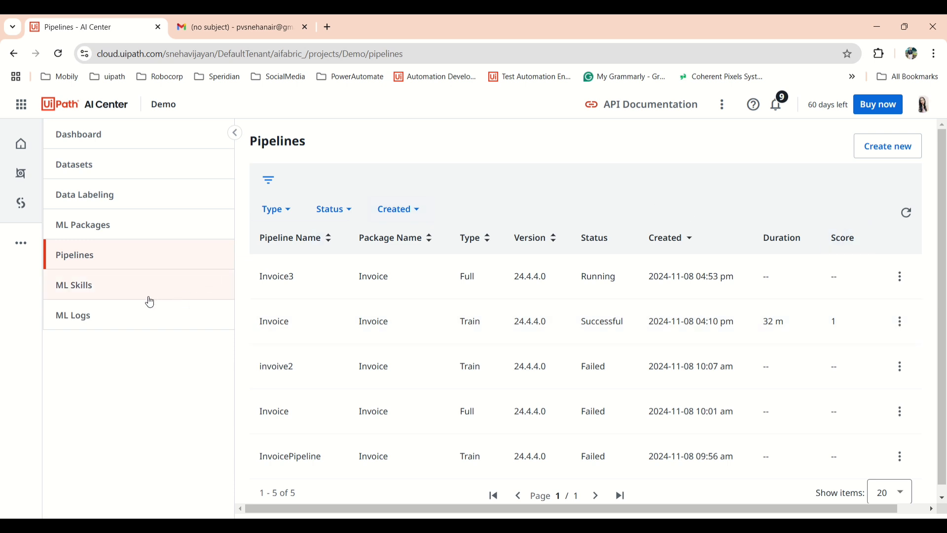
left_click(93, 293)
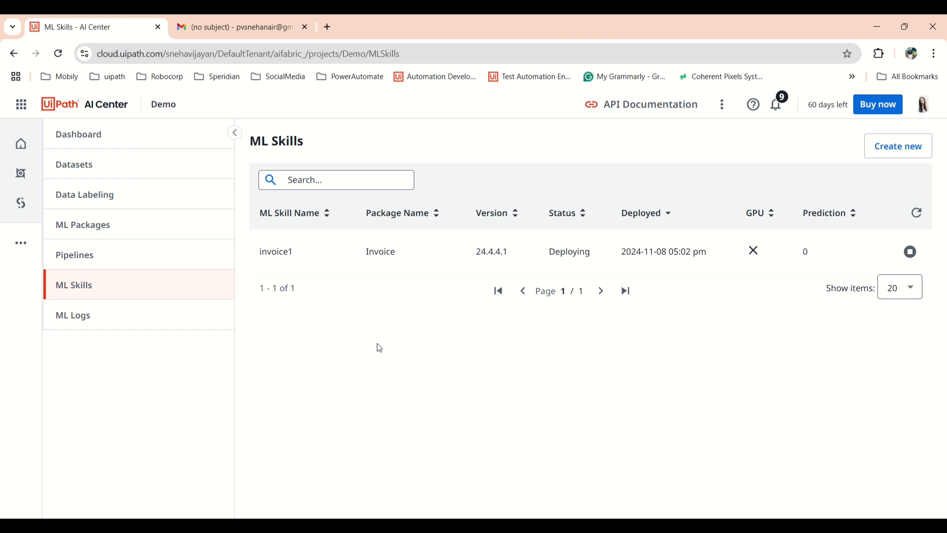